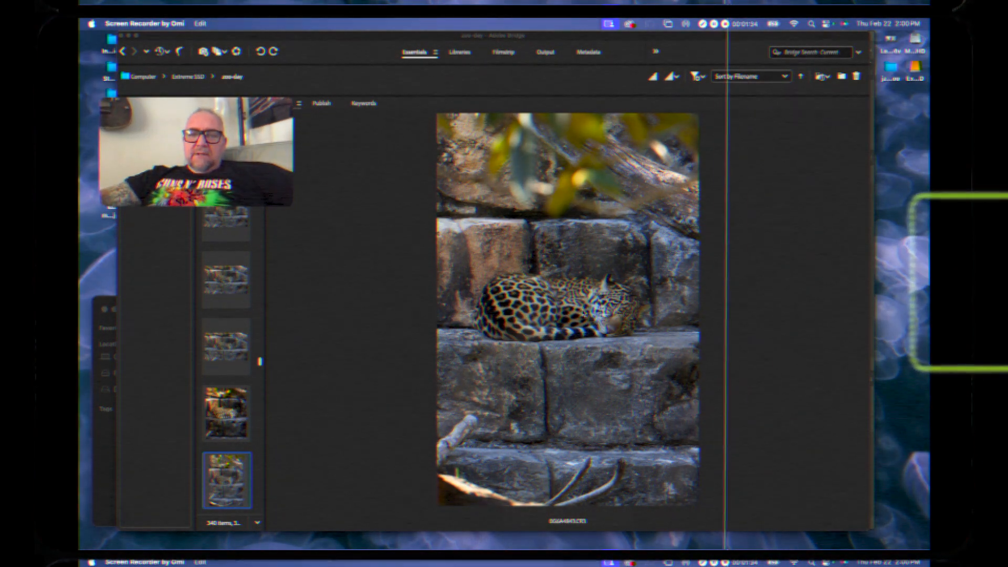
# Go back to the three white birds in dark water and preview the photos from there through the storks to the turtle shots.
pyautogui.click(355, 309)
pyautogui.scroll(10, 247, 306)
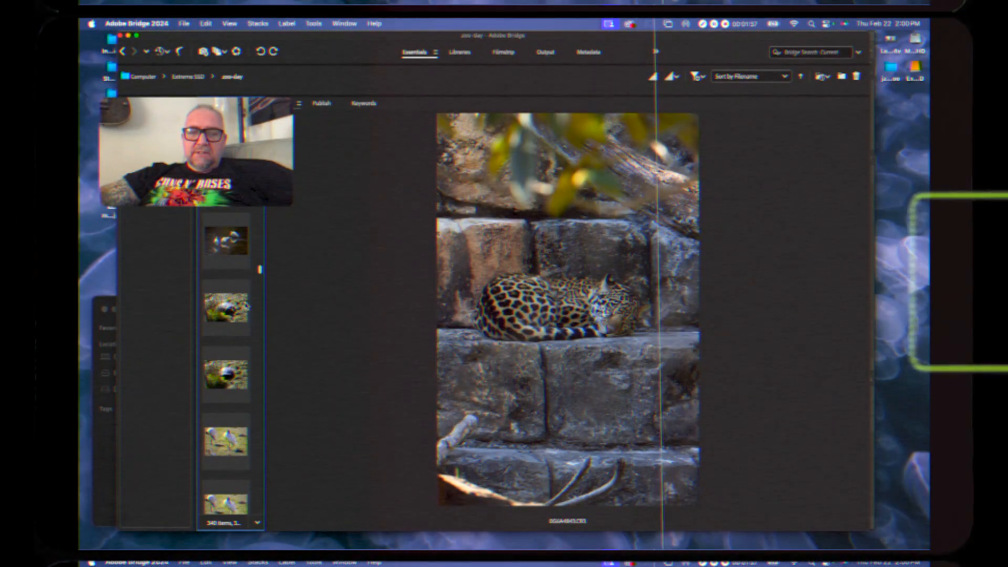
pyautogui.click(237, 255)
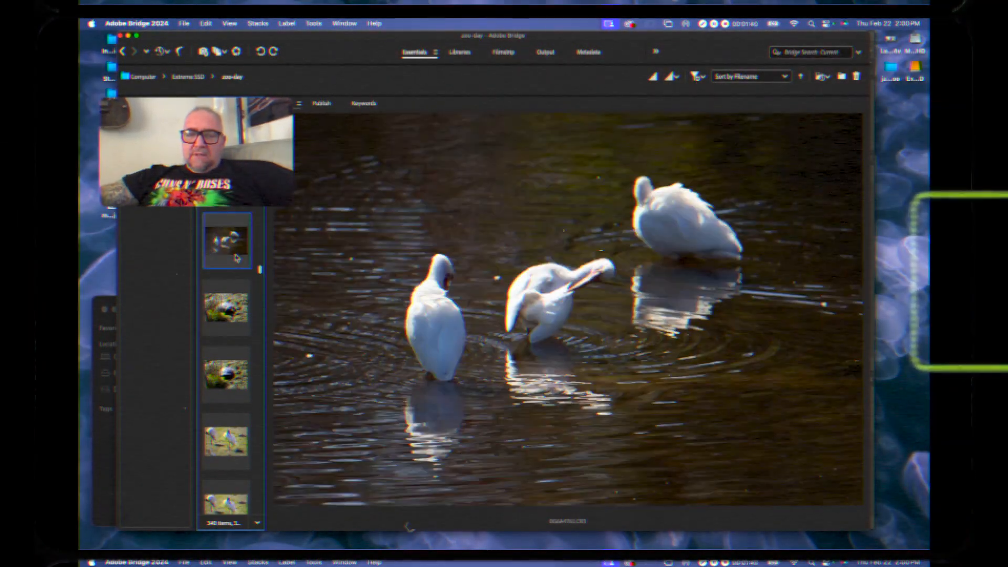
pyautogui.press('Down')
pyautogui.press('Down')
pyautogui.press('Down')
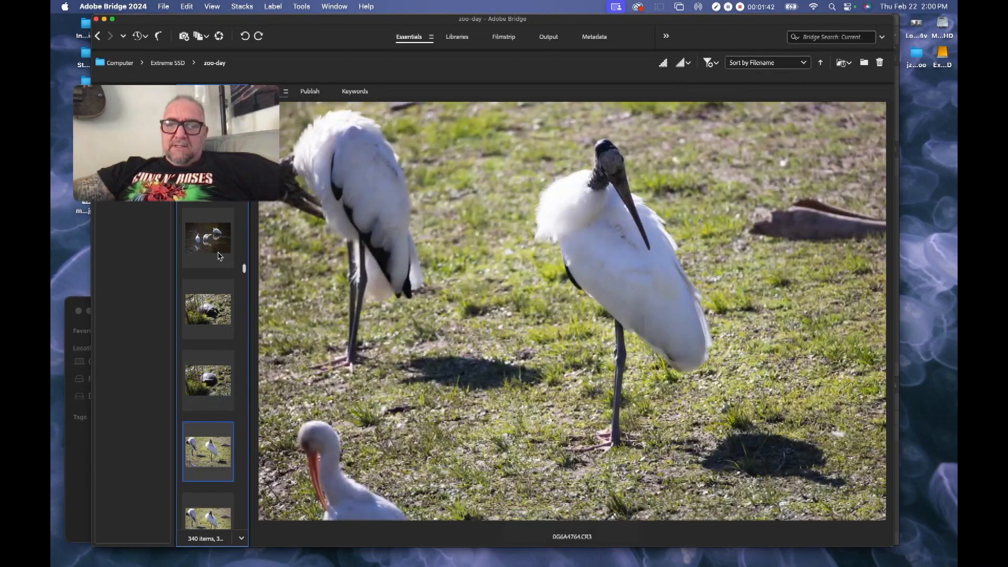
pyautogui.press('Down')
pyautogui.press('Down')
pyautogui.press('Down')
pyautogui.press('Down')
pyautogui.press('Down')
pyautogui.press('Down')
pyautogui.press('Down')
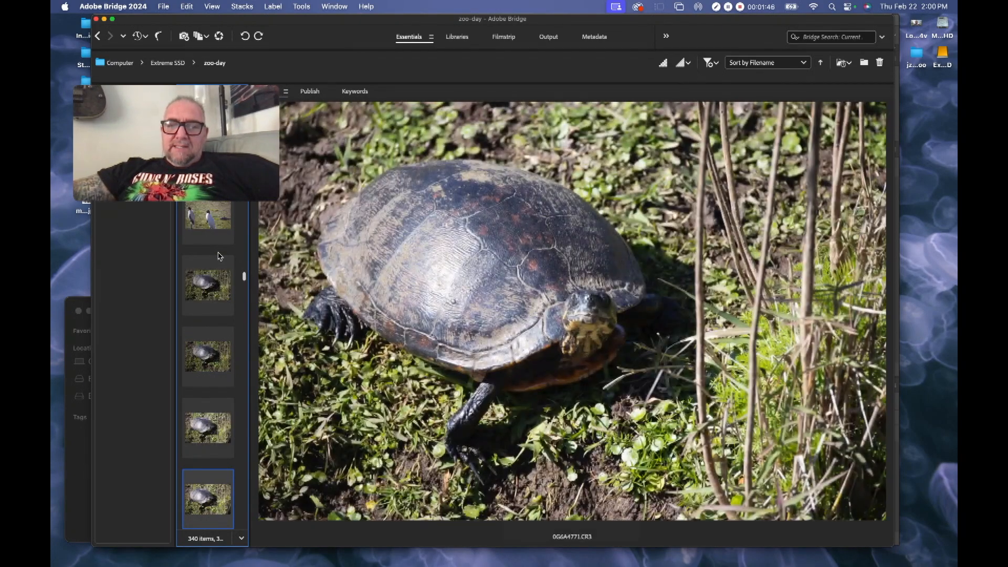
# Compare the unedited rhino photo 0G6A4772.CR3 with its edited neighbour 0G6A4773.CR3.
pyautogui.press('Down')
pyautogui.press('Down')
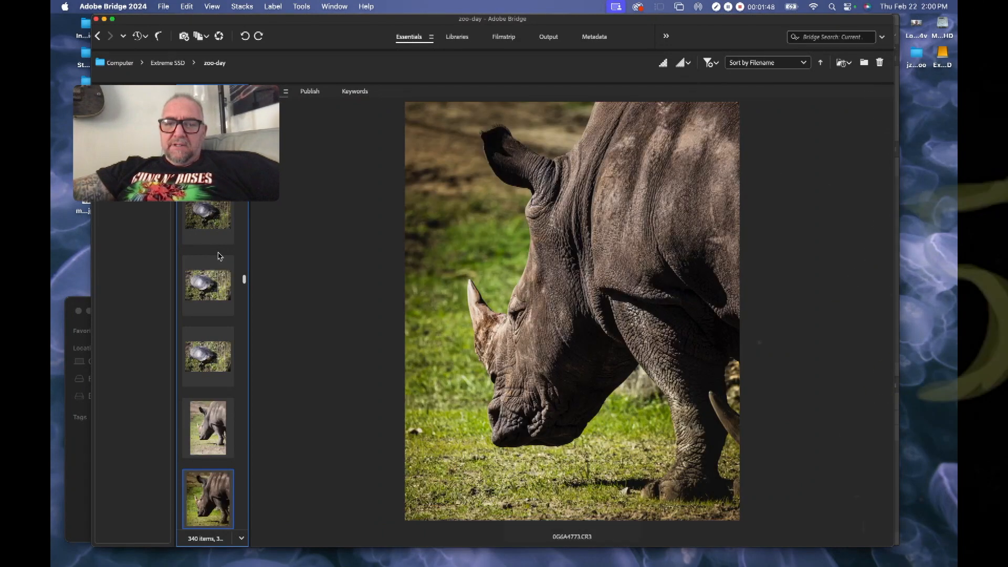
pyautogui.press('Up')
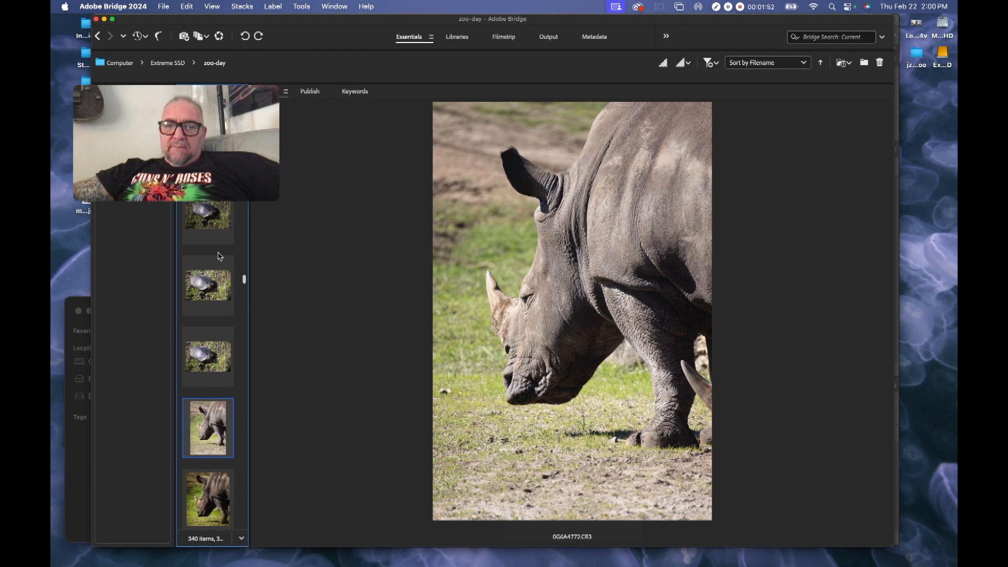
pyautogui.press('Down')
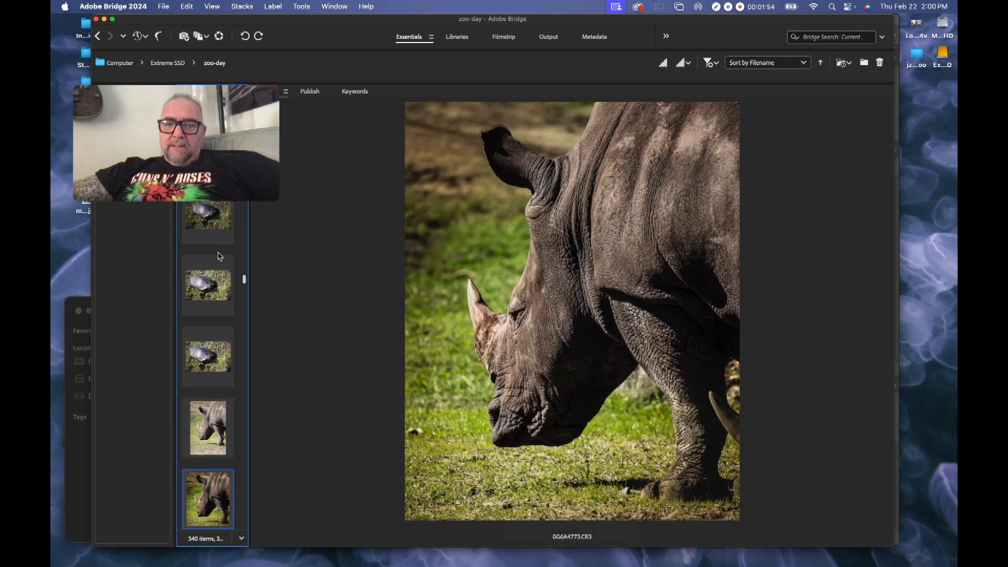
pyautogui.press('Up')
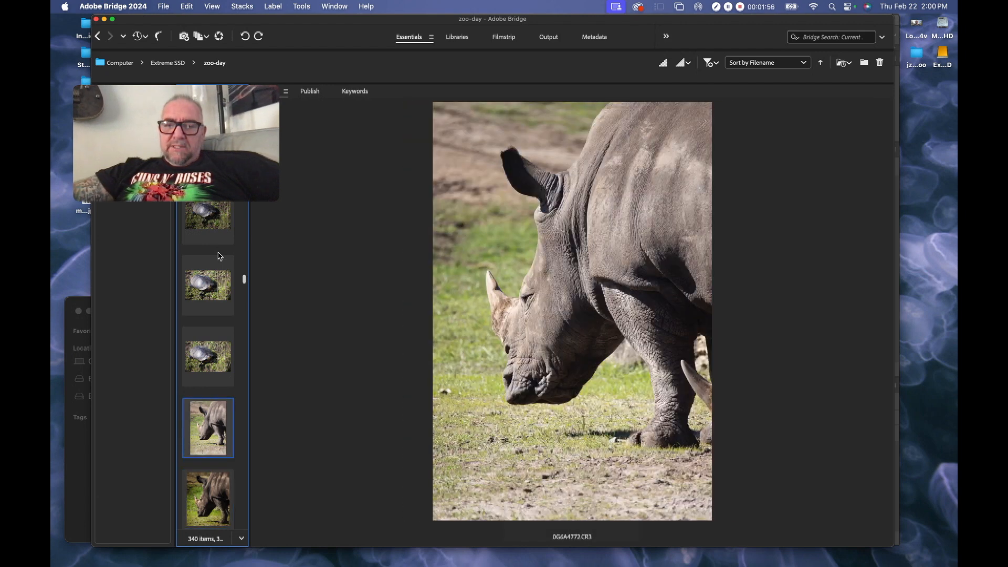
pyautogui.press('Down')
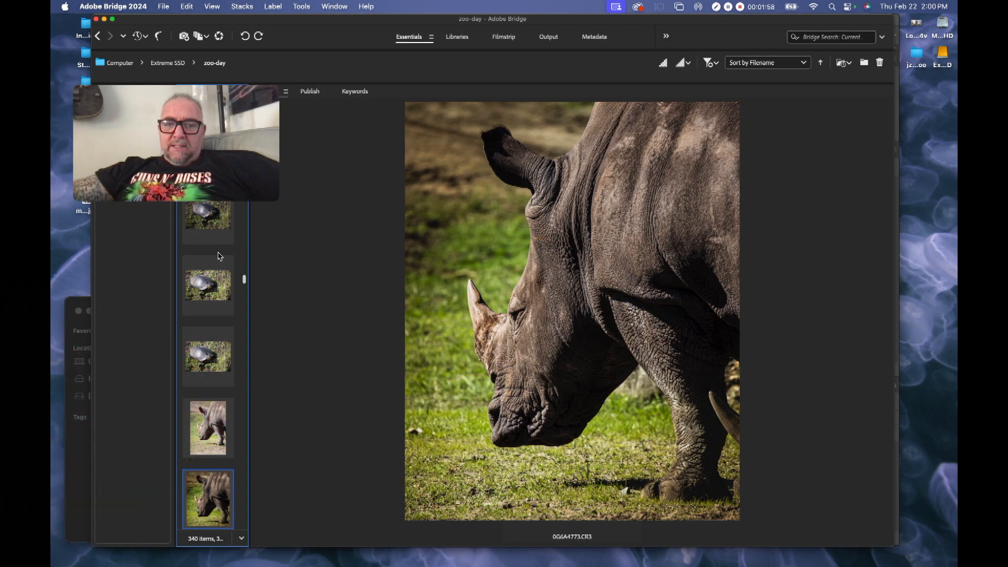
# Preview the series of two white ibises bathing in the water, comparing neighbouring frames.
pyautogui.press('Down')
pyautogui.press('Down')
pyautogui.press('Down')
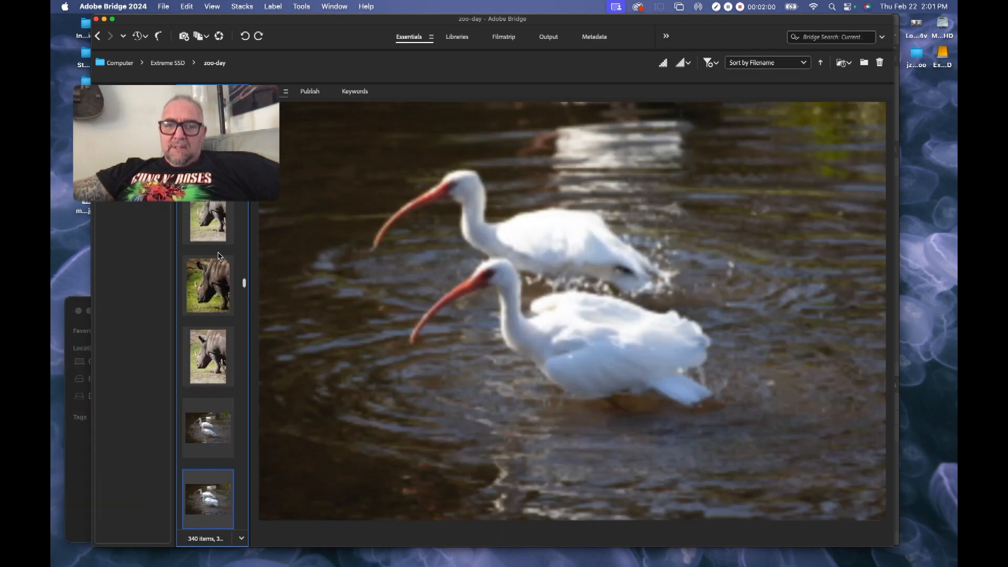
pyautogui.press('Up')
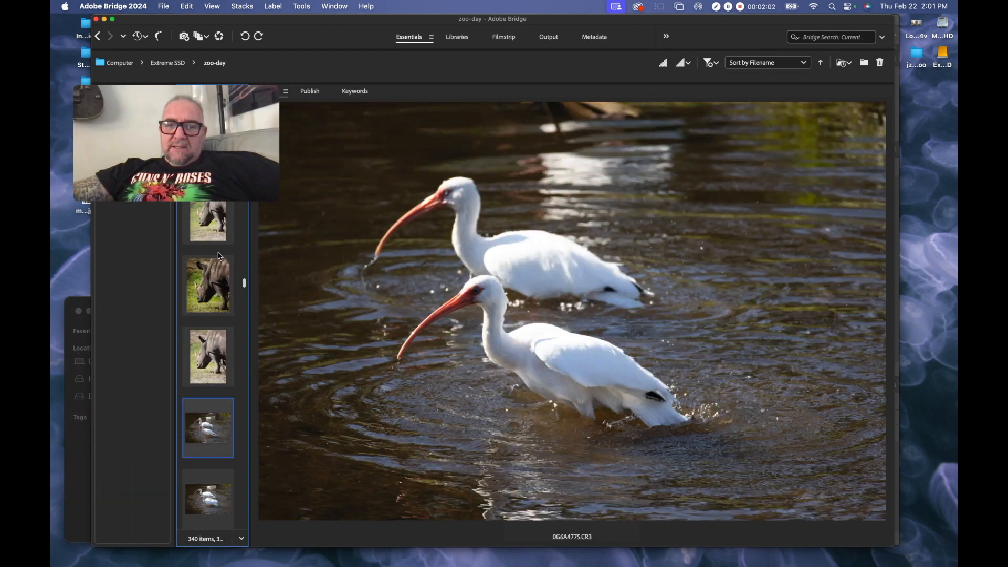
pyautogui.press('Down')
pyautogui.press('Down')
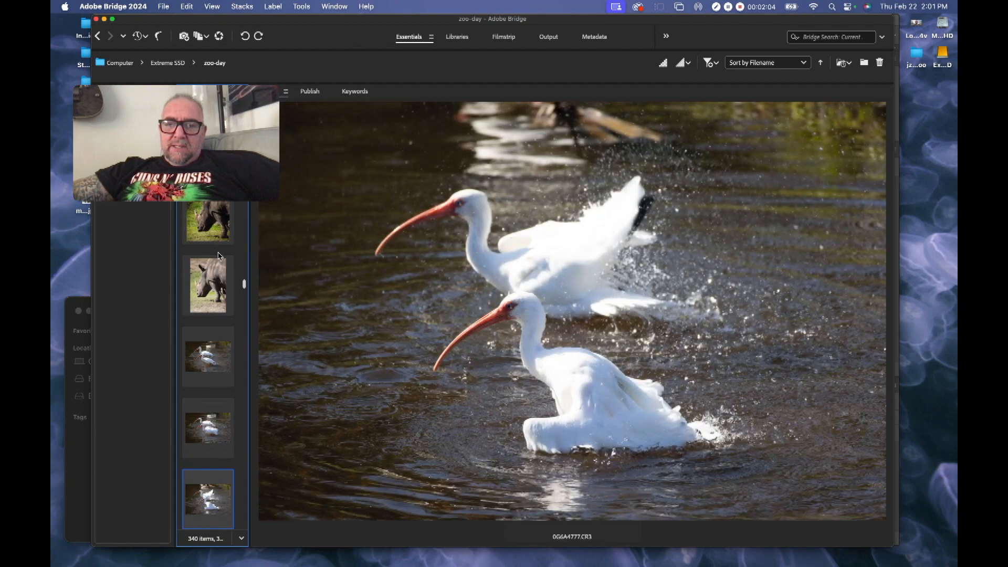
pyautogui.press('Down')
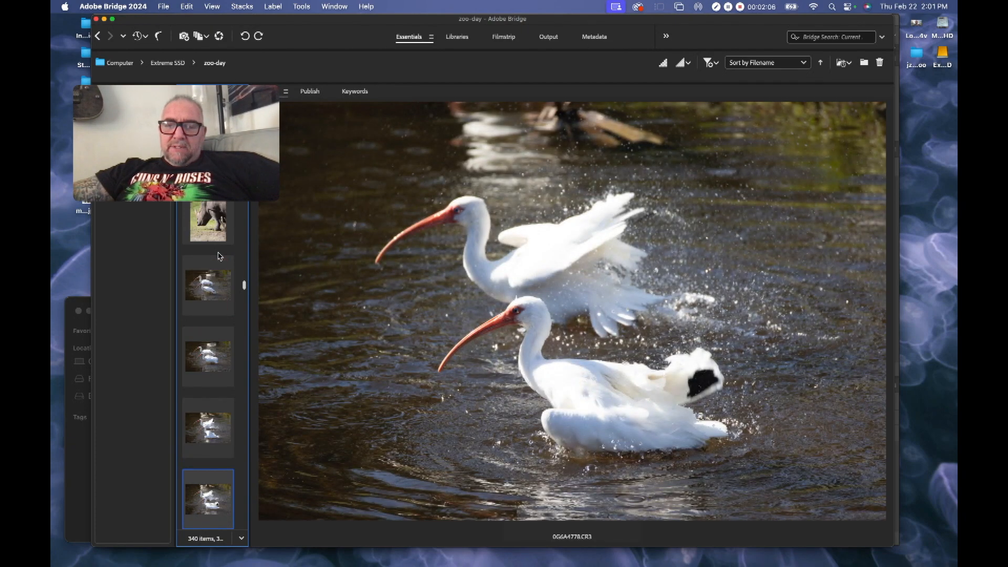
pyautogui.press('Down')
pyautogui.press('Down')
# Preview the series of the single white ibis bathing in the pond.
pyautogui.press('Down')
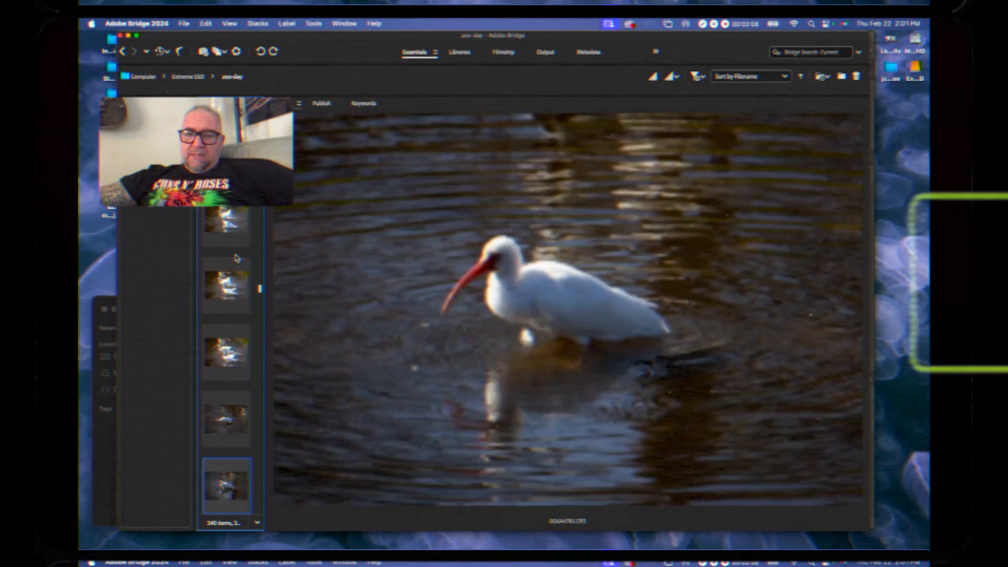
pyautogui.press('Down')
pyautogui.press('Down')
pyautogui.press('Down')
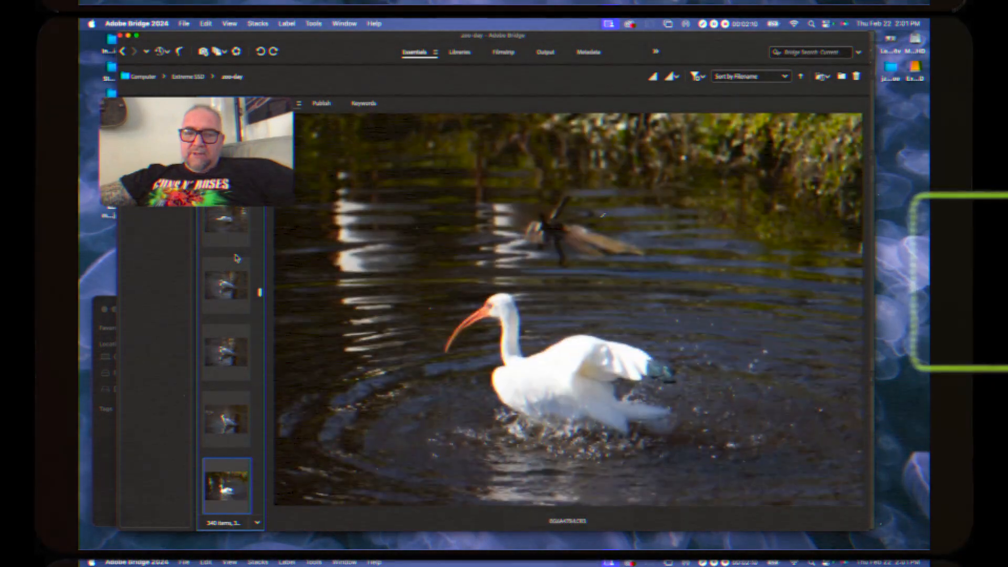
pyautogui.press('Down')
pyautogui.press('Down')
pyautogui.press('Down')
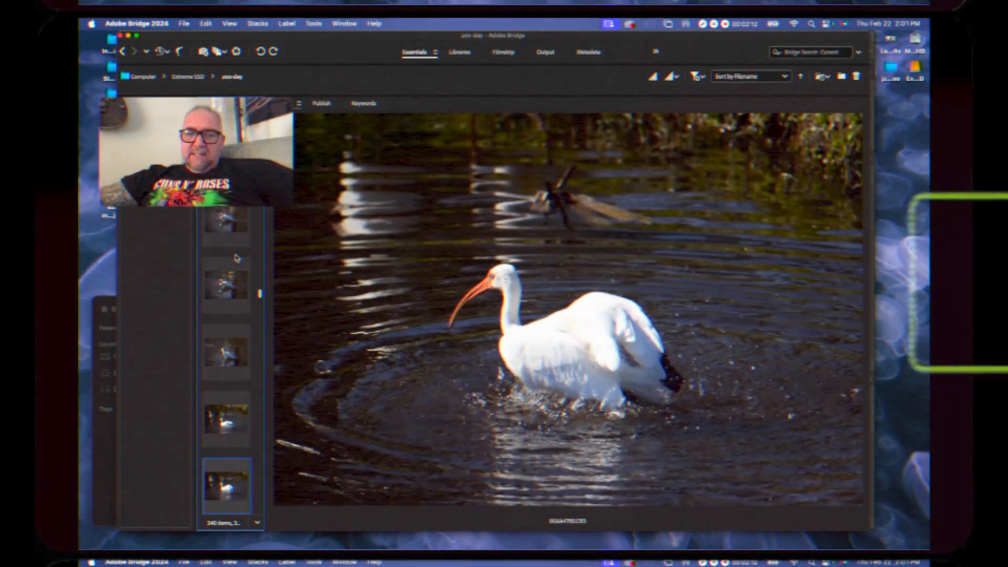
pyautogui.press('Down')
pyautogui.press('Down')
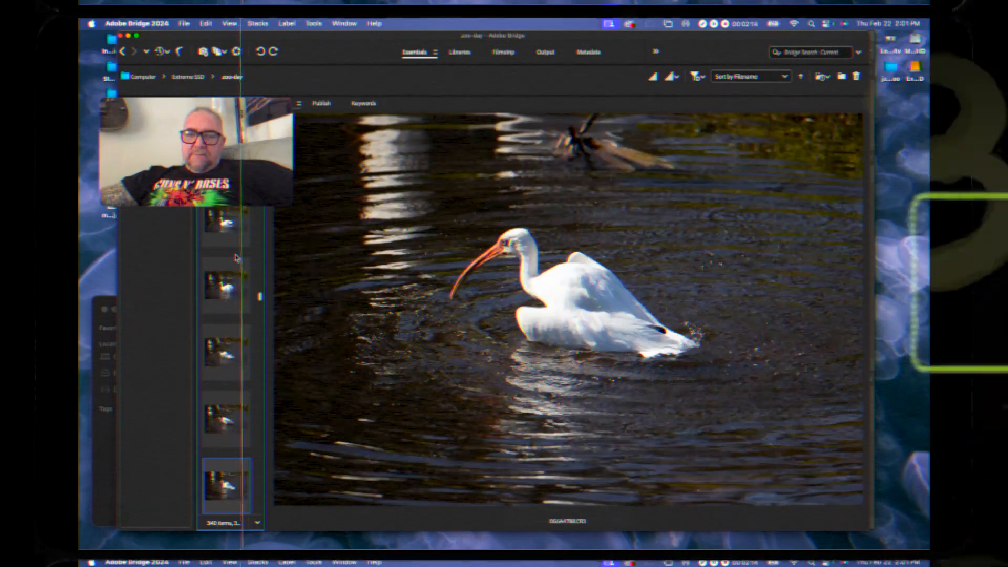
# Delete the overexposed photo of the white ibis walking on the grass.
pyautogui.press('Down')
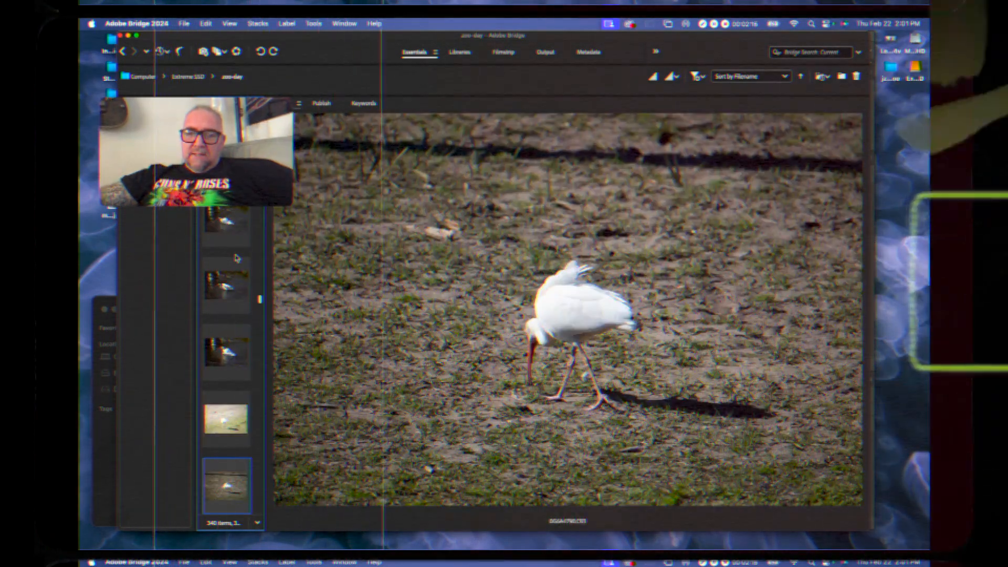
pyautogui.press('Up')
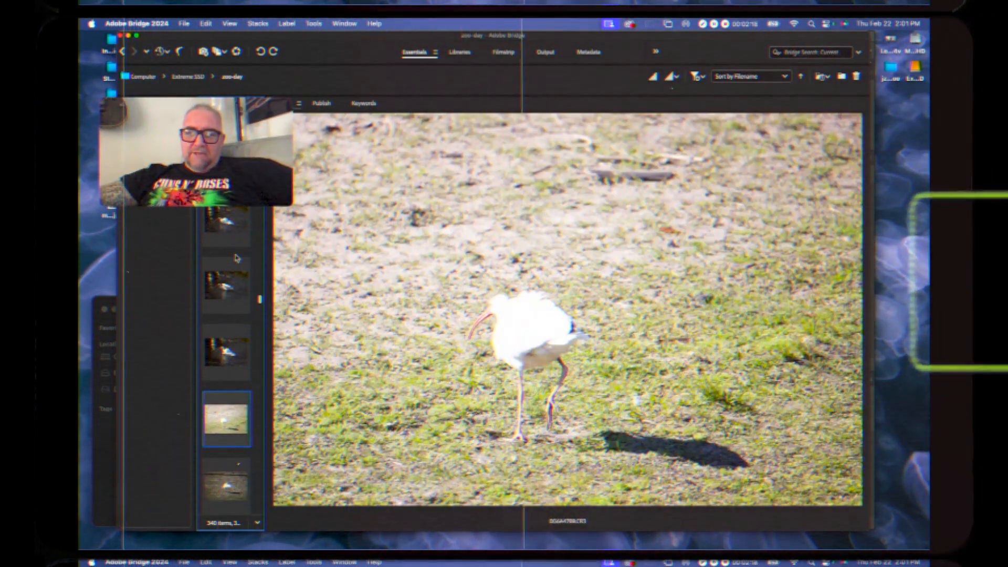
pyautogui.press('super+BackSpace')
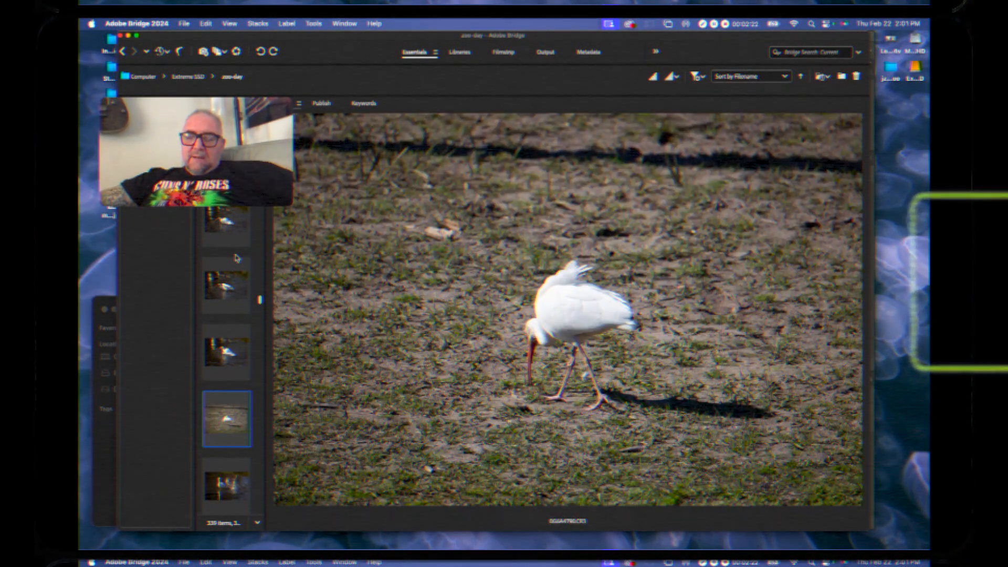
# Preview the dark portrait-format photos of the stork standing on the grass.
pyautogui.press('Down')
pyautogui.press('Down')
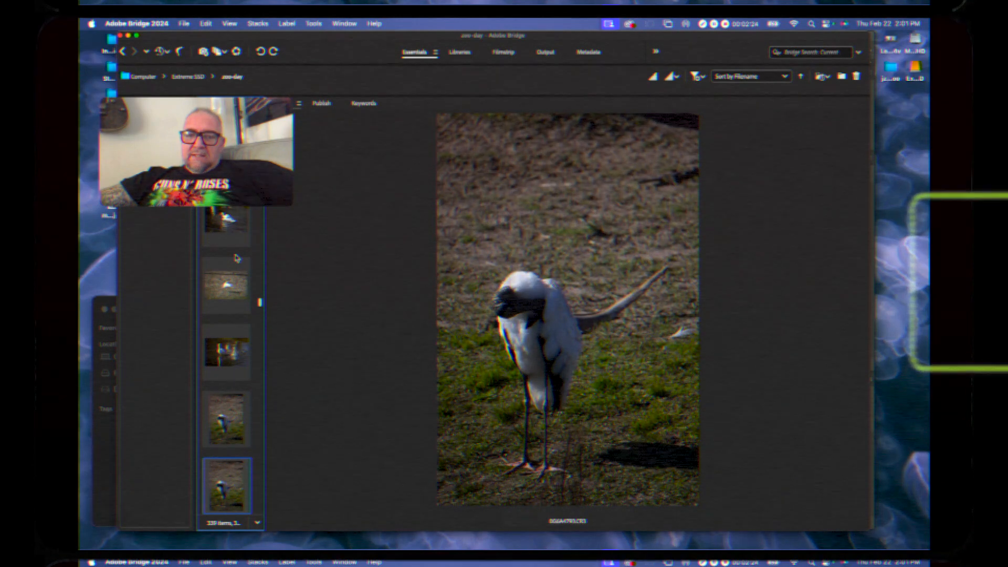
pyautogui.press('Down')
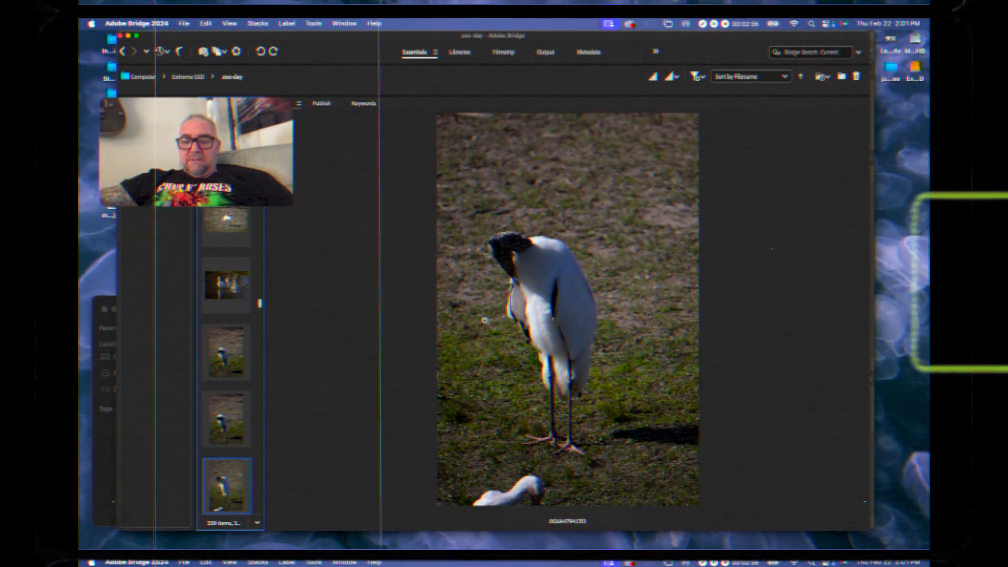
pyautogui.press('Down')
pyautogui.press('Down')
# Inspect the sharpness of the red cardinal's head in 0G6A4798.CR3 with the loupe, then close the magnified view.
pyautogui.press('Down')
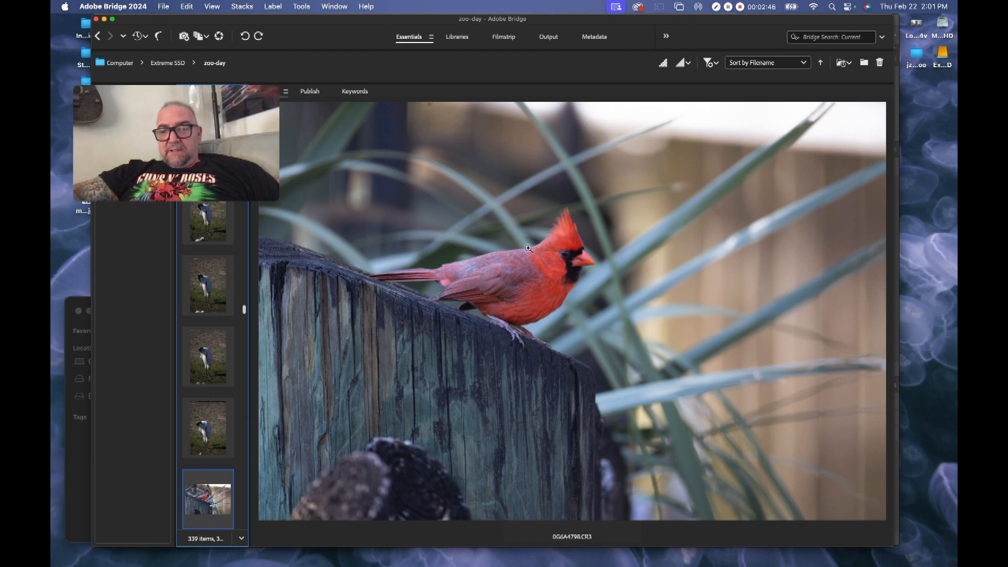
pyautogui.click(552, 263)
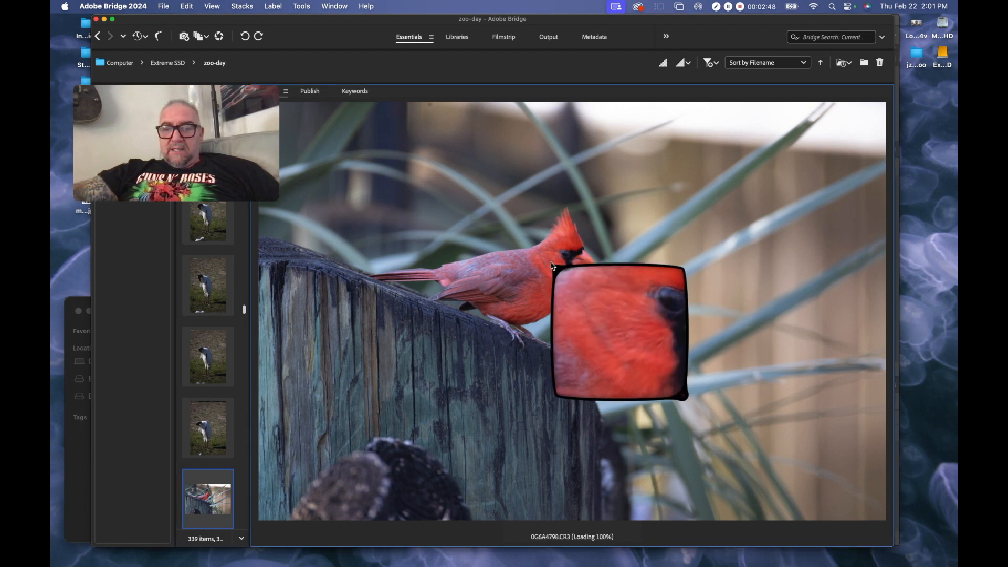
pyautogui.click(581, 264)
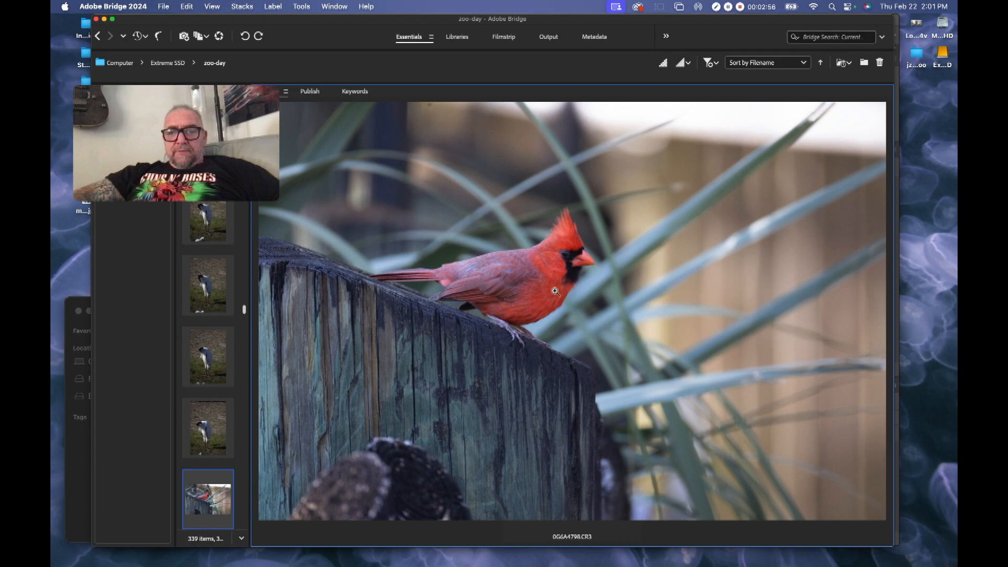
# Preview the remaining cardinal photos, from the shots on the boardwalk to the unedited portrait frames on the wooden post.
pyautogui.press('Down')
pyautogui.press('Down')
pyautogui.press('Down')
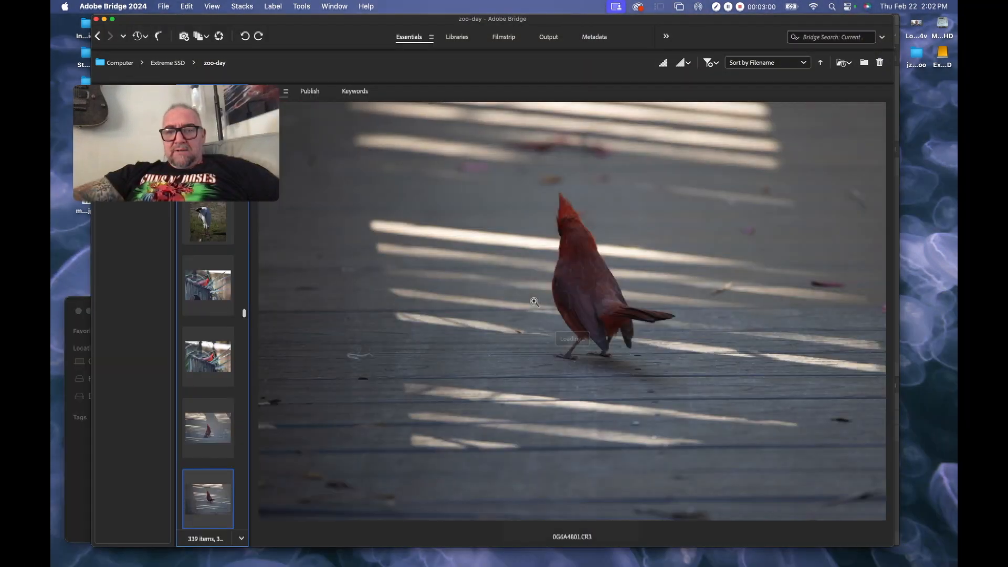
pyautogui.press('Down')
pyautogui.press('Down')
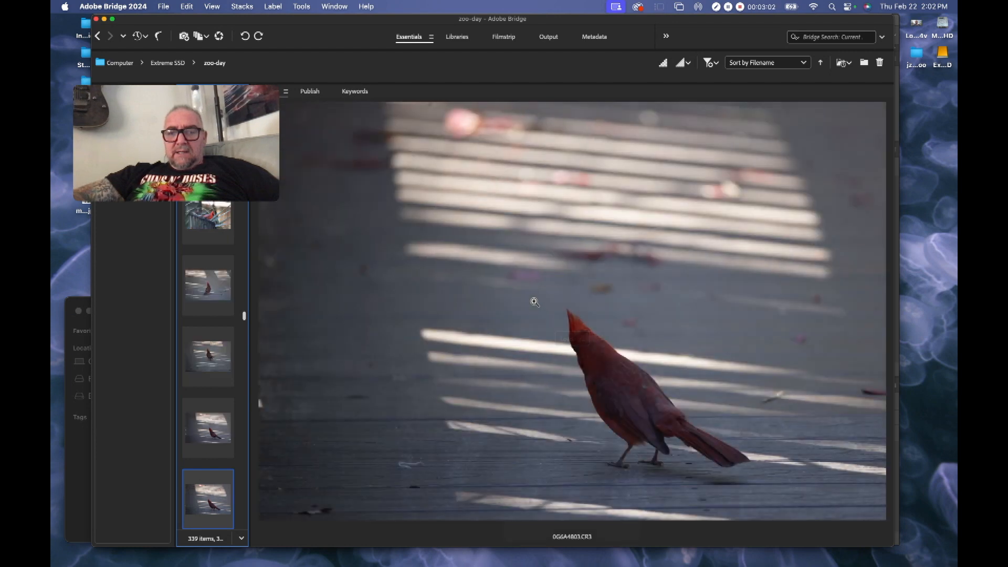
pyautogui.press('Down')
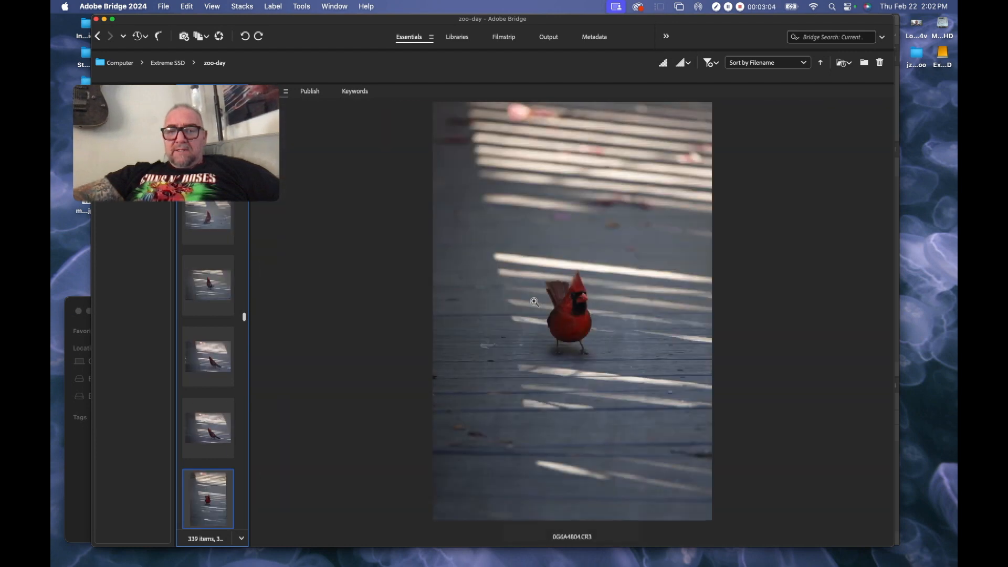
pyautogui.press('Down')
pyautogui.press('Down')
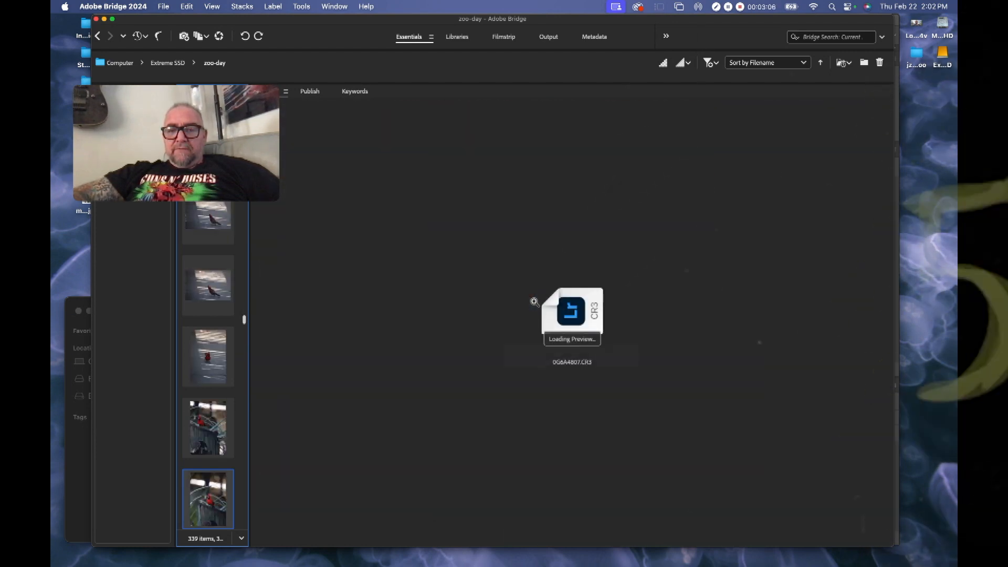
pyautogui.press('Down')
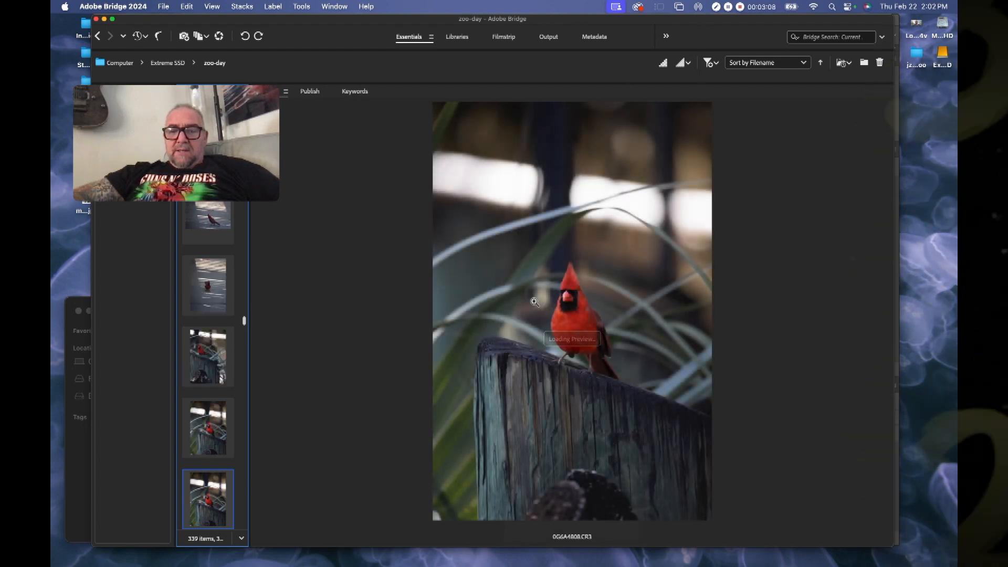
pyautogui.press('Down')
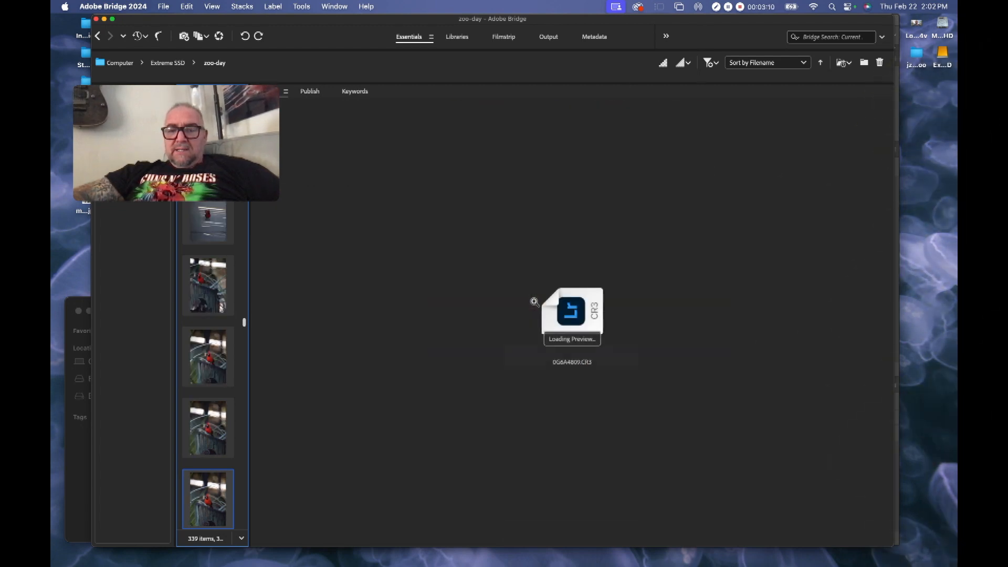
# Inspect the cardinal's face in 0G6A4810-Enhanced-NR.dng with the loupe, then close the magnified view.
pyautogui.press('Down')
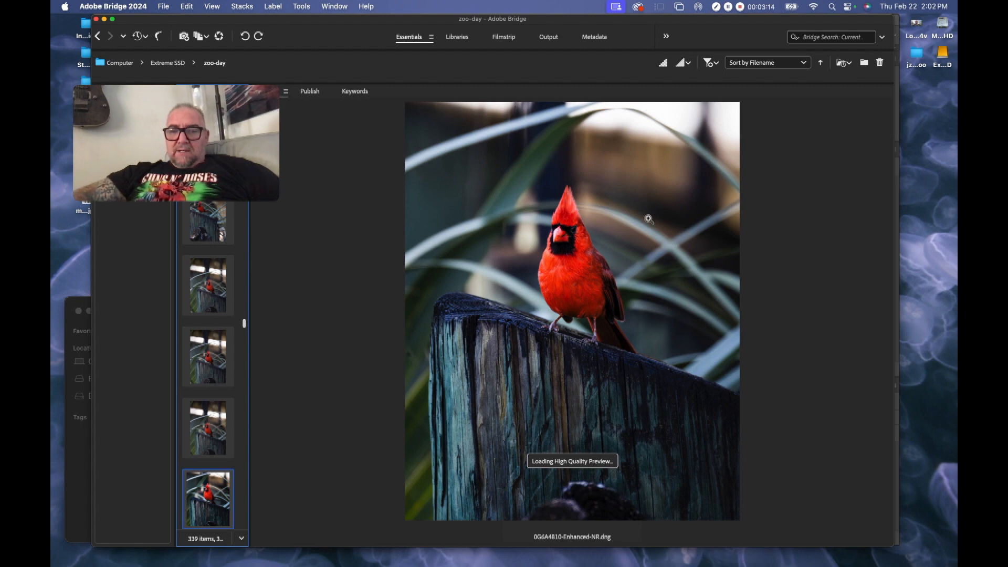
pyautogui.click(575, 236)
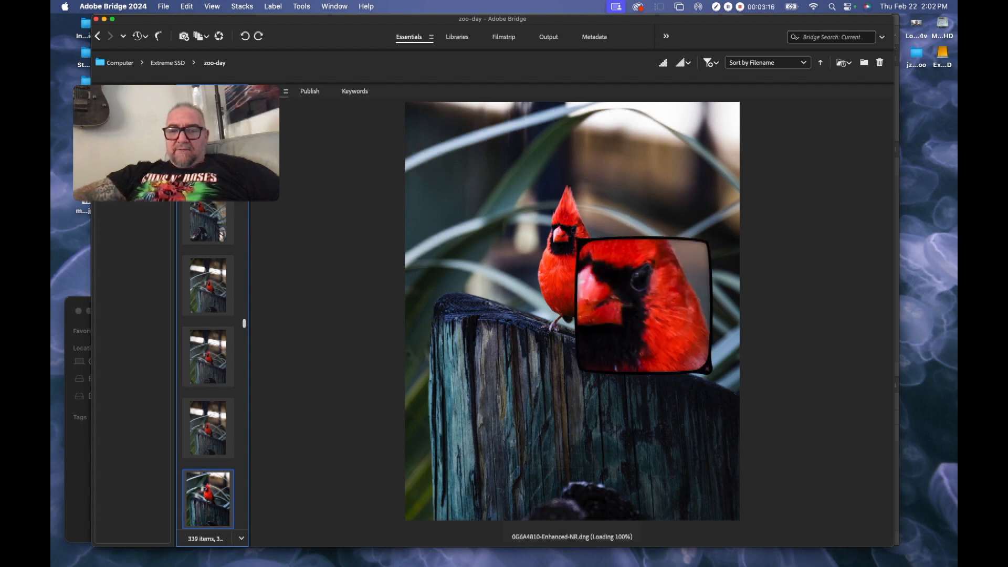
pyautogui.moveTo(575, 239); pyautogui.dragTo(569, 232)
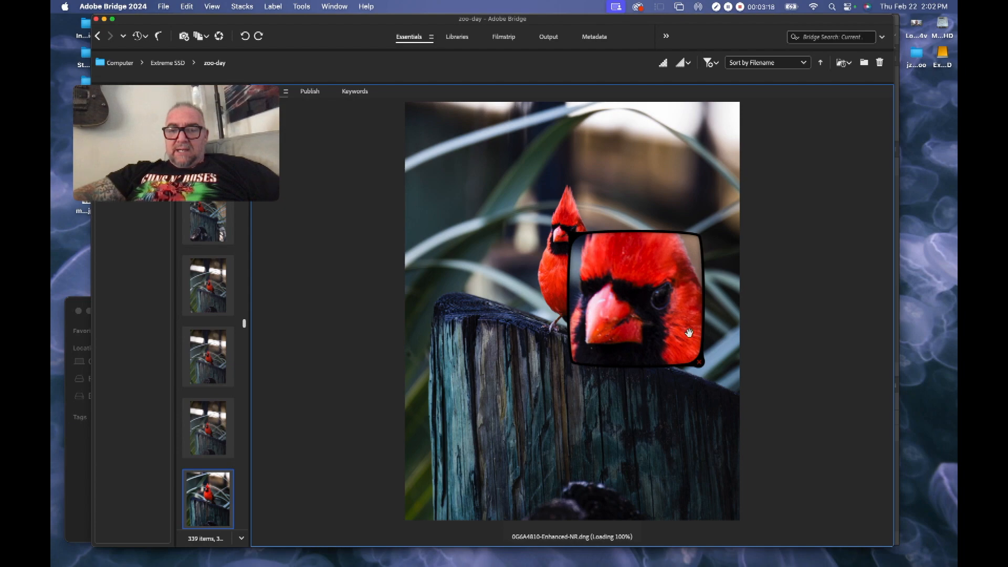
pyautogui.click(577, 240)
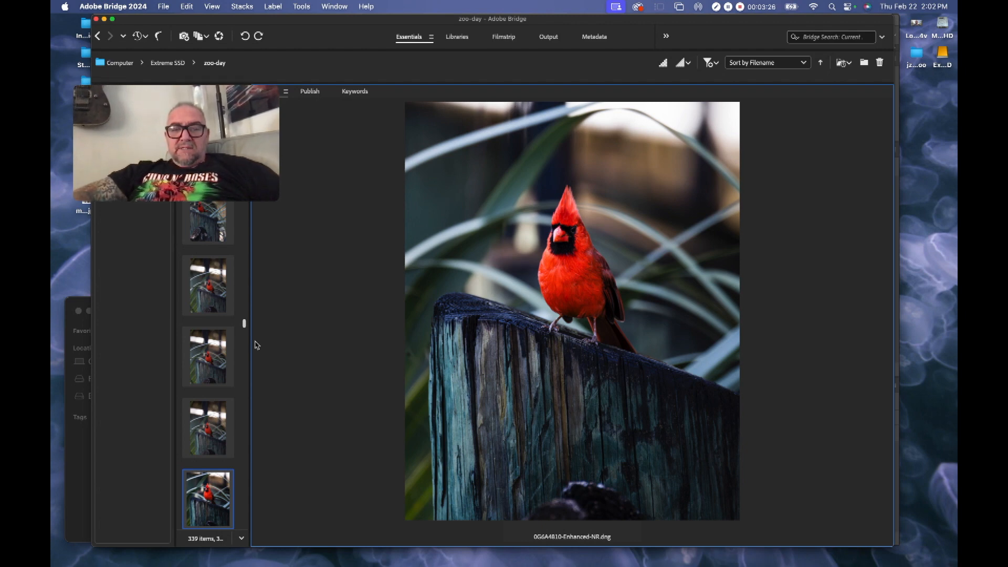
# Compare the edited and unedited portrait shots of the sleeping spotted cat, and open 0G6A4843.CR3 in Camera Raw.
pyautogui.moveTo(244, 325); pyautogui.dragTo(246, 368)
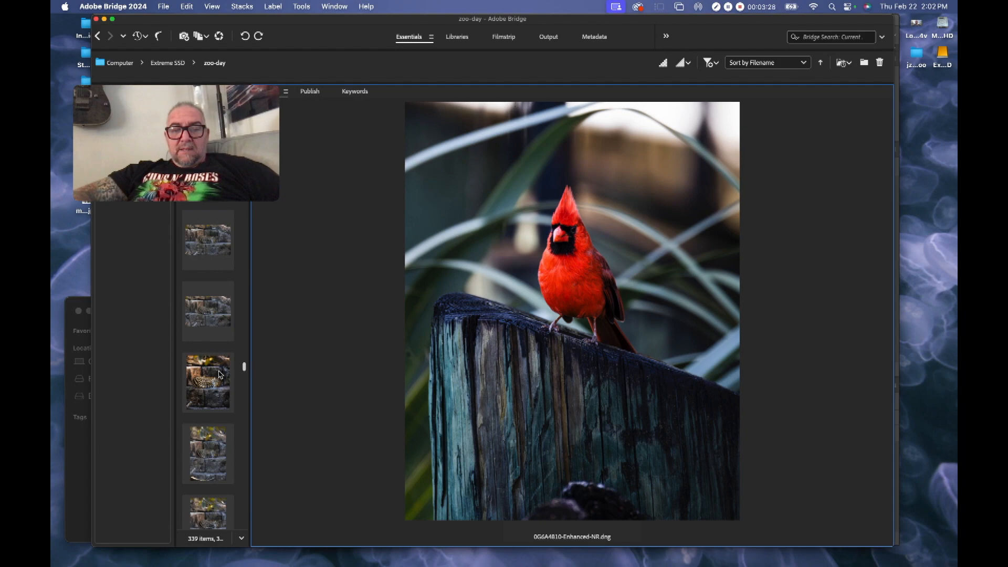
pyautogui.click(220, 374)
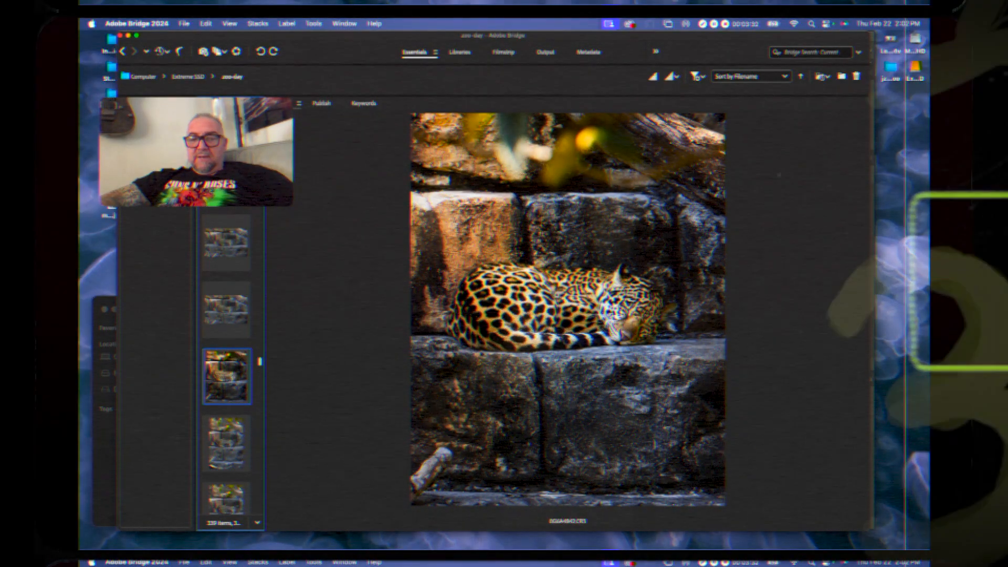
pyautogui.press('Down')
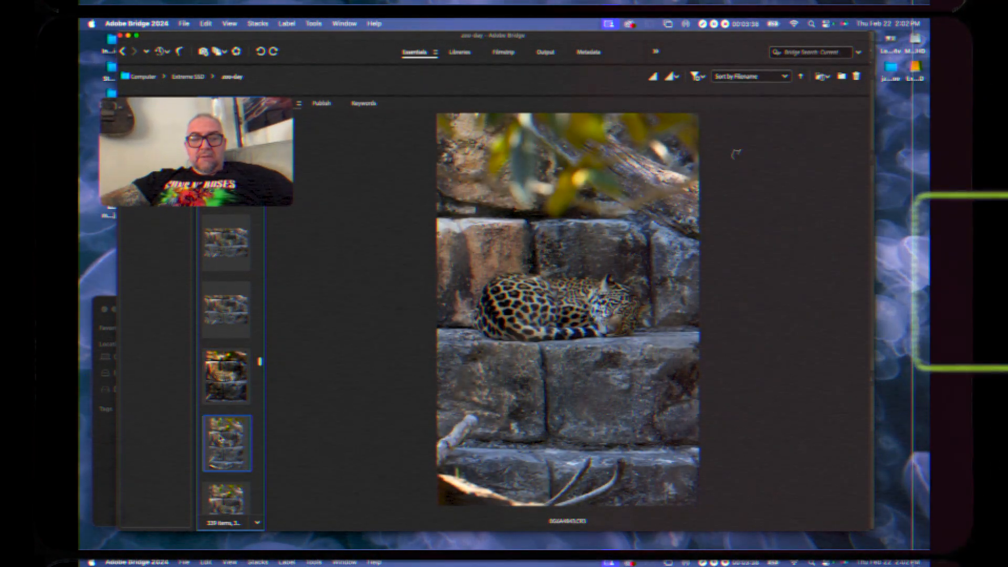
pyautogui.doubleClick(220, 438)
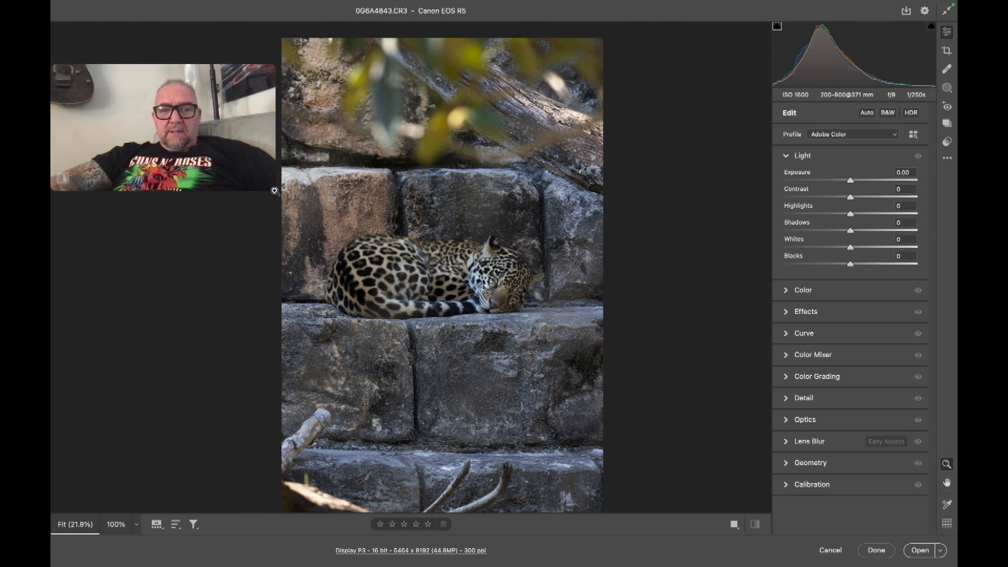
pyautogui.moveTo(279, 193); pyautogui.dragTo(329, 241)
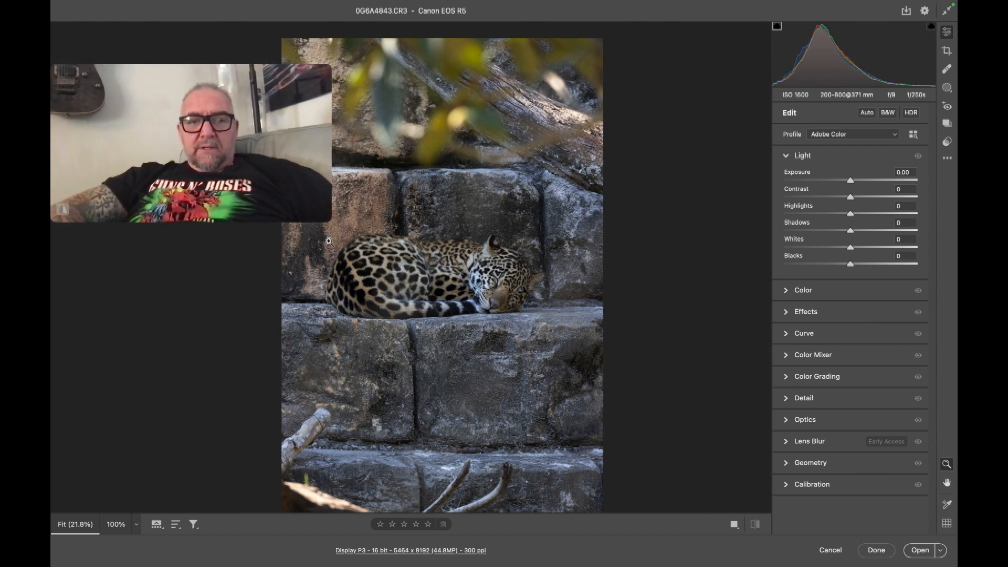
pyautogui.moveTo(275, 178); pyautogui.dragTo(247, 520)
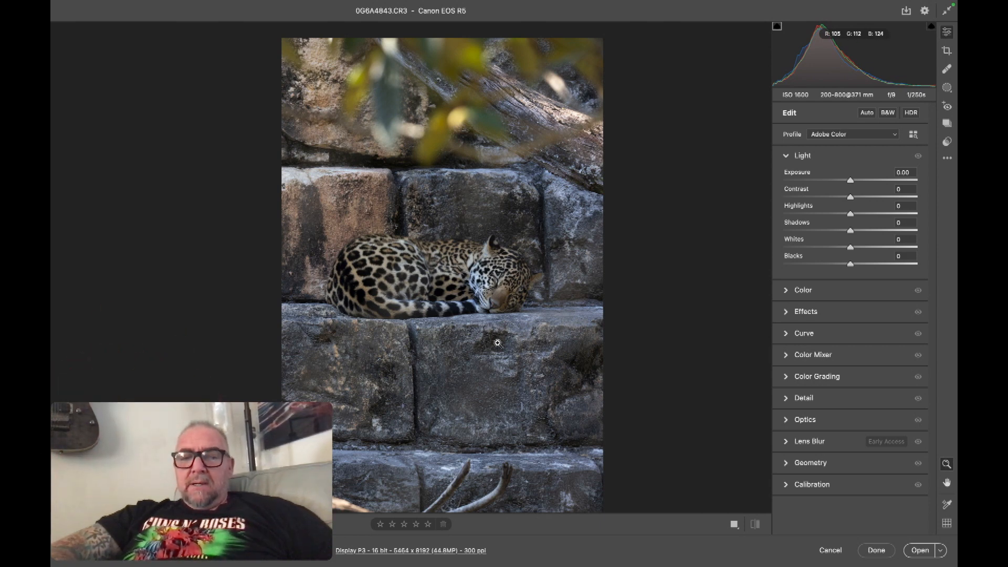
pyautogui.scroll(-3, 405, 435)
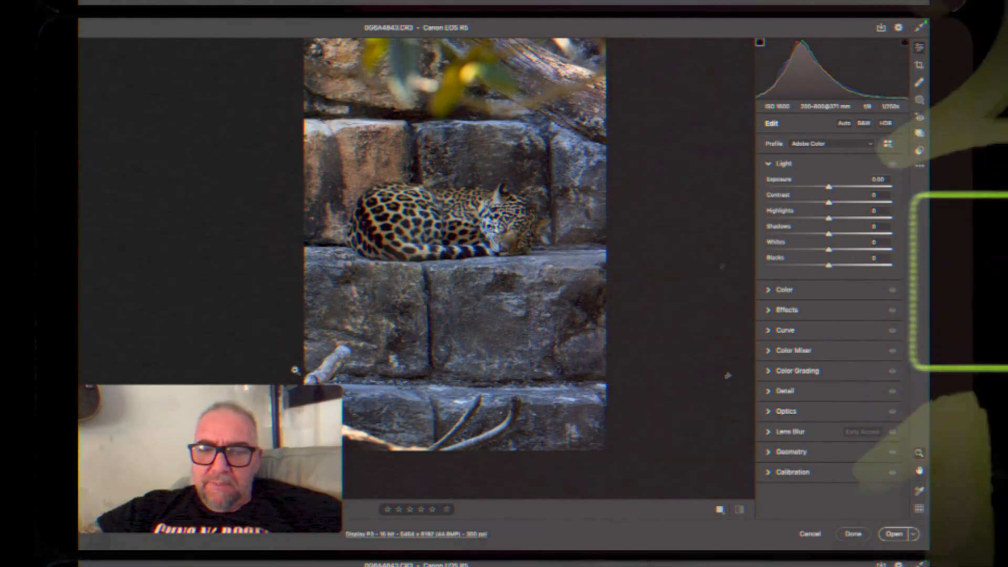
pyautogui.moveTo(370, 202); pyautogui.dragTo(424, 232)
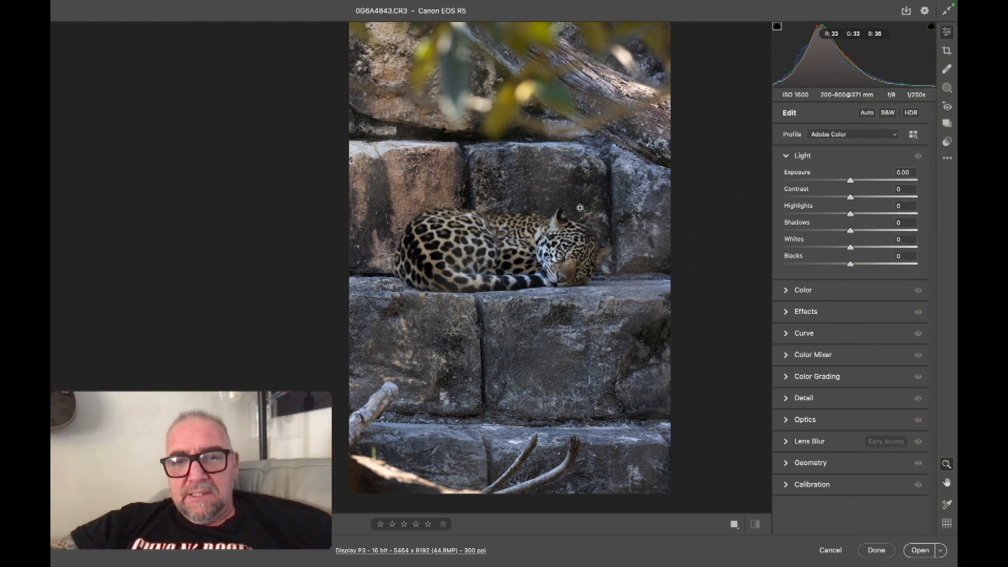
pyautogui.scroll(3, 604, 205)
pyautogui.hscroll(3, 603, 206)
pyautogui.scroll(-2, 654, 171)
pyautogui.hscroll(-1, 654, 171)
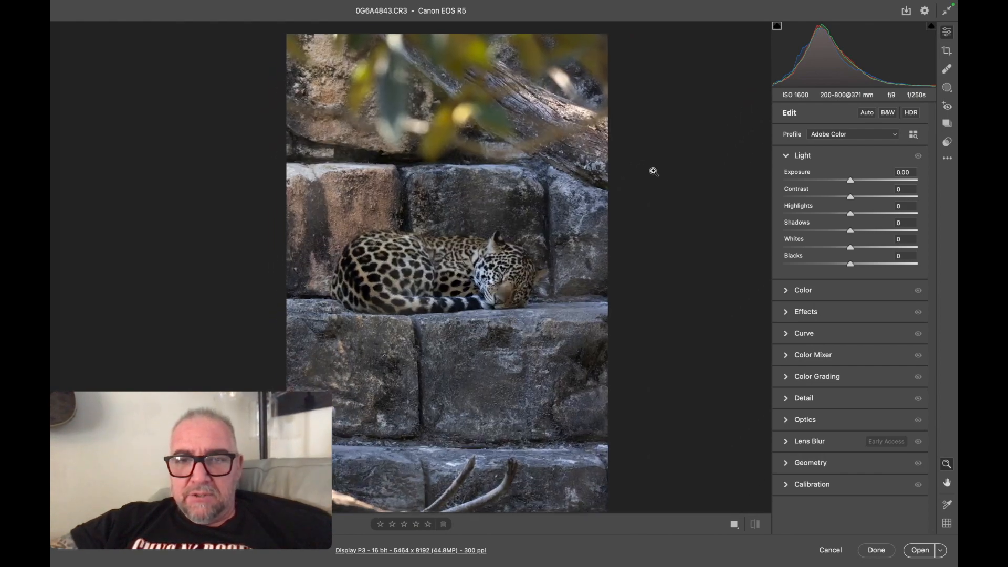
pyautogui.scroll(-1, 653, 171)
pyautogui.hscroll(-1, 653, 172)
pyautogui.scroll(1, 654, 171)
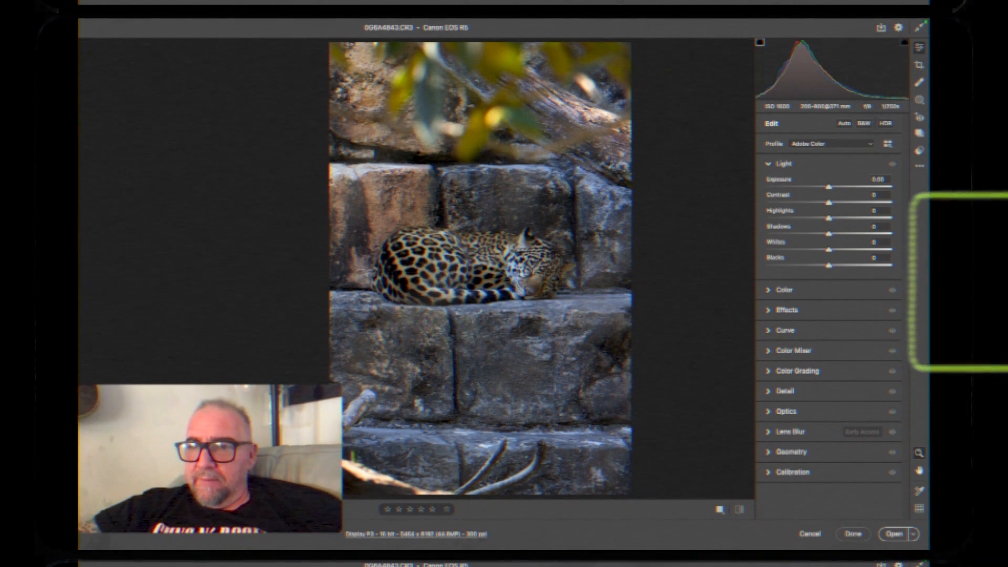
# Set the crop to the 4 x 5 / 8 x 10 preset and shift the photo within the frame to drop the lower branches.
pyautogui.press('c')
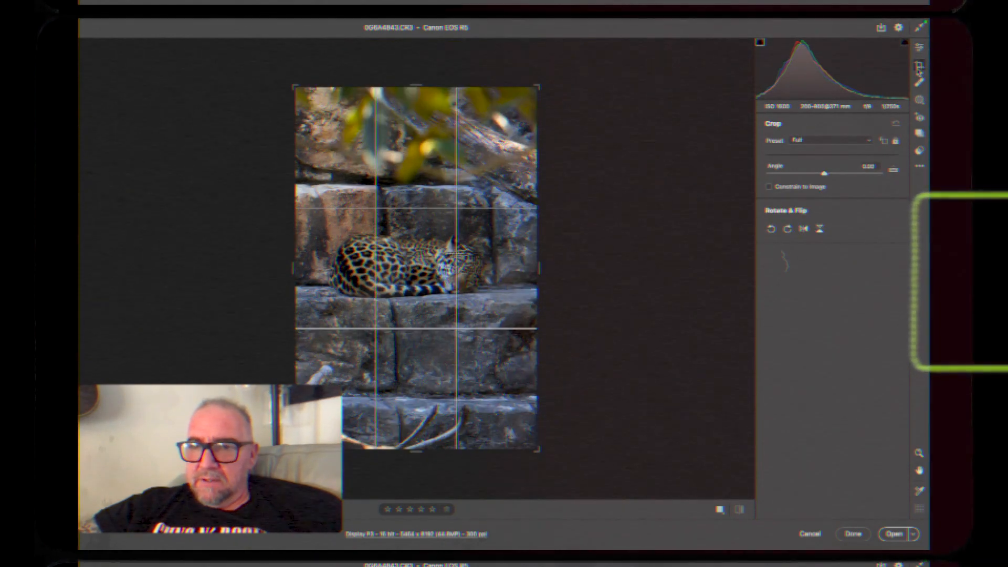
pyautogui.click(811, 142)
pyautogui.click(811, 173)
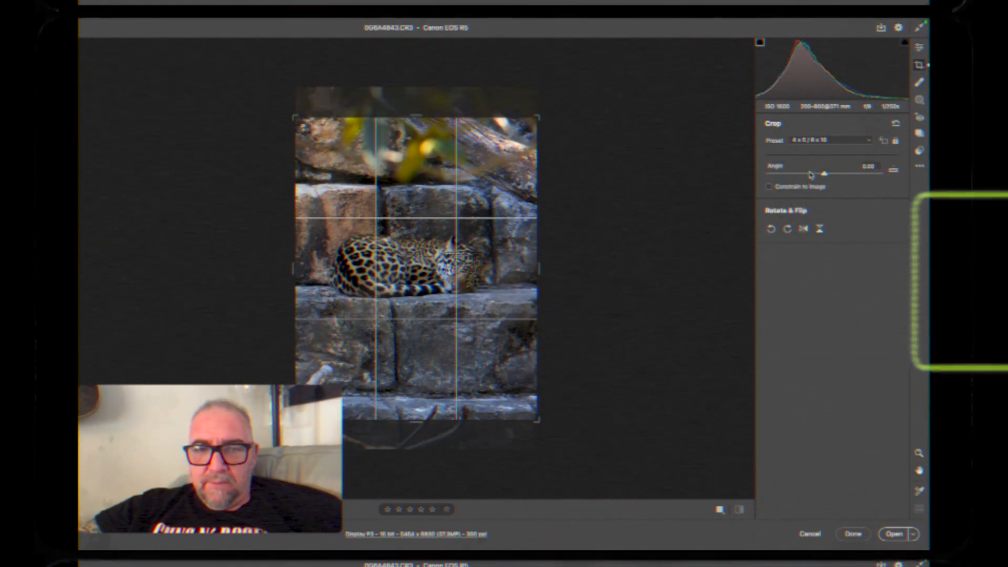
pyautogui.moveTo(500, 286); pyautogui.dragTo(499, 220)
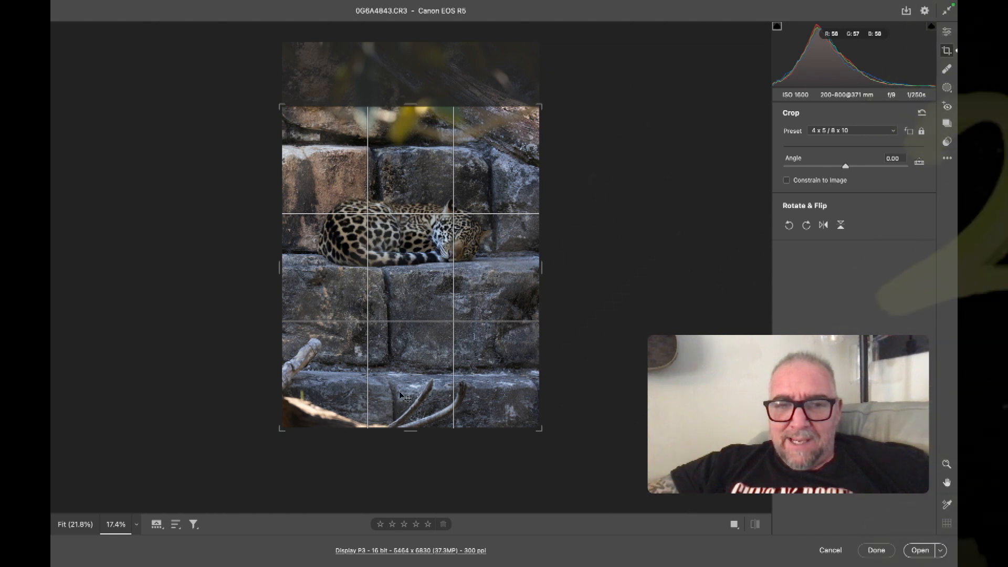
pyautogui.moveTo(423, 264); pyautogui.dragTo(423, 299)
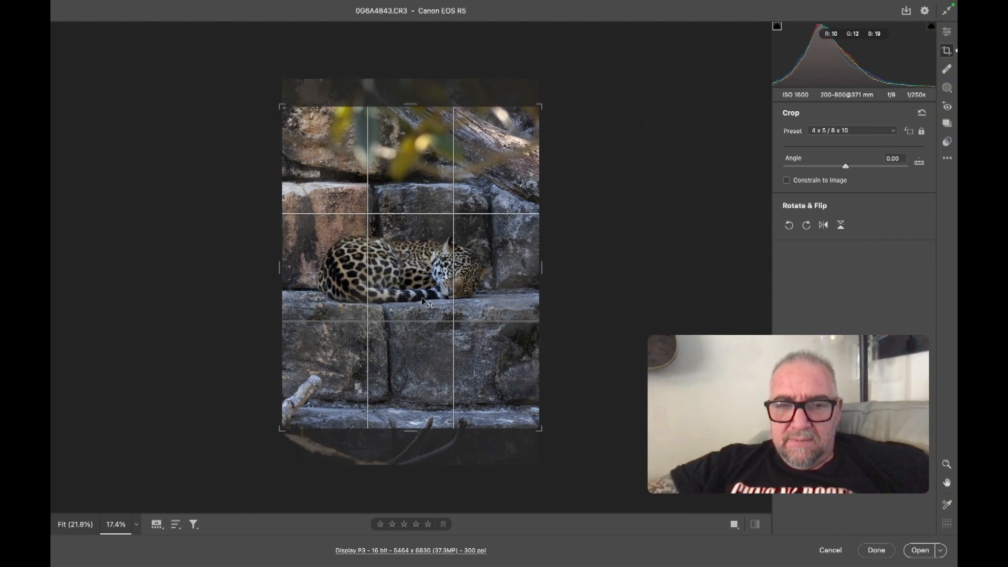
pyautogui.moveTo(423, 300); pyautogui.dragTo(423, 303)
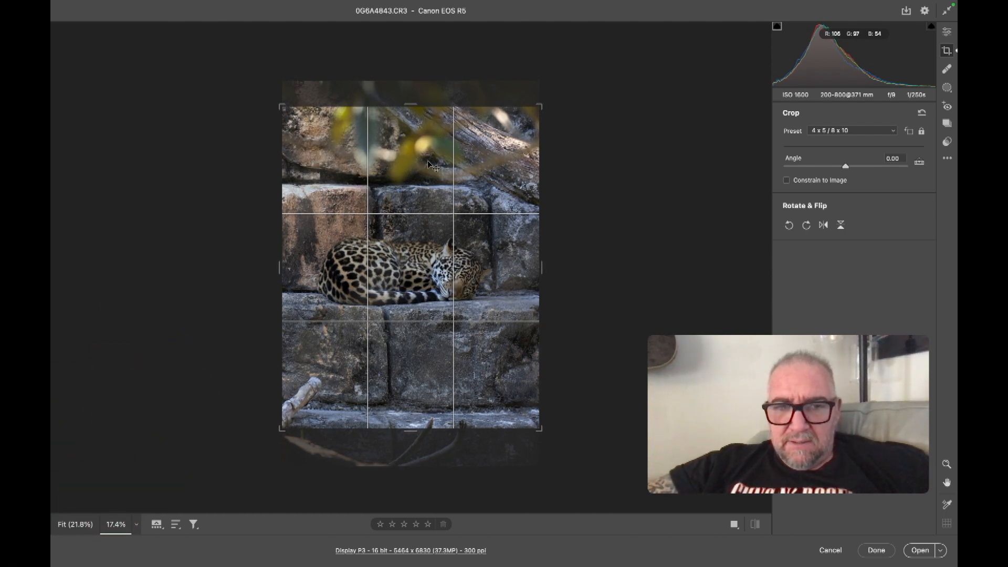
# Tighten the crop to 5010 x 6263, place the cat's head near the lower thirds intersection, and apply the crop.
pyautogui.moveTo(543, 435); pyautogui.dragTo(532, 420)
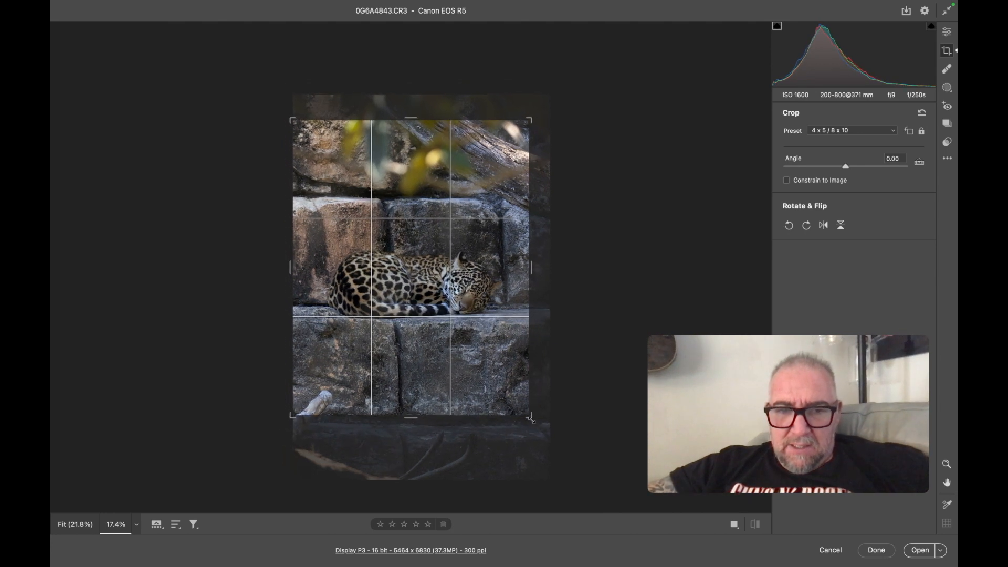
pyautogui.moveTo(496, 367); pyautogui.dragTo(486, 372)
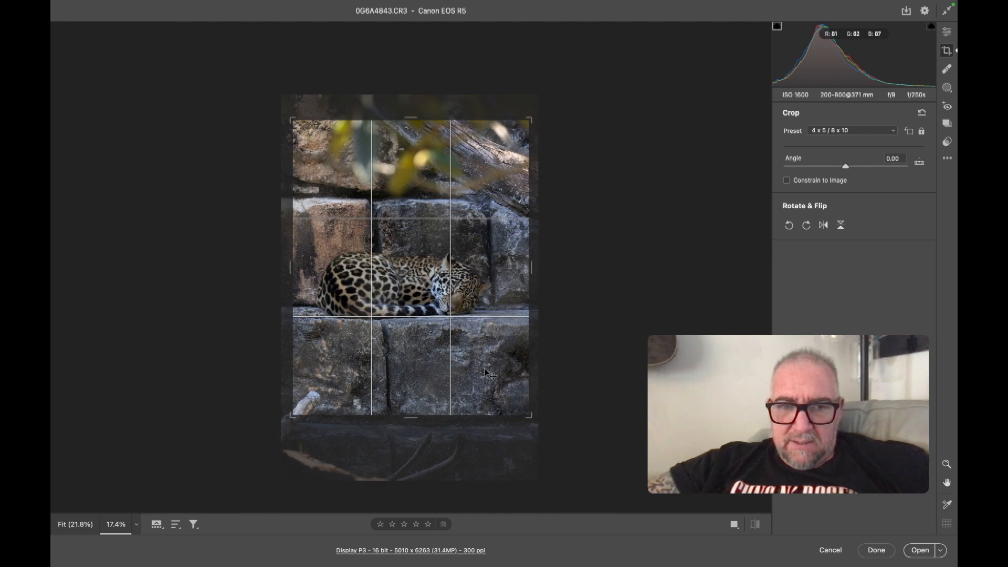
pyautogui.moveTo(485, 372); pyautogui.dragTo(486, 376)
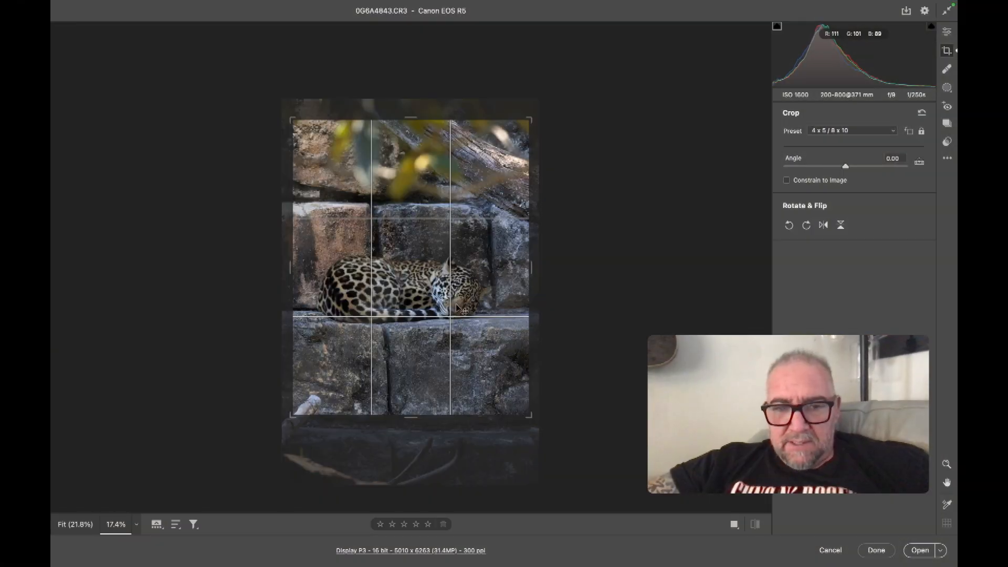
pyautogui.moveTo(457, 307); pyautogui.dragTo(457, 312)
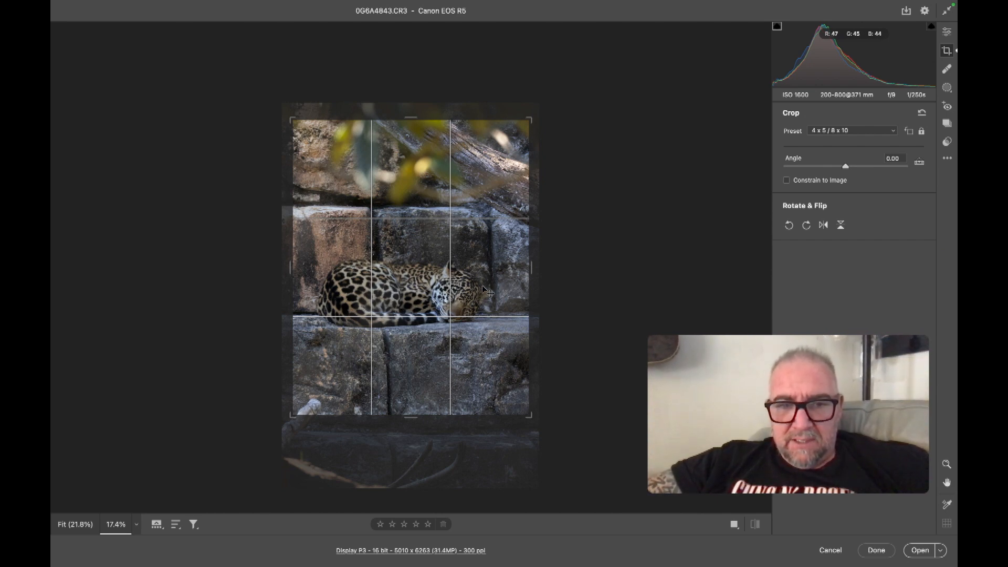
pyautogui.moveTo(484, 290); pyautogui.dragTo(486, 290)
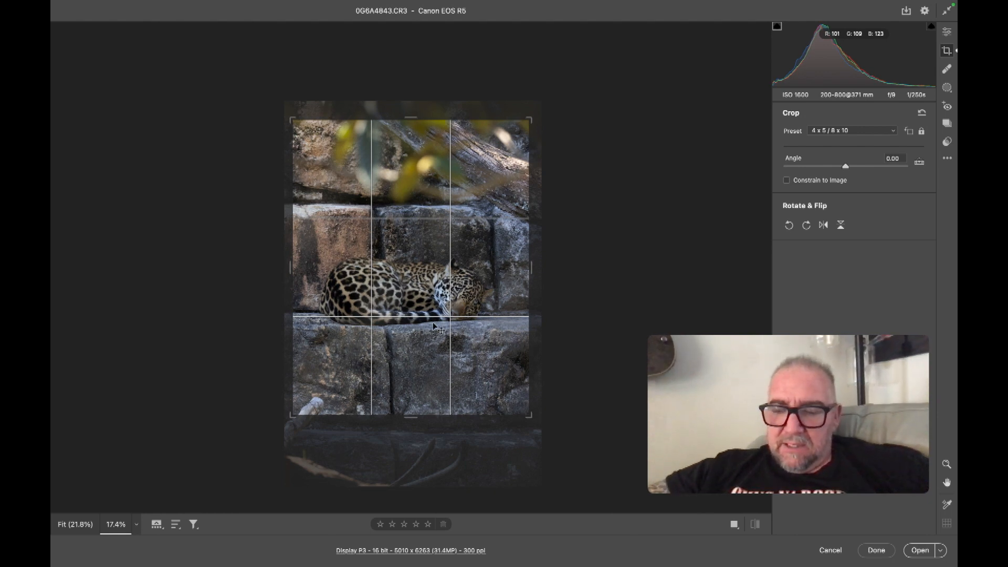
pyautogui.press('Return')
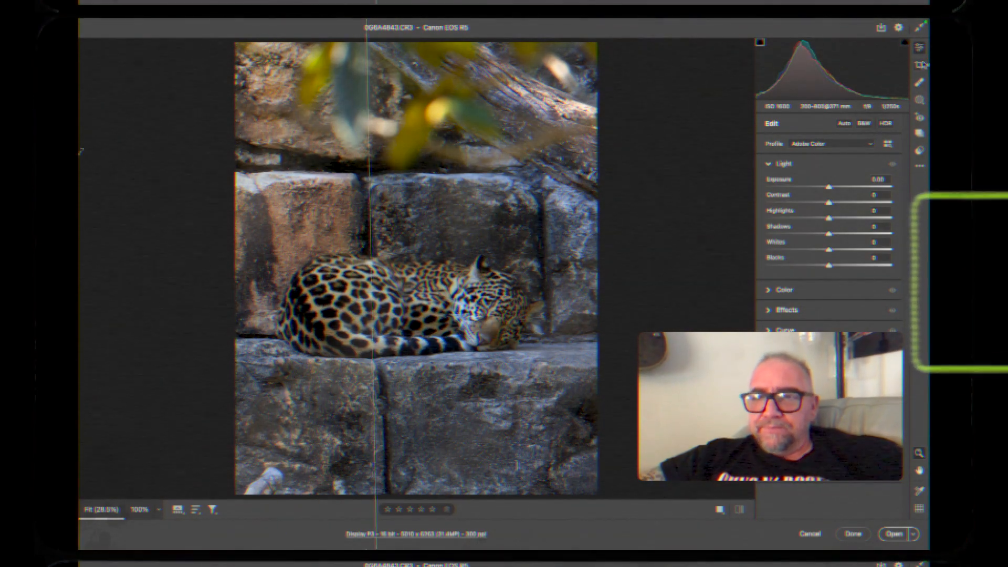
# Straighten the cropped photo to an angle of 0.09 and return to the edit settings.
pyautogui.click(919, 67)
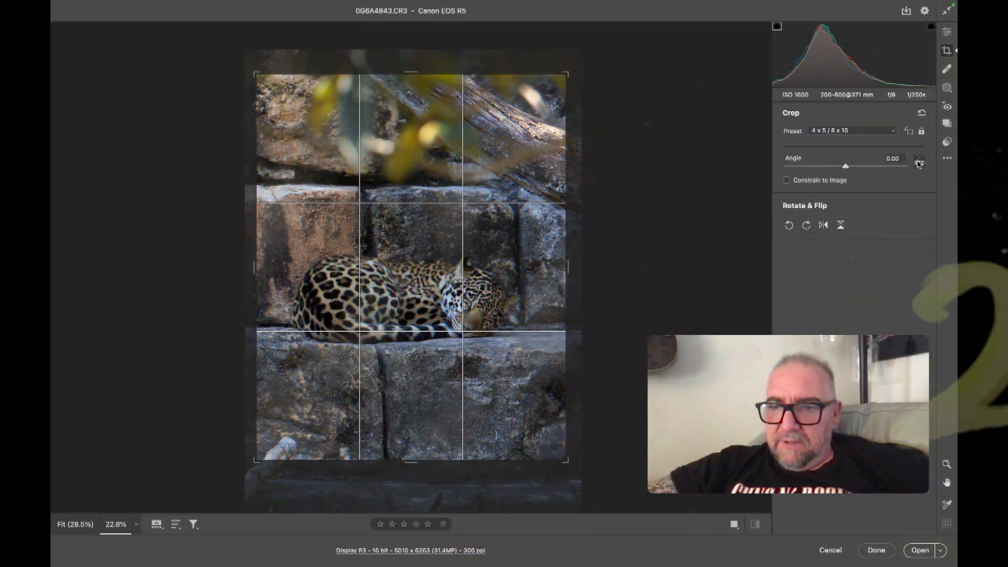
pyautogui.click(920, 163)
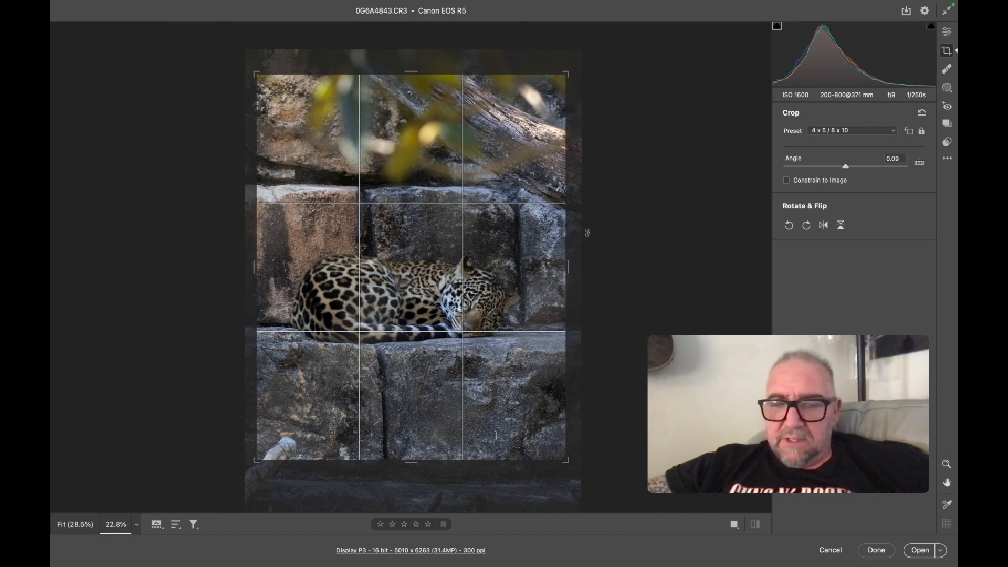
pyautogui.press('e')
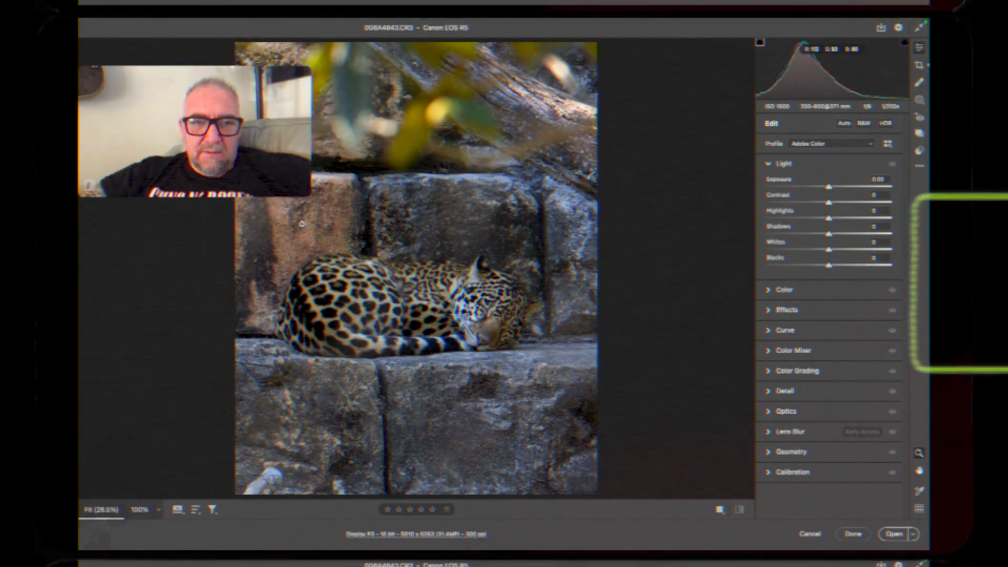
pyautogui.moveTo(378, 221); pyautogui.dragTo(429, 230)
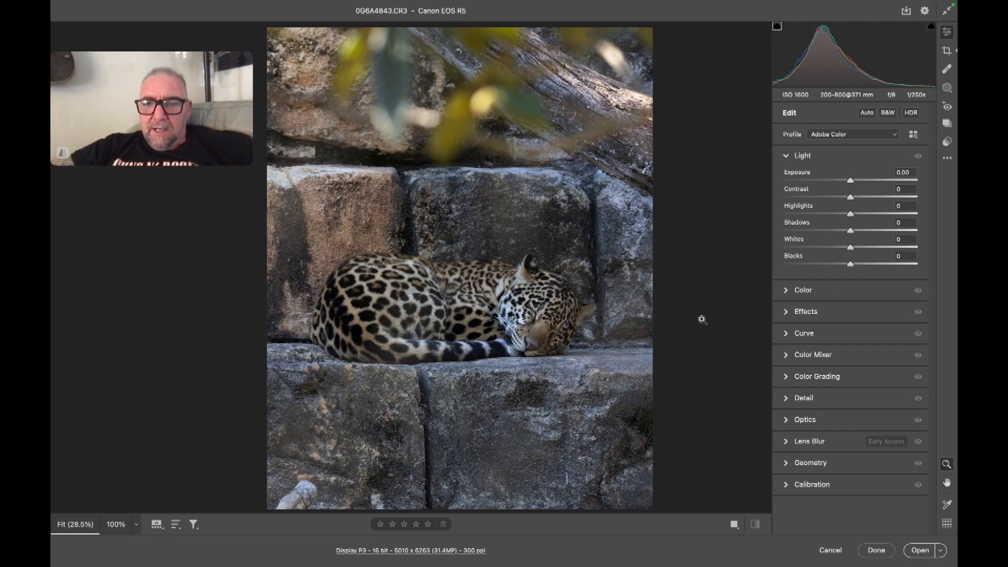
# Preview the favorite presets on the photo and apply Skittles with its amount set to 98.
pyautogui.click(948, 142)
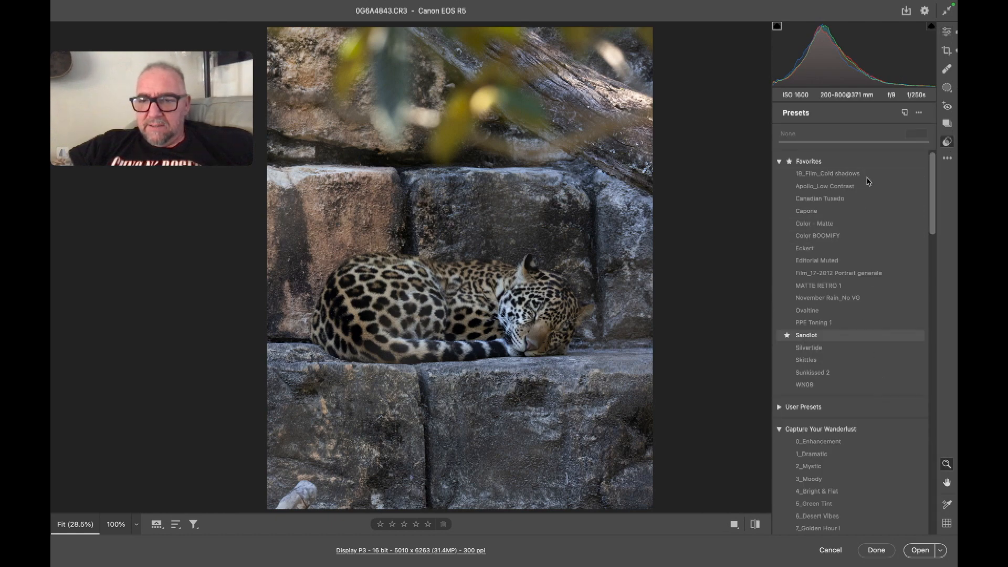
pyautogui.click(840, 247)
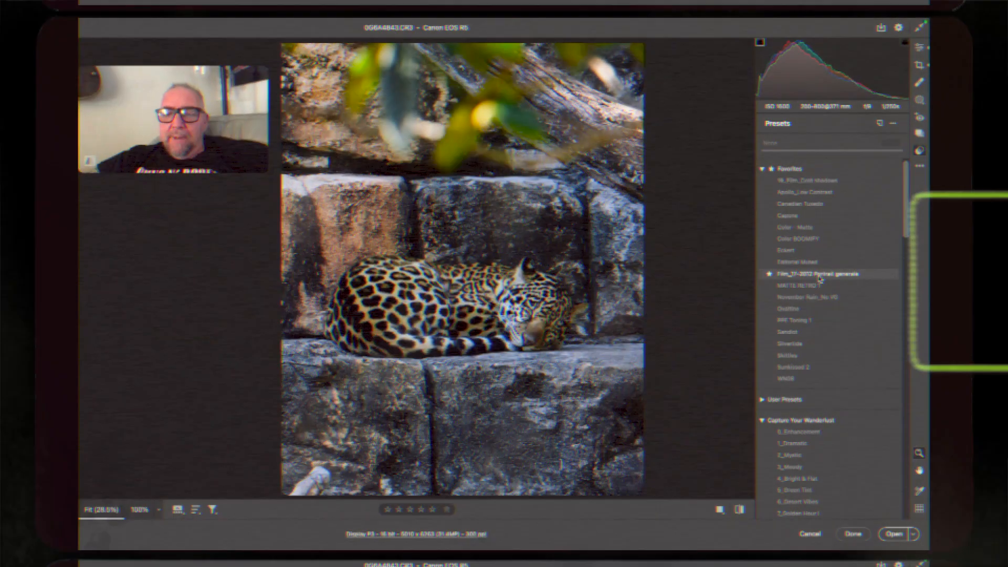
pyautogui.scroll(-1, 820, 280)
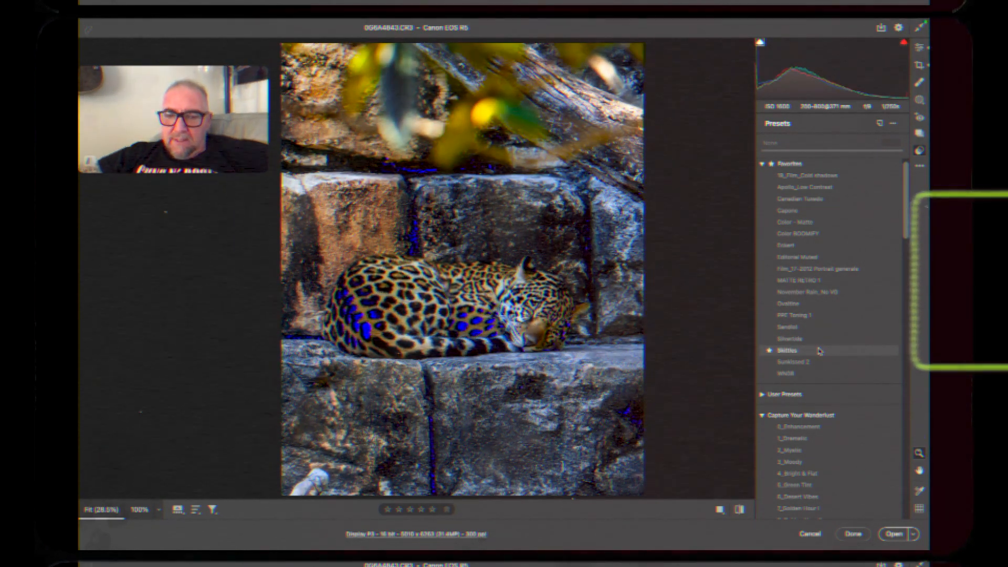
pyautogui.click(820, 349)
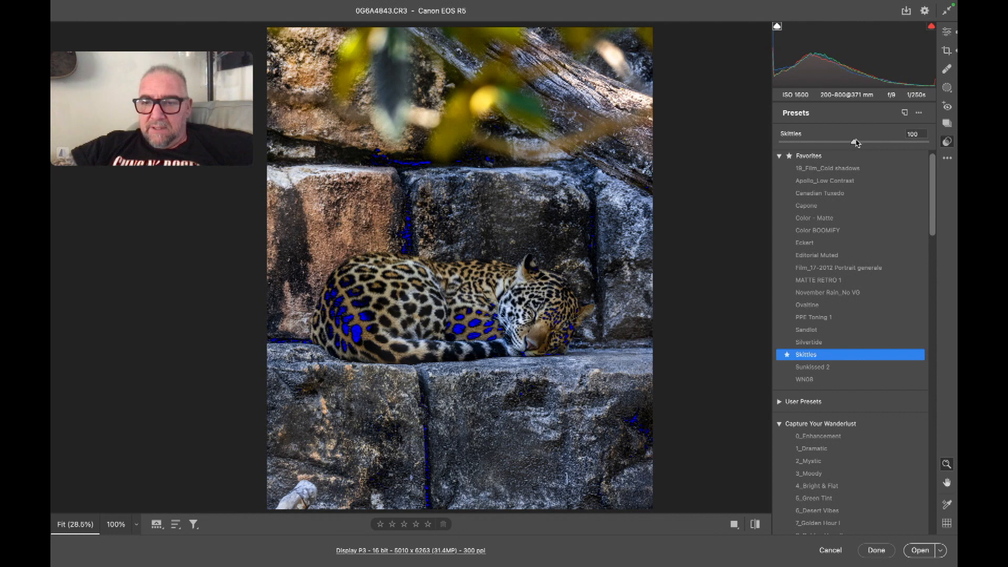
pyautogui.moveTo(842, 144); pyautogui.dragTo(819, 144)
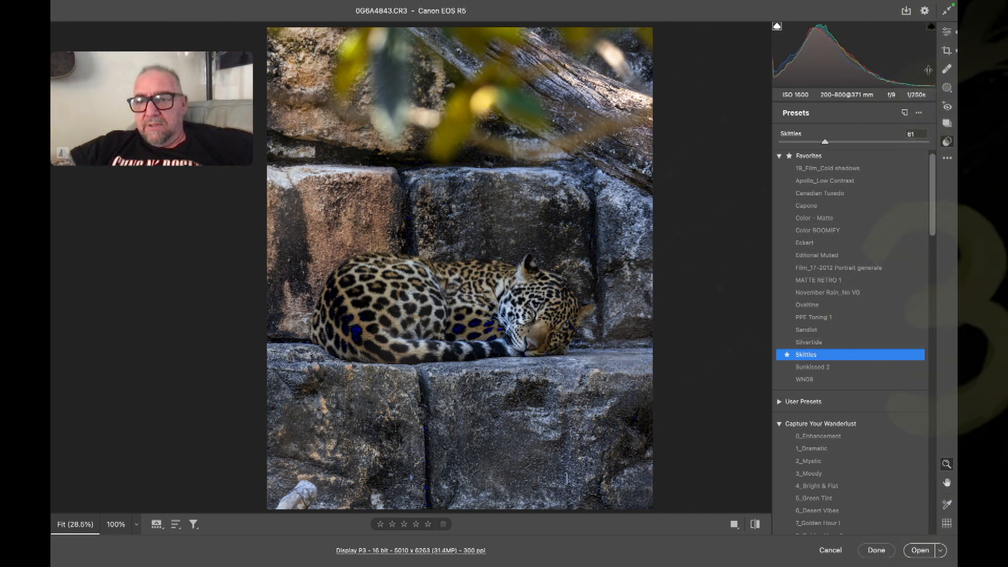
pyautogui.click(853, 143)
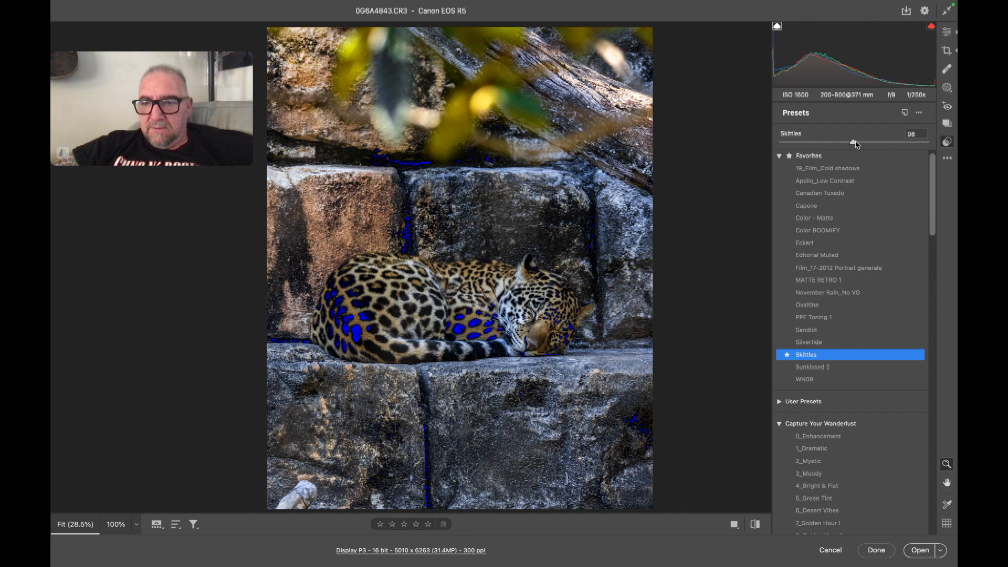
# Apply the automatic light adjustments to the photo and set Highlights to -100.
pyautogui.click(948, 34)
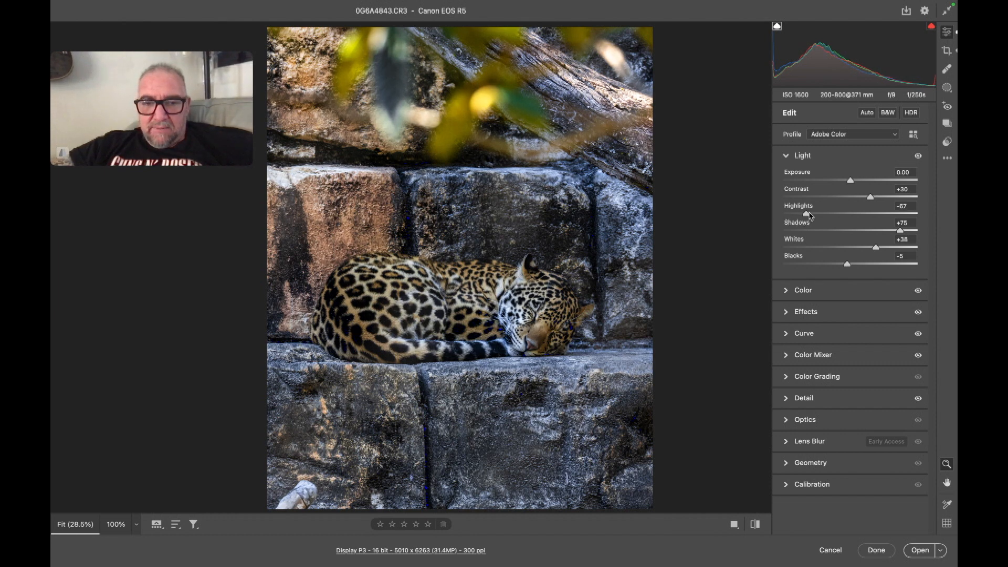
pyautogui.moveTo(817, 213); pyautogui.dragTo(818, 213)
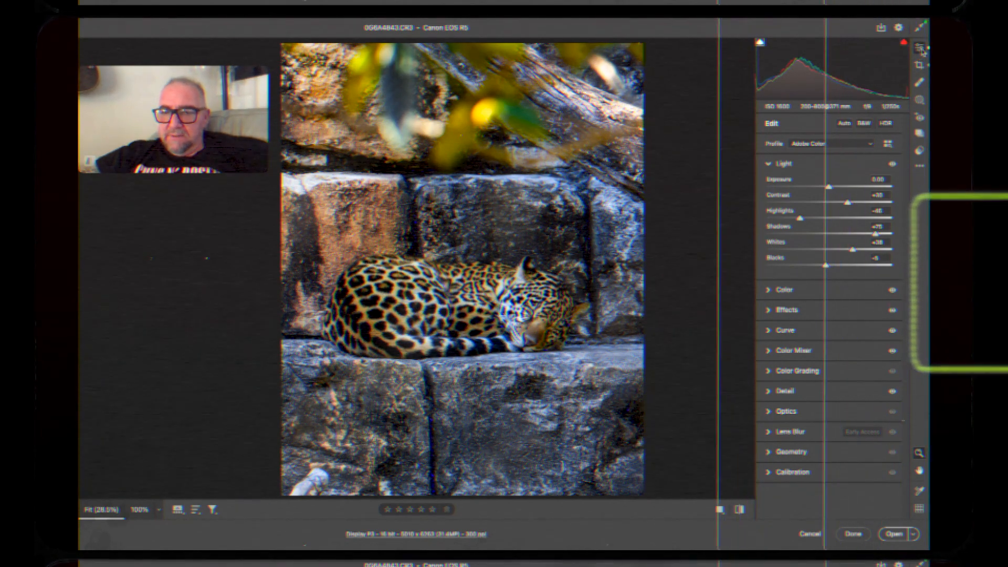
pyautogui.click(845, 123)
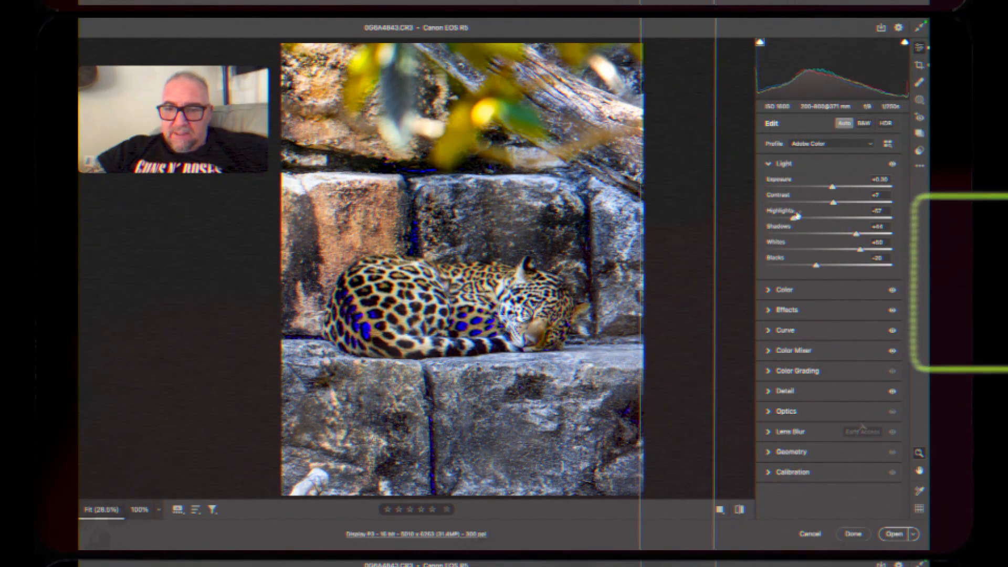
pyautogui.moveTo(794, 219); pyautogui.dragTo(722, 247)
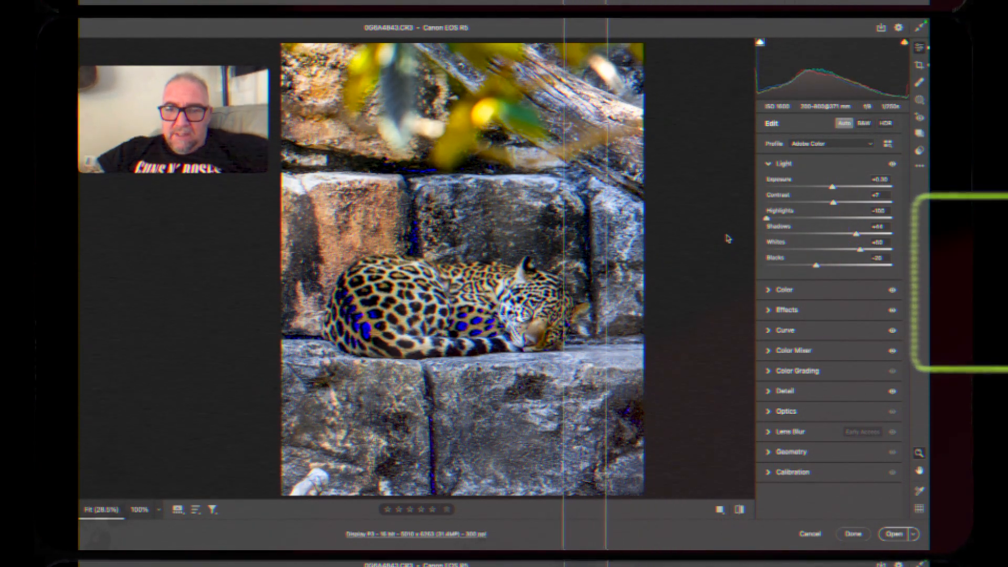
# Set the whole photo's Highlights to -27 and Blacks to -8.
pyautogui.moveTo(768, 218); pyautogui.dragTo(807, 223)
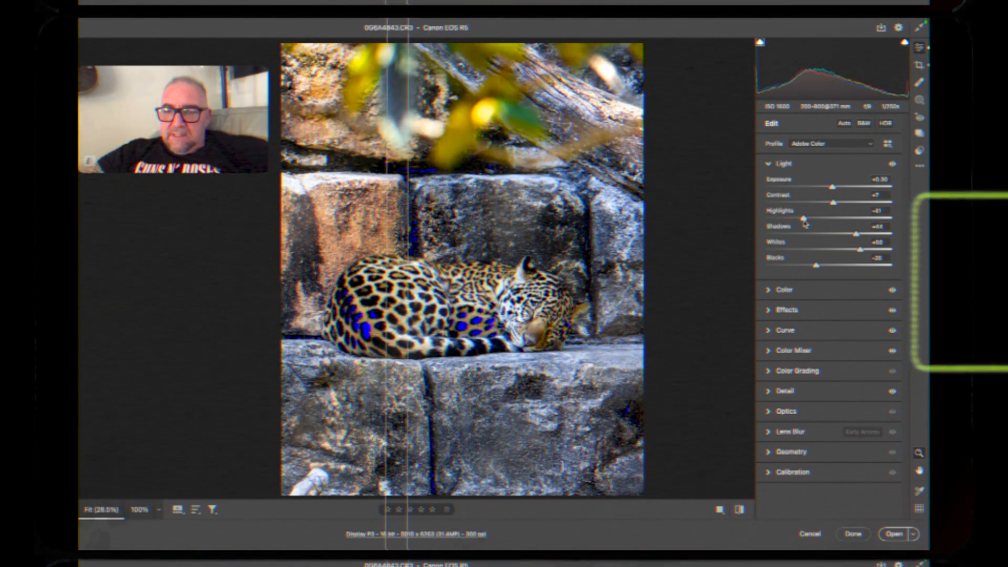
pyautogui.moveTo(807, 223); pyautogui.dragTo(809, 223)
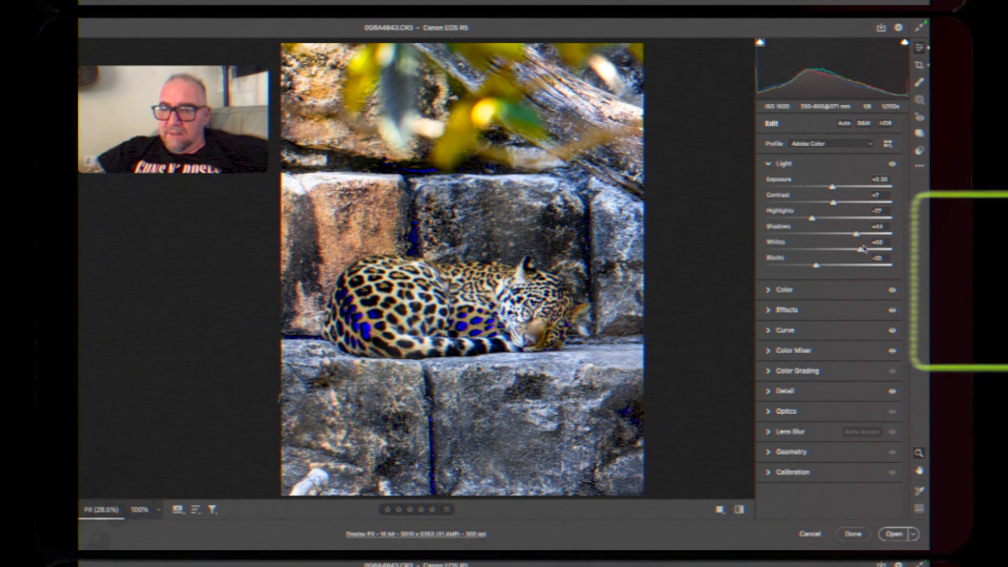
pyautogui.moveTo(862, 250)
pyautogui.mouseDown()
pyautogui.moveTo(849, 249)
pyautogui.moveTo(861, 249)
pyautogui.mouseUp()
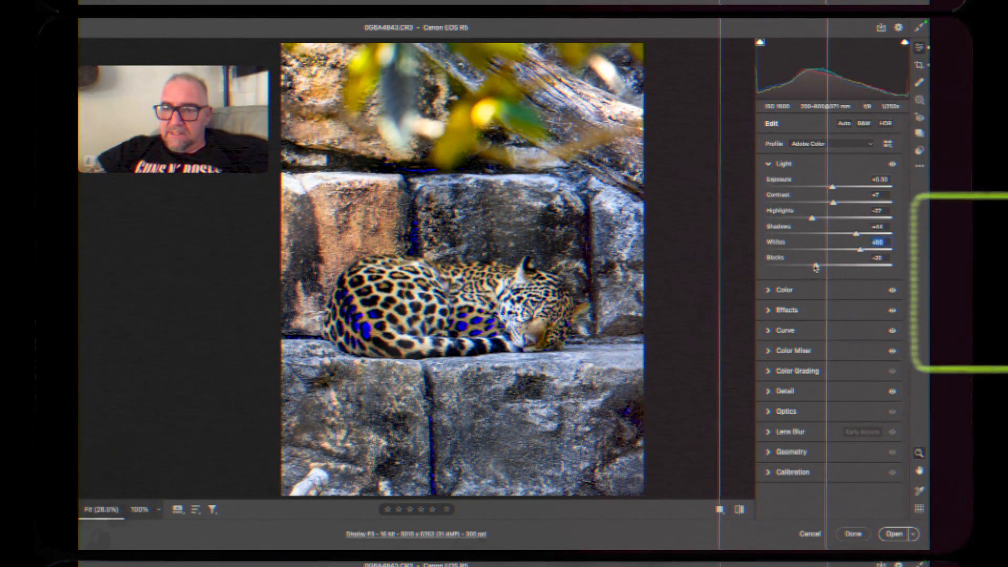
pyautogui.moveTo(815, 269); pyautogui.dragTo(824, 266)
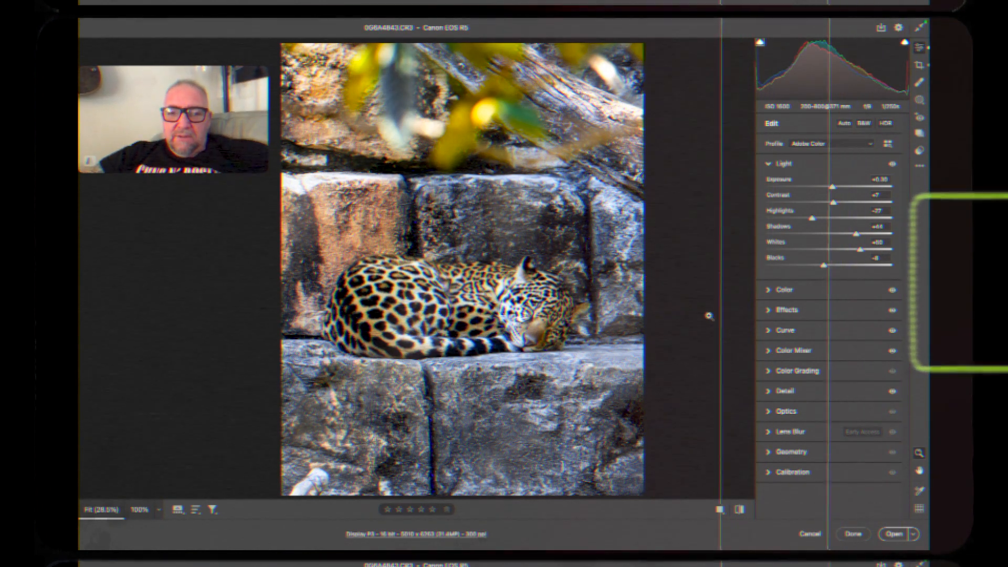
# Create a Subject mask on the cat and set its Exposure to +0.15, Highlights to -10, Shadows to +19 and Whites to +11.
pyautogui.click(920, 101)
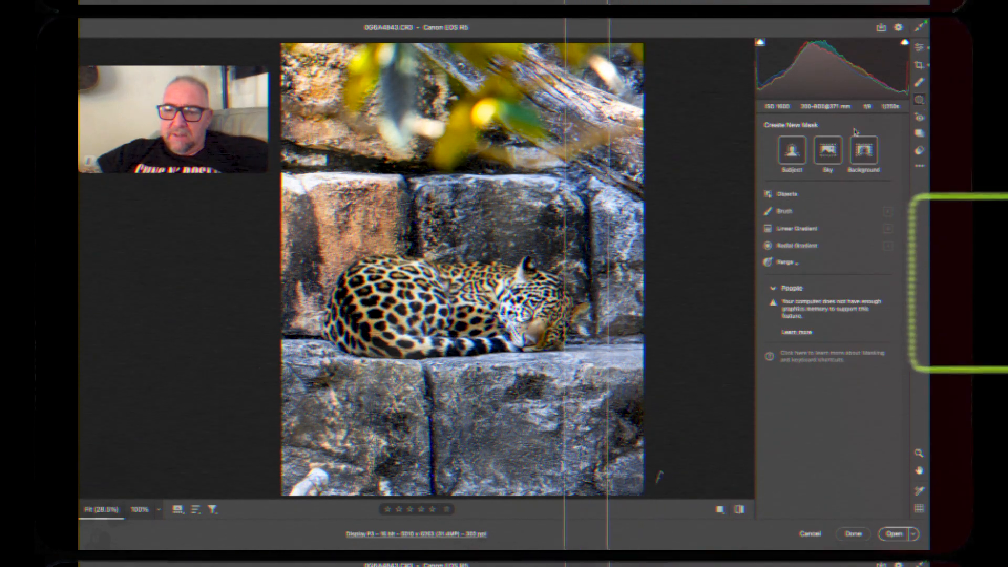
pyautogui.click(795, 153)
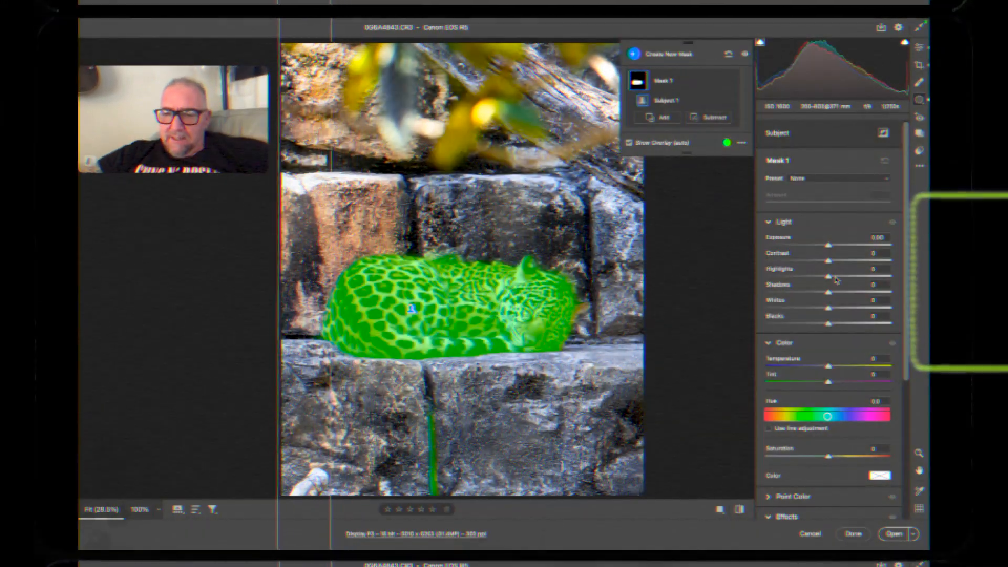
pyautogui.moveTo(833, 293); pyautogui.dragTo(837, 295)
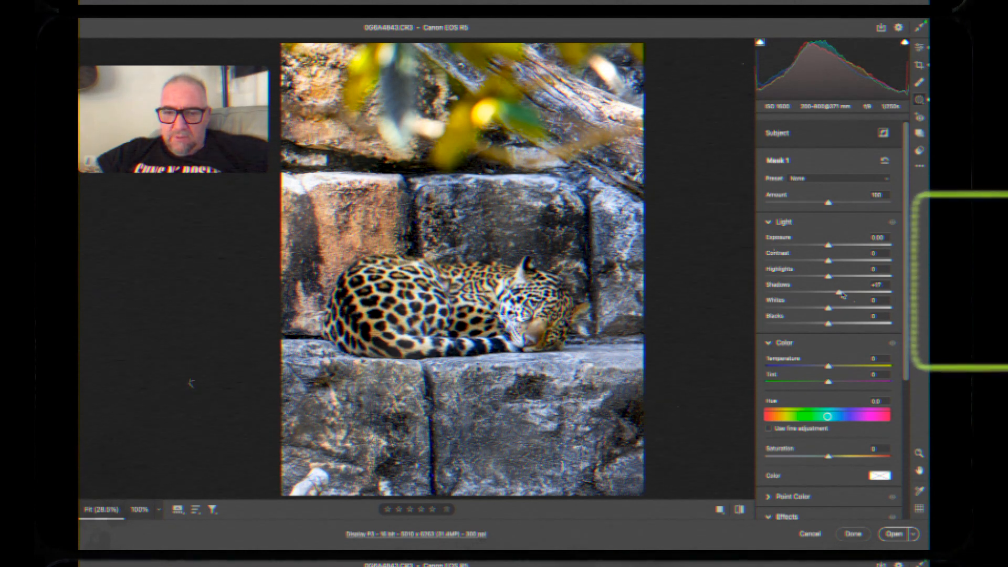
pyautogui.moveTo(844, 295); pyautogui.dragTo(841, 291)
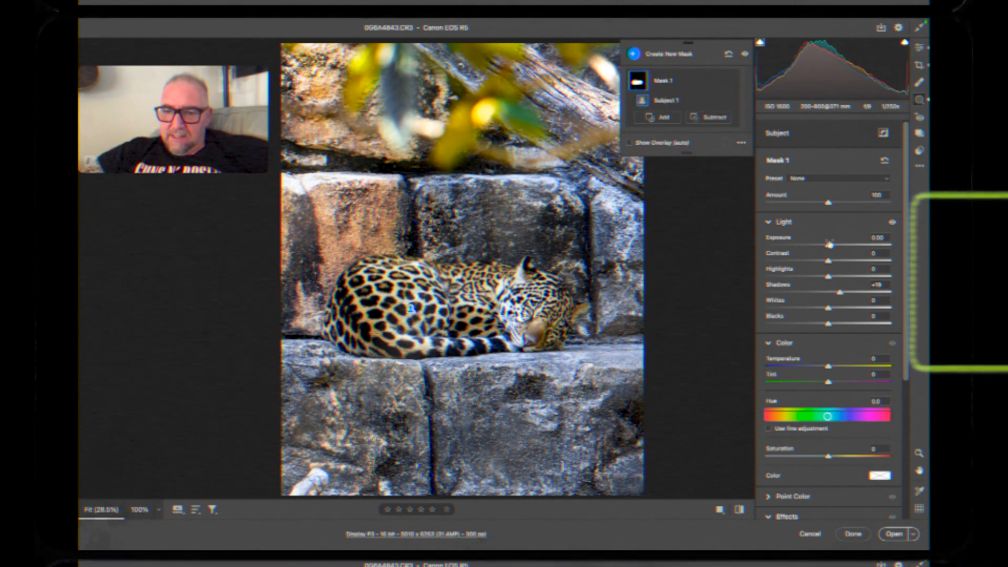
pyautogui.moveTo(832, 245); pyautogui.dragTo(833, 246)
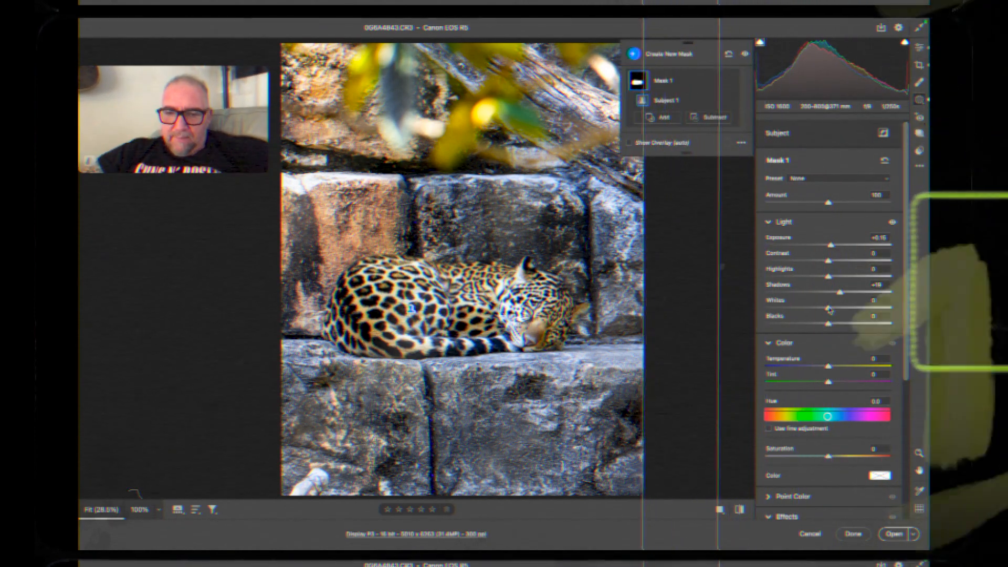
pyautogui.moveTo(828, 308); pyautogui.dragTo(844, 309)
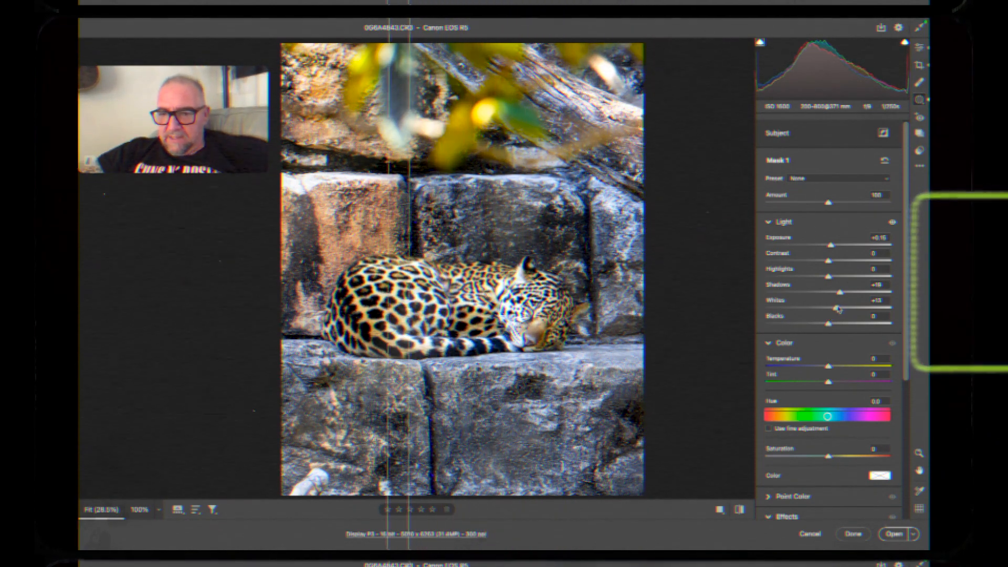
pyautogui.moveTo(837, 309); pyautogui.dragTo(837, 308)
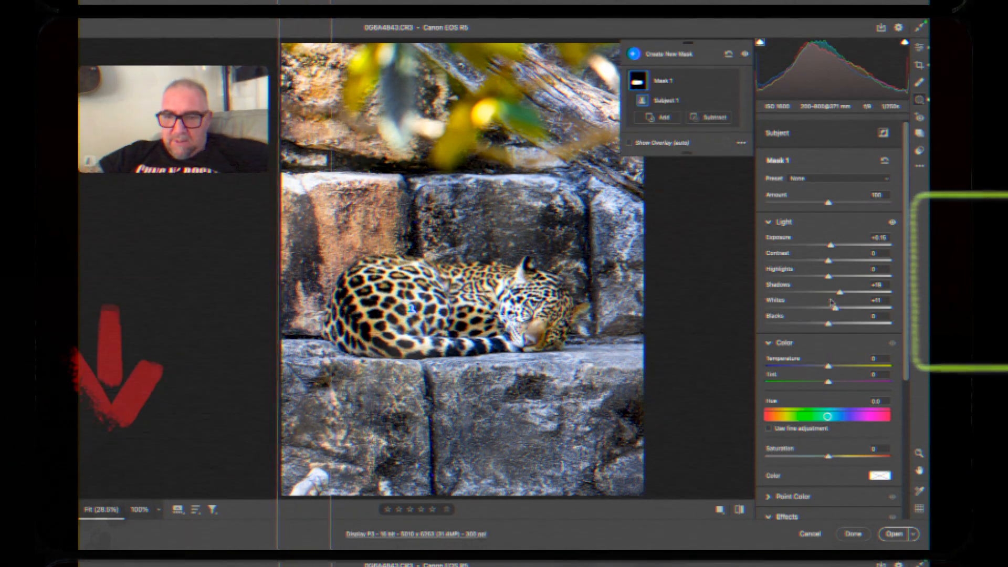
pyautogui.moveTo(830, 279); pyautogui.dragTo(824, 279)
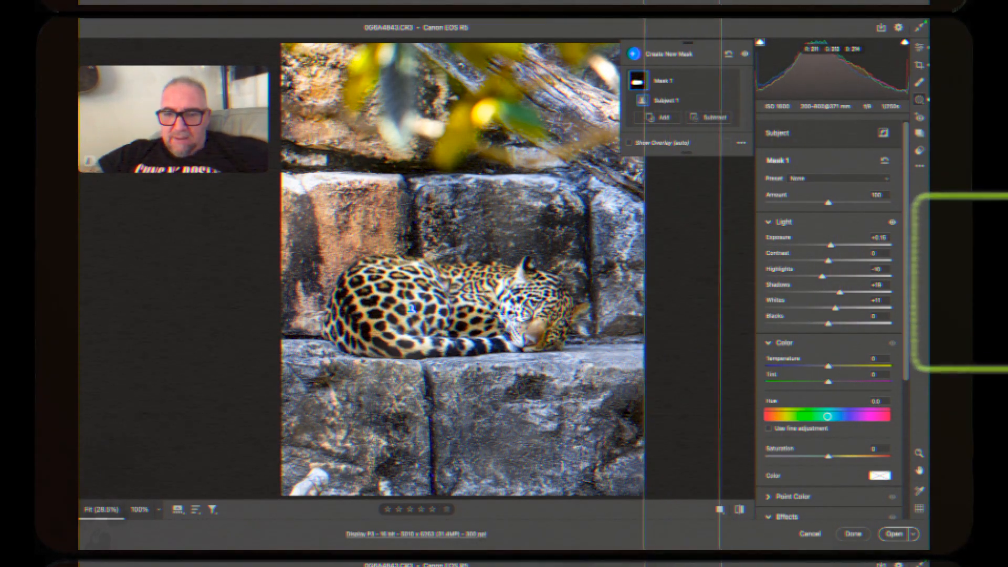
# Set the cat mask's Texture to +27, Clarity to +21 and Dehaze to +13.
pyautogui.scroll(-5, 821, 420)
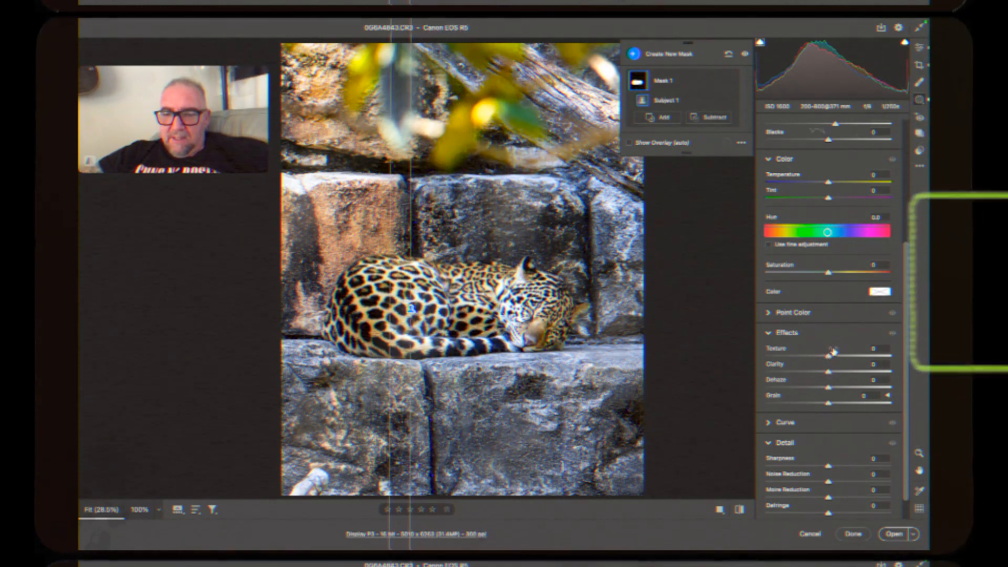
pyautogui.moveTo(831, 357); pyautogui.dragTo(840, 376)
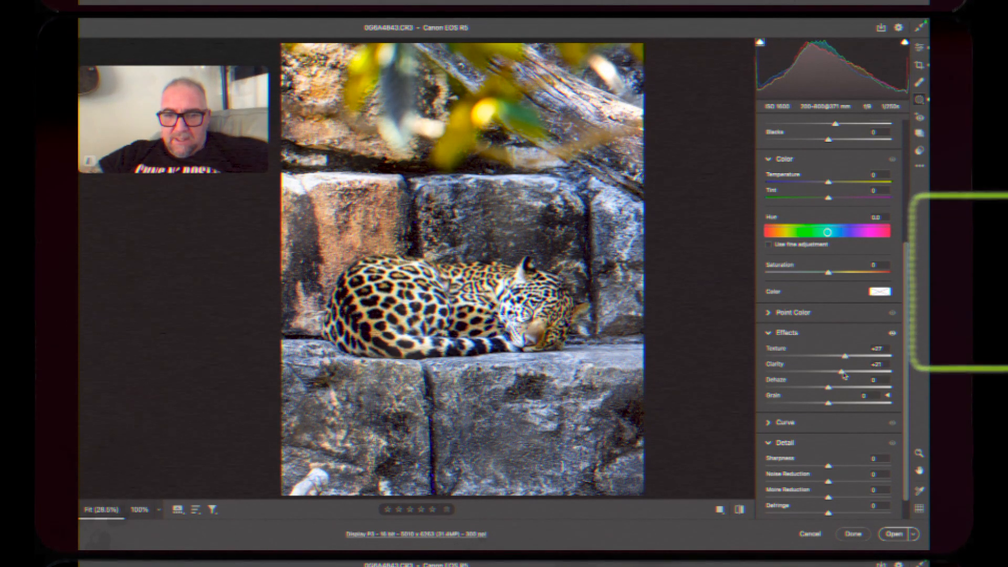
pyautogui.moveTo(844, 375); pyautogui.dragTo(844, 374)
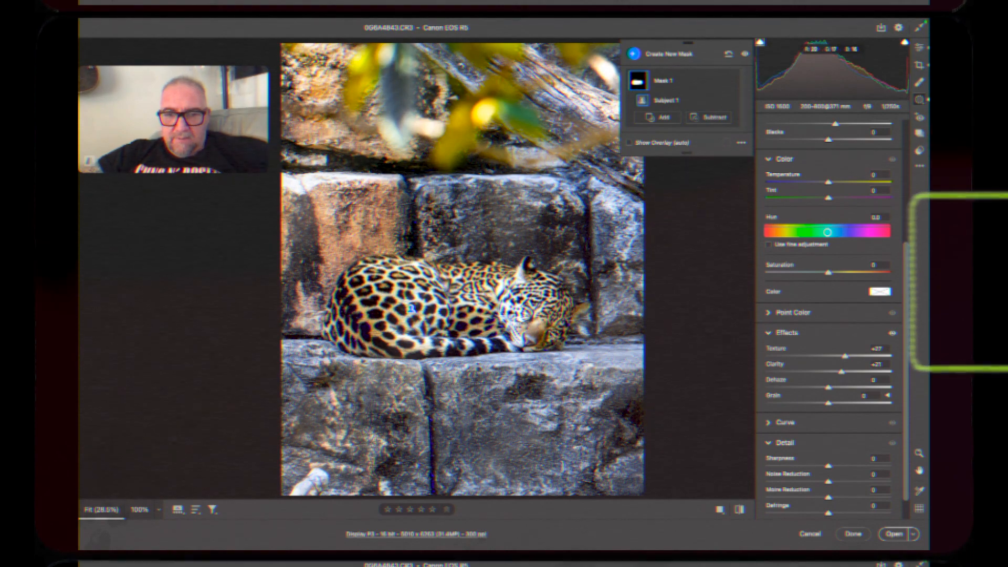
pyautogui.scroll(5, 548, 333)
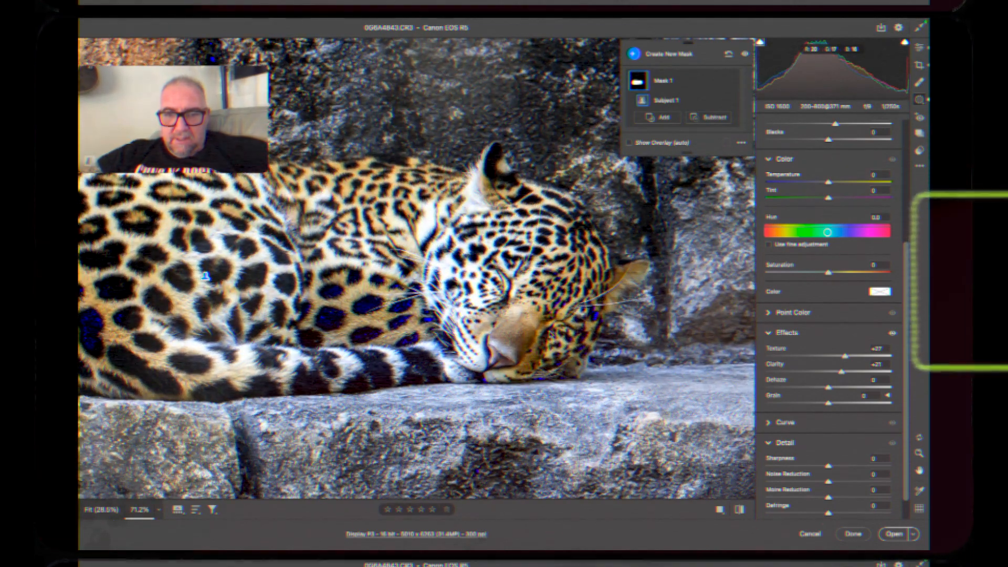
pyautogui.hscroll(-3, 552, 335)
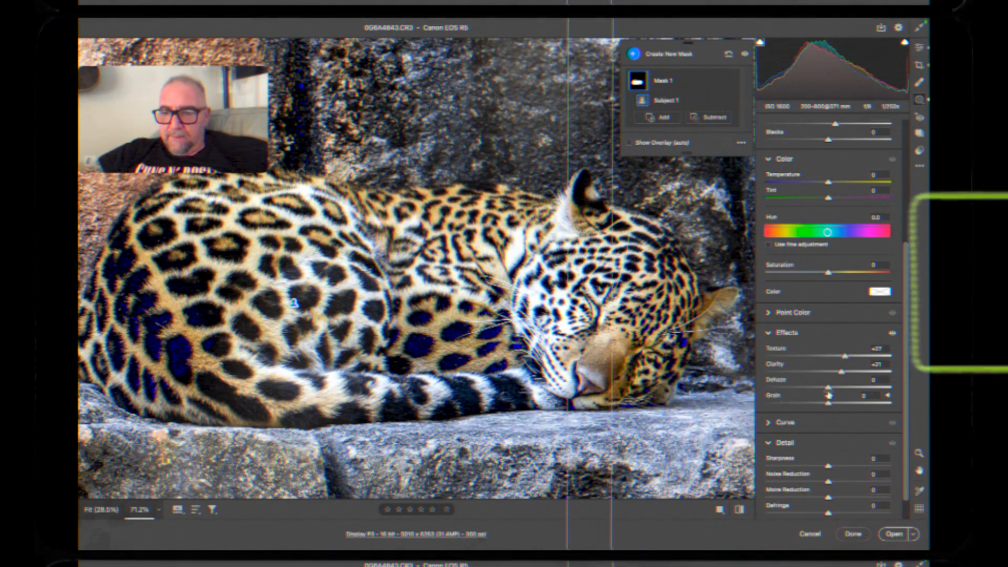
pyautogui.moveTo(830, 389); pyautogui.dragTo(837, 389)
# Set the cat mask's Blacks to +3 and raise its Shadows to +22.
pyautogui.scroll(1, 806, 281)
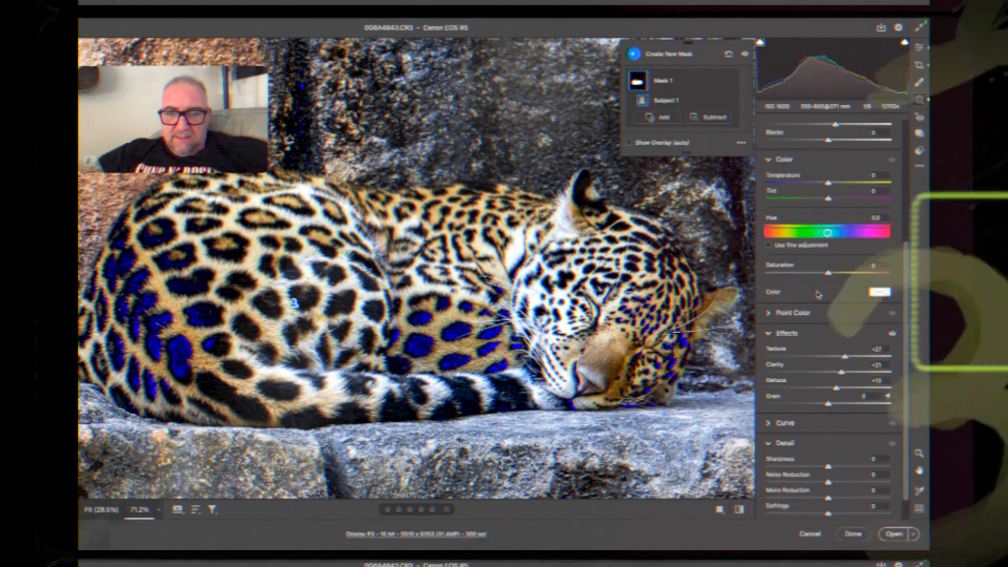
pyautogui.scroll(5, 800, 275)
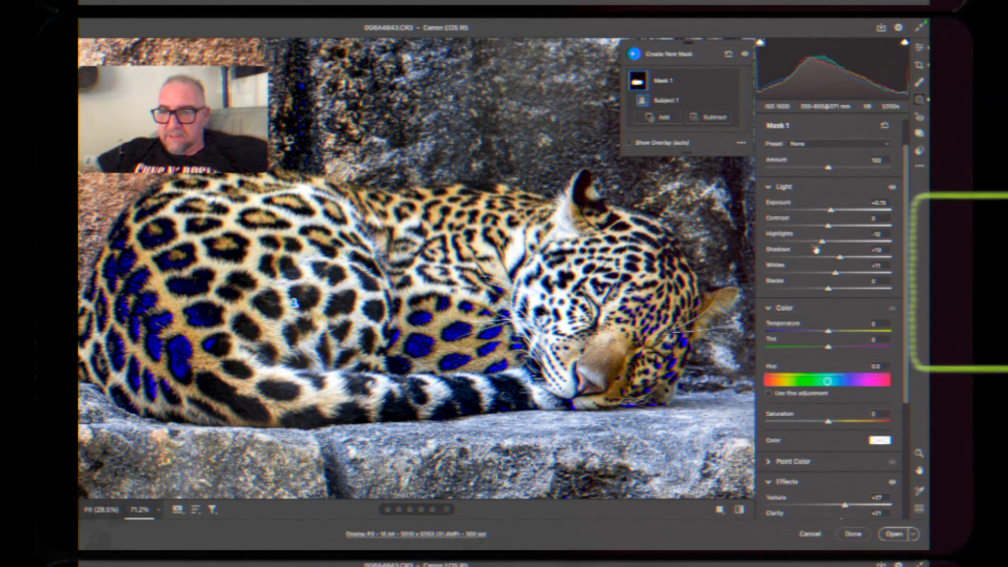
pyautogui.moveTo(829, 289); pyautogui.dragTo(831, 290)
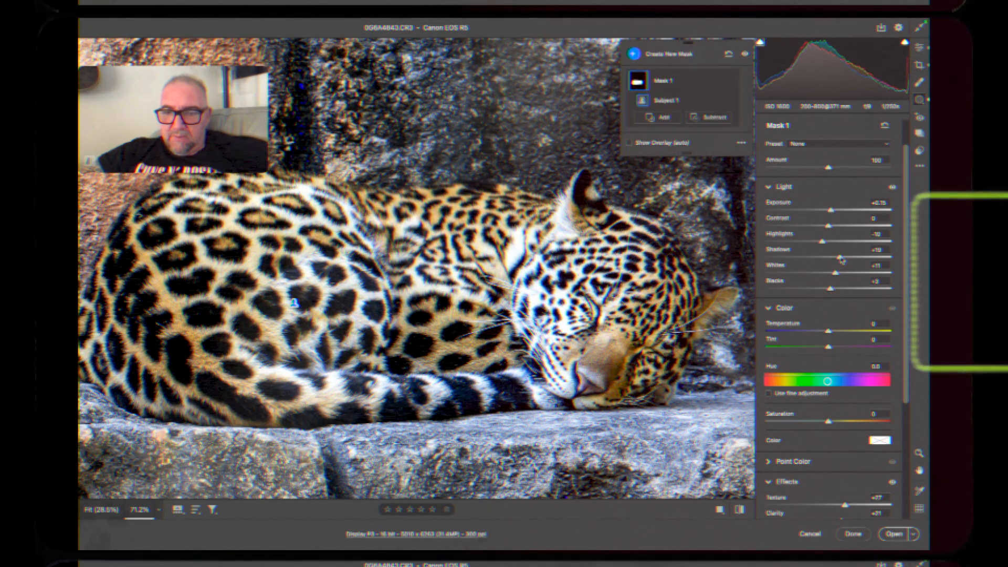
pyautogui.moveTo(841, 258); pyautogui.dragTo(844, 258)
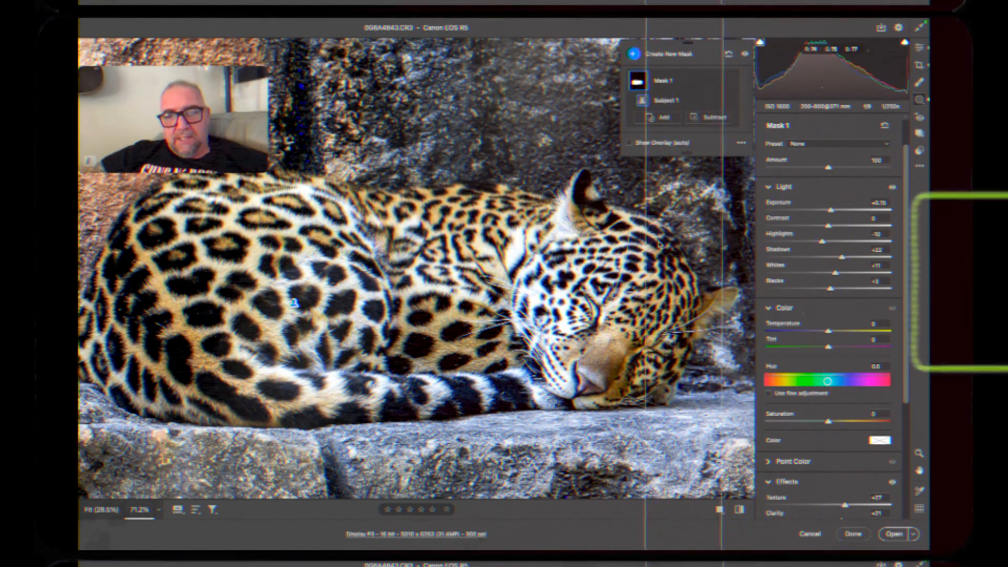
# Compare the full photo with the cat mask's adjustments turned off and on.
pyautogui.scroll(-5, 660, 245)
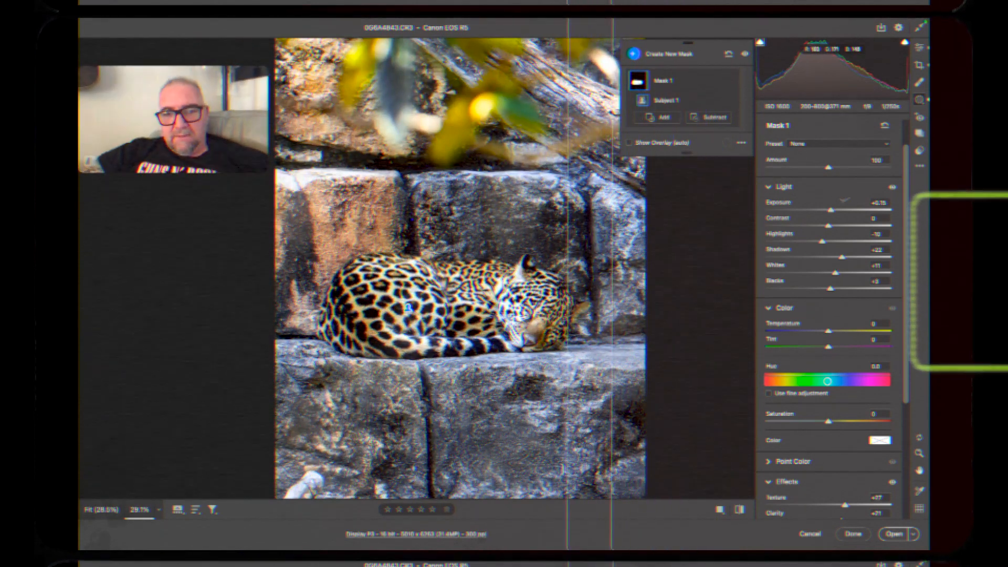
pyautogui.click(731, 80)
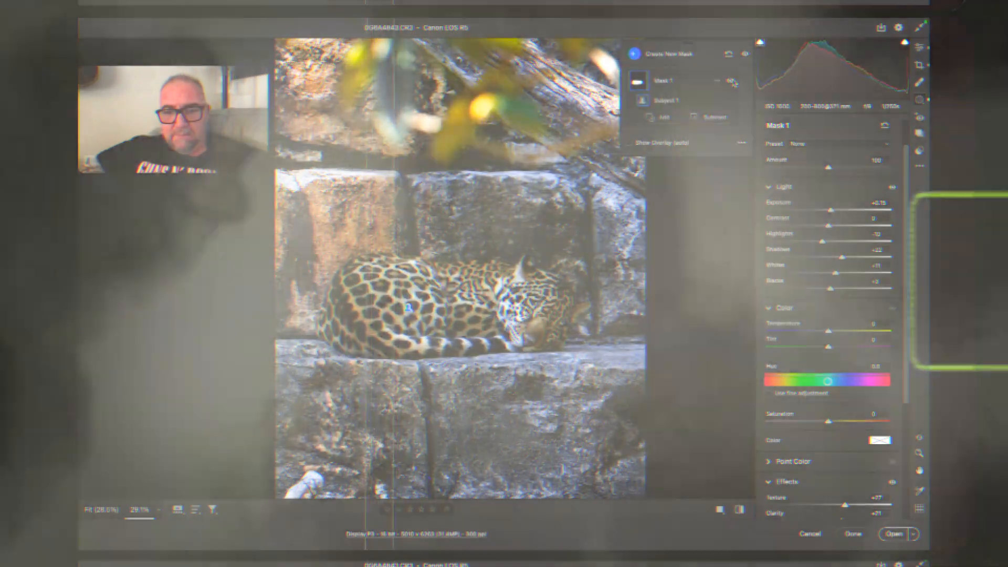
pyautogui.click(732, 80)
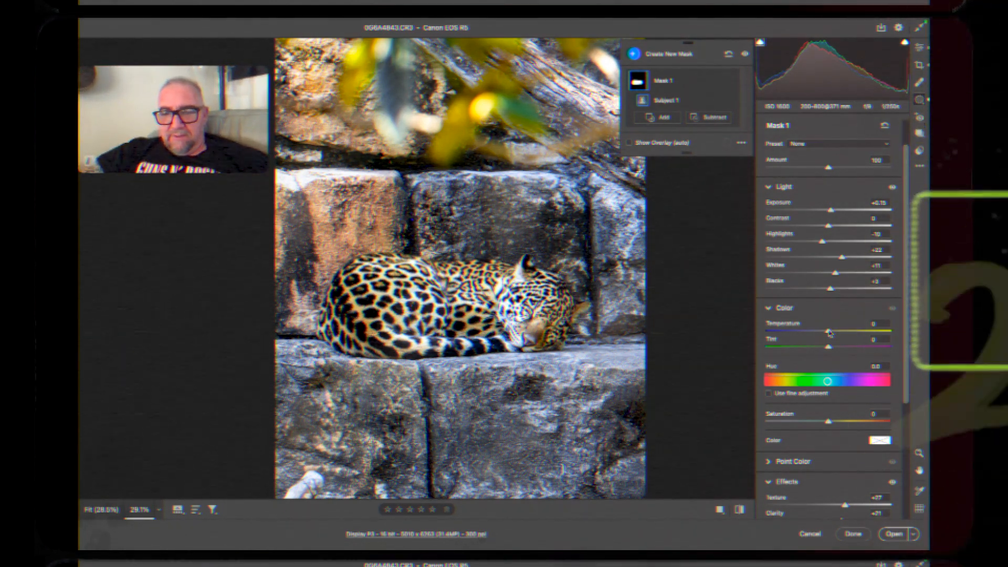
# Warm the cat mask's color with Temperature +12, Tint +4 and Saturation +6.
pyautogui.moveTo(829, 331)
pyautogui.mouseDown()
pyautogui.moveTo(837, 331)
pyautogui.moveTo(835, 350)
pyautogui.mouseUp()
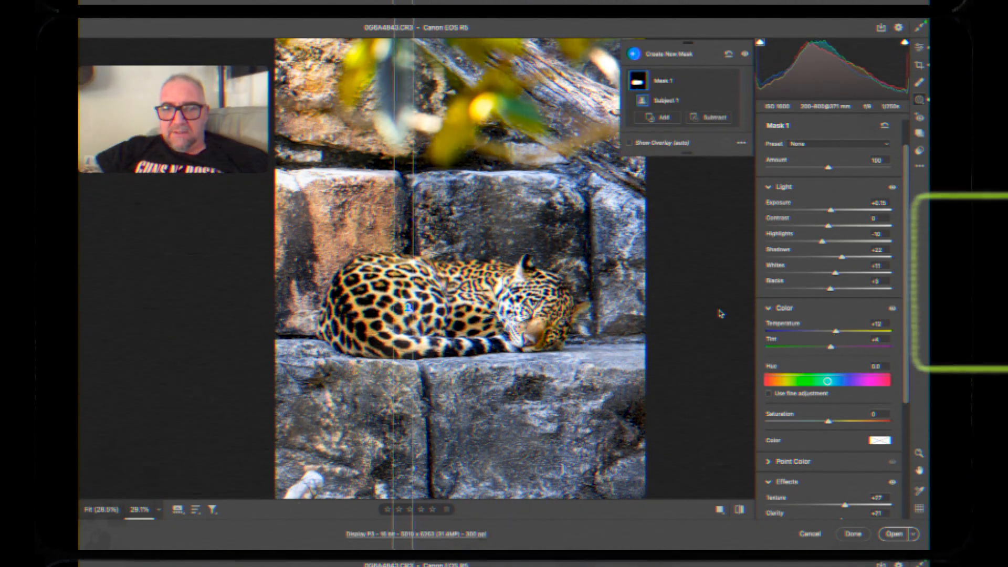
pyautogui.moveTo(832, 425); pyautogui.dragTo(835, 425)
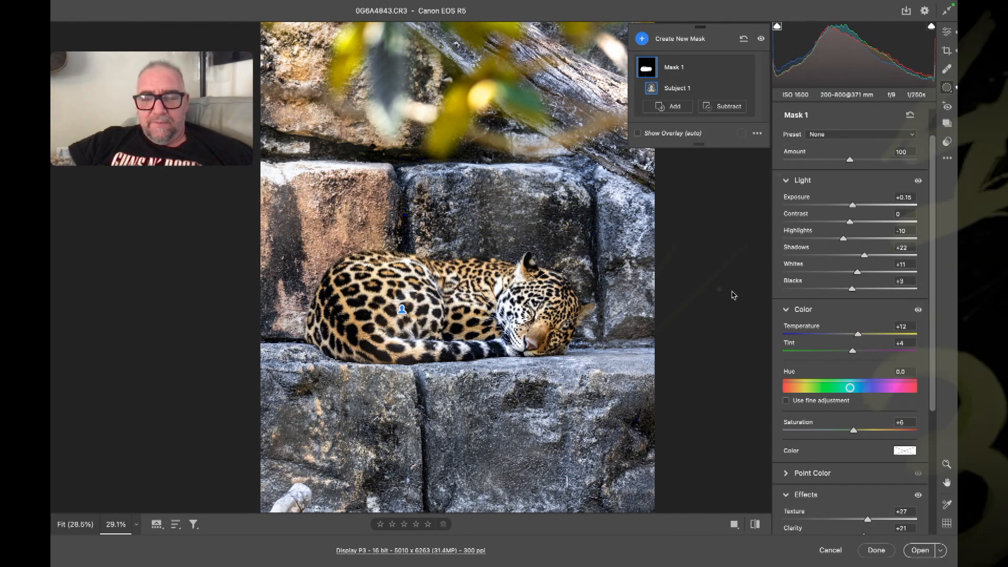
pyautogui.hscroll(2, 723, 285)
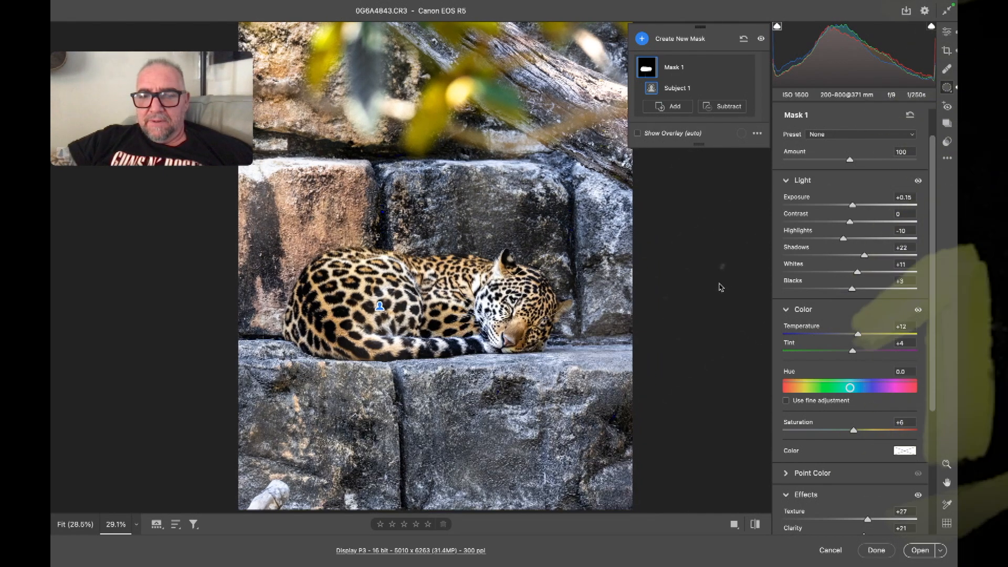
pyautogui.hscroll(-1, 721, 287)
pyautogui.scroll(1, 721, 287)
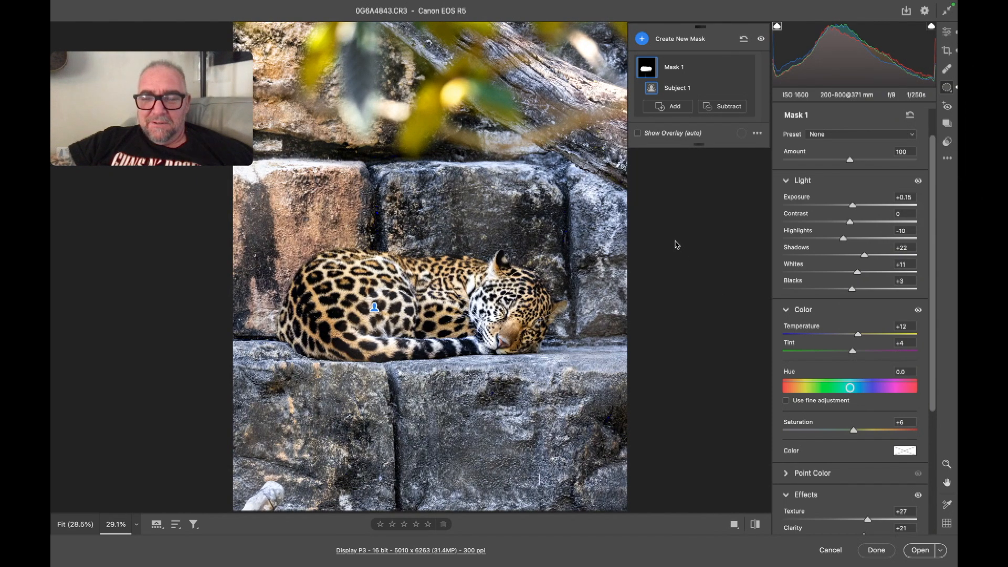
pyautogui.scroll(2, 551, 247)
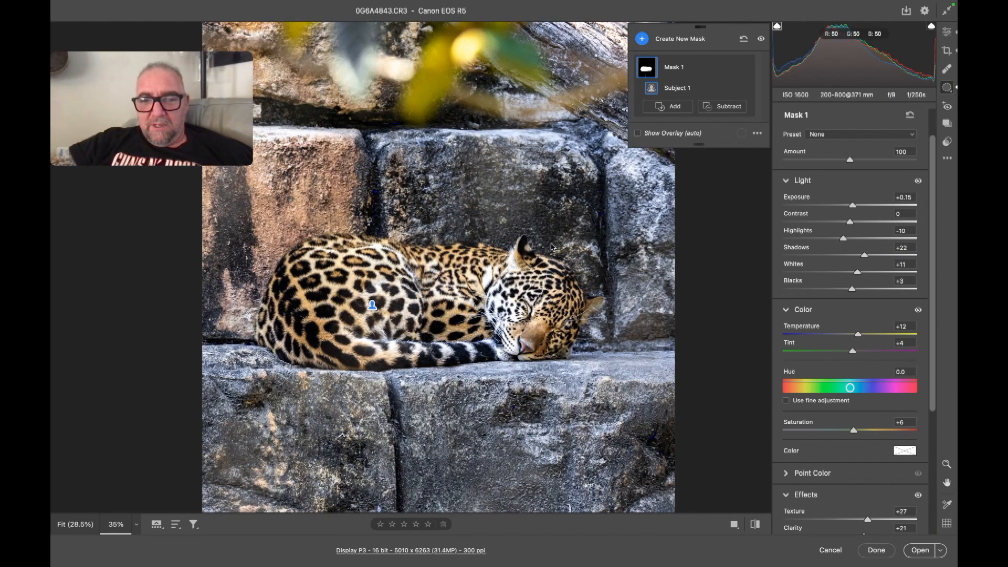
pyautogui.scroll(-2, 552, 247)
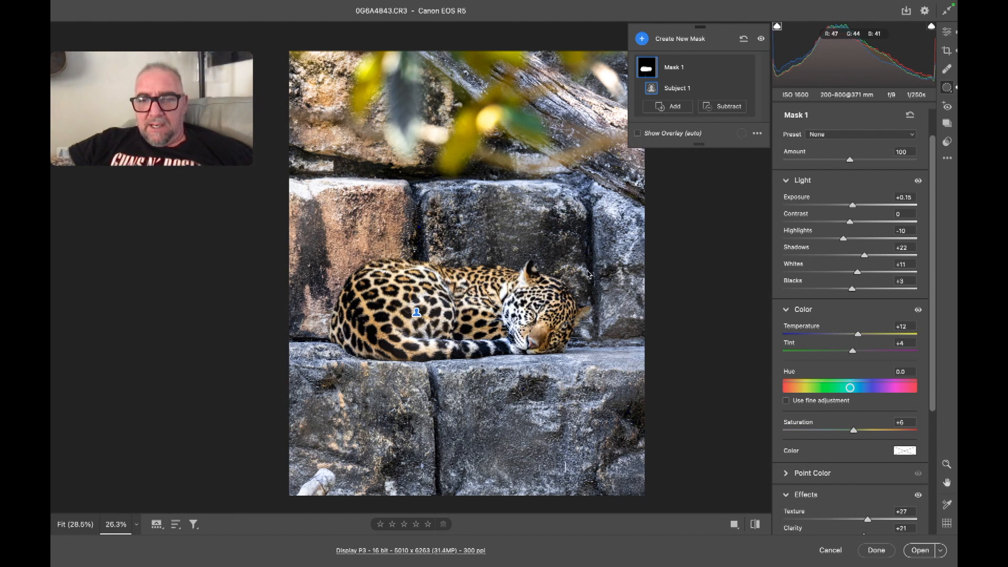
# Add a Background mask and set its Exposure to -0.10, Contrast to +20, Highlights to -46 and Blacks to -3.
pyautogui.click(644, 41)
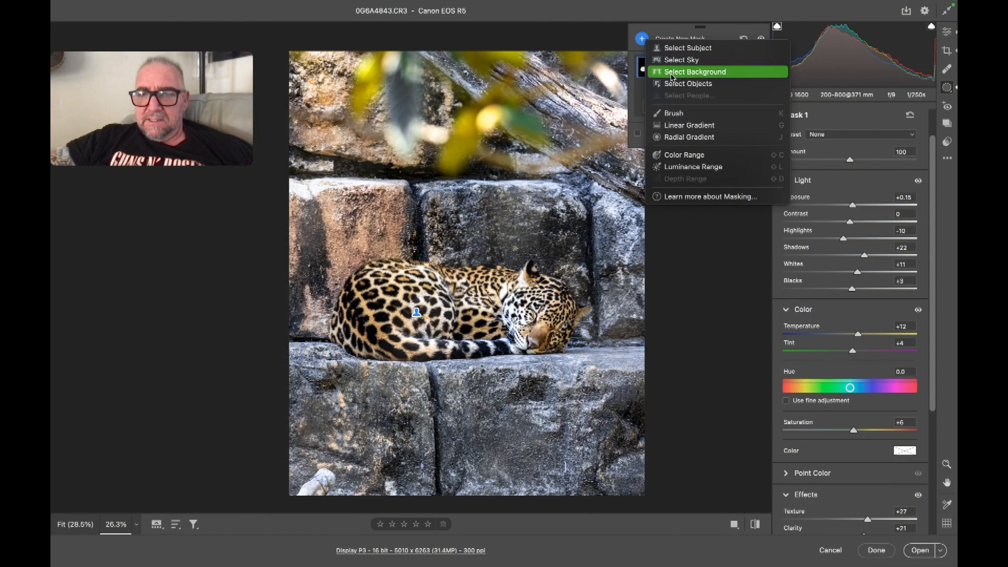
pyautogui.click(671, 76)
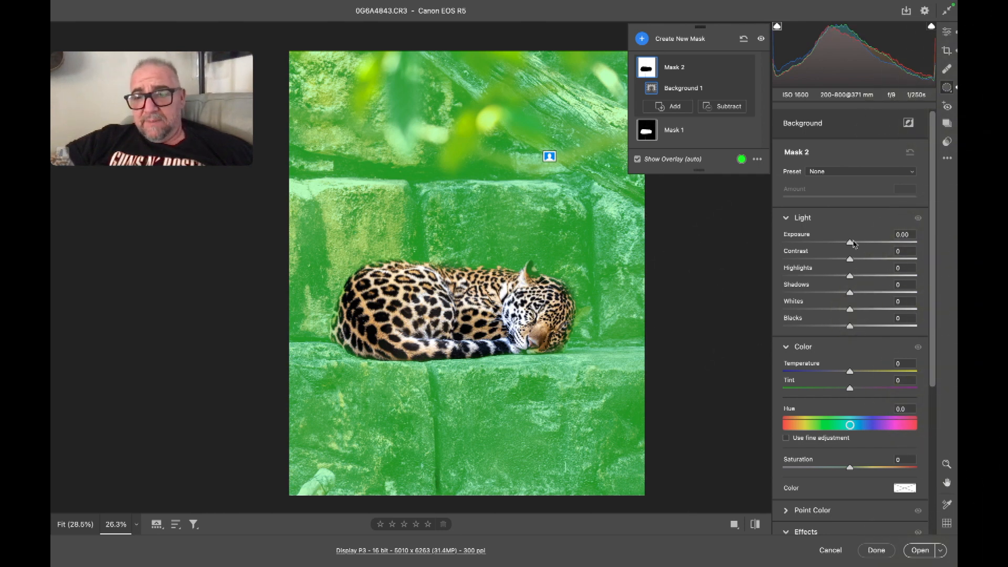
pyautogui.moveTo(851, 244); pyautogui.dragTo(849, 244)
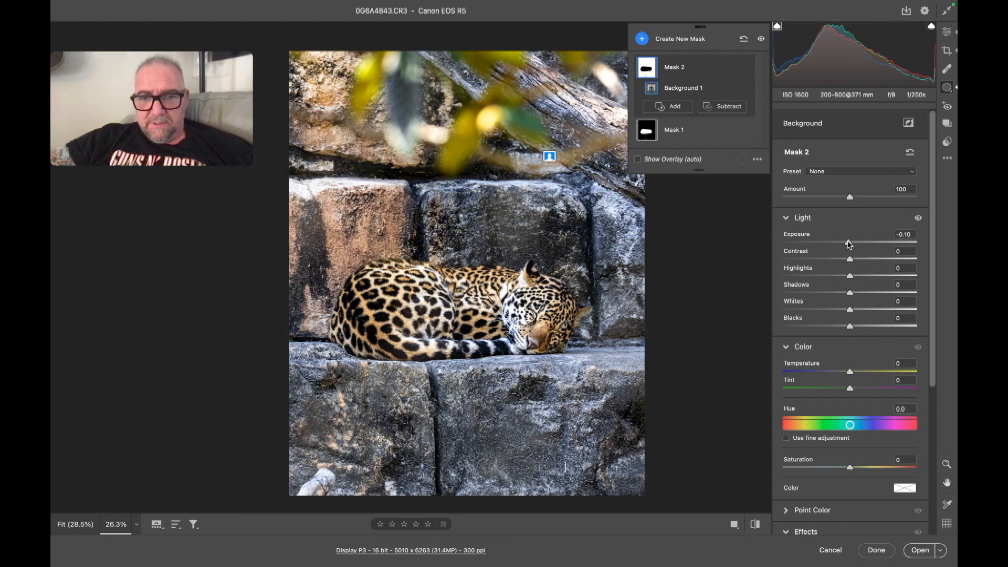
pyautogui.moveTo(853, 278); pyautogui.dragTo(864, 260)
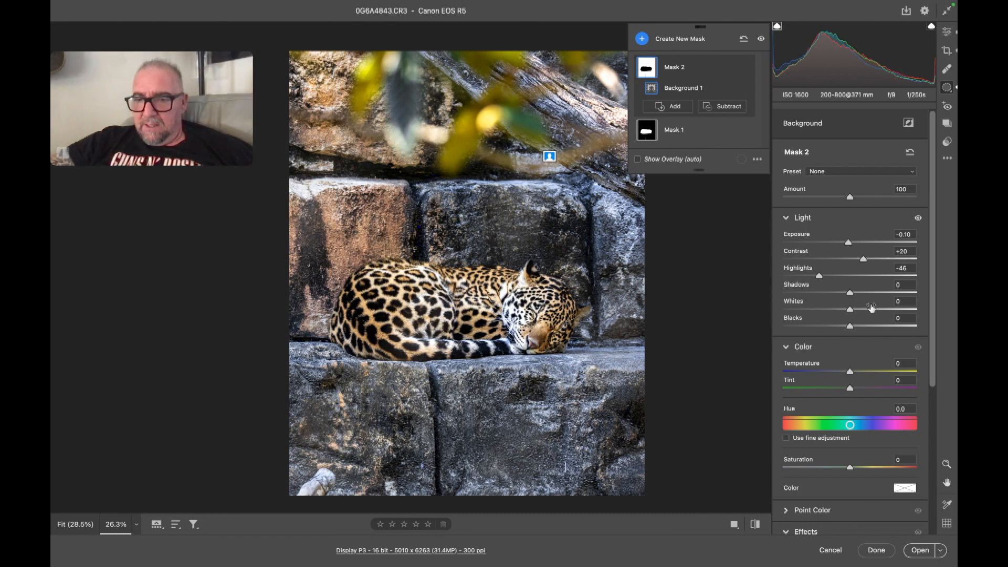
pyautogui.moveTo(851, 328)
pyautogui.mouseDown()
pyautogui.moveTo(871, 326)
pyautogui.moveTo(849, 326)
pyautogui.mouseUp()
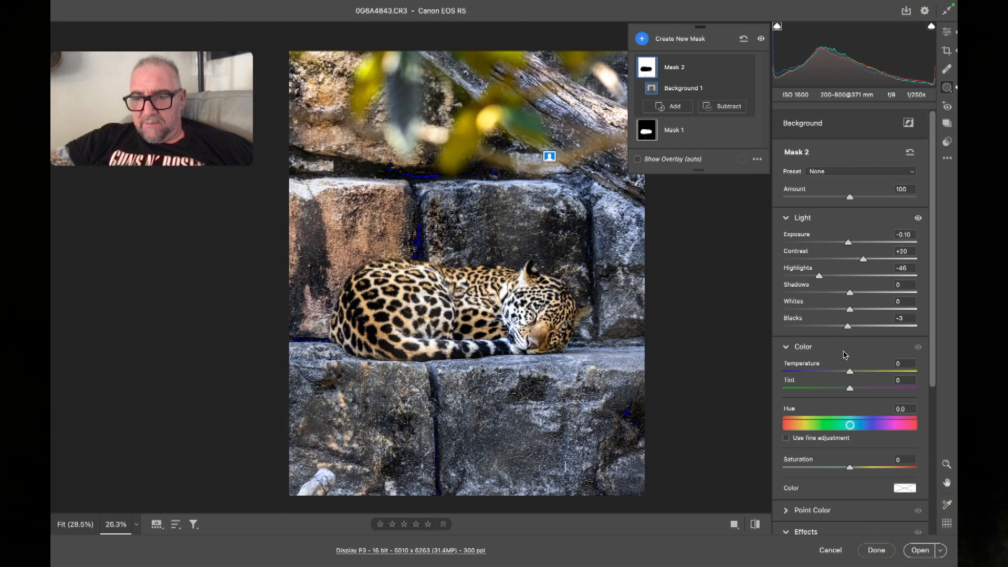
# Set the Background mask's Shadows to +12, Blacks to -8 and Temperature to -10, and reset its Saturation to 0.
pyautogui.moveTo(851, 293); pyautogui.dragTo(857, 293)
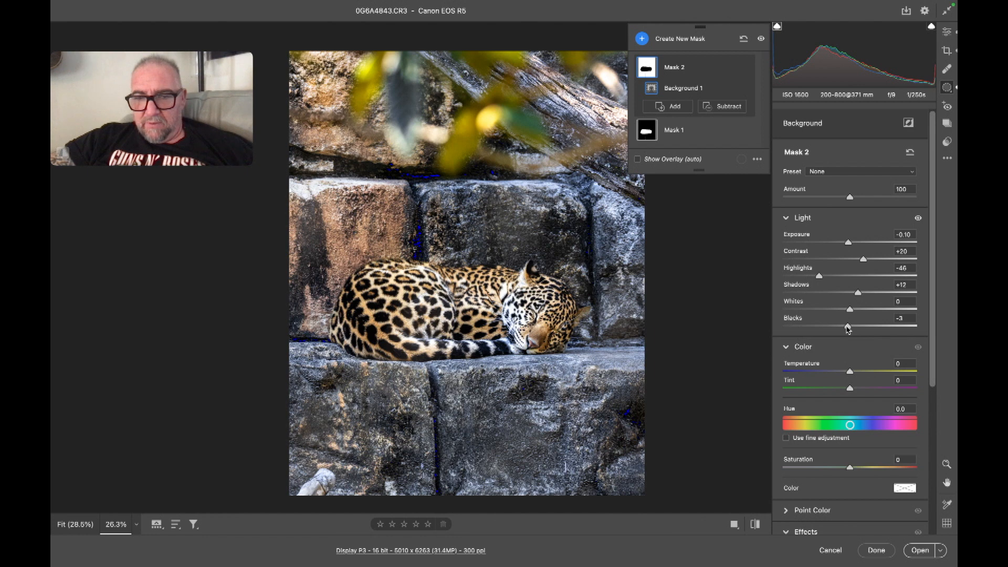
pyautogui.moveTo(848, 326); pyautogui.dragTo(845, 326)
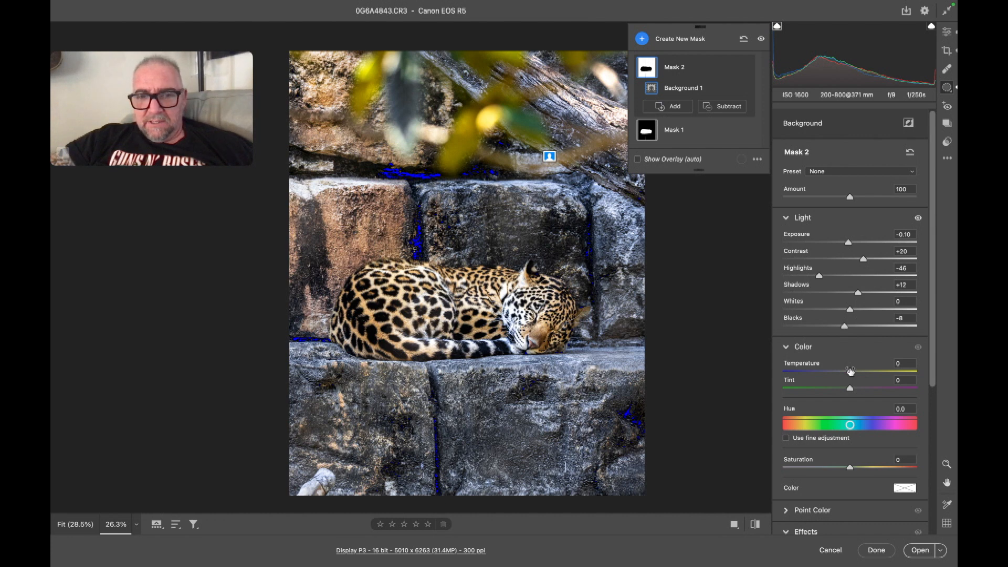
pyautogui.moveTo(851, 373); pyautogui.dragTo(843, 372)
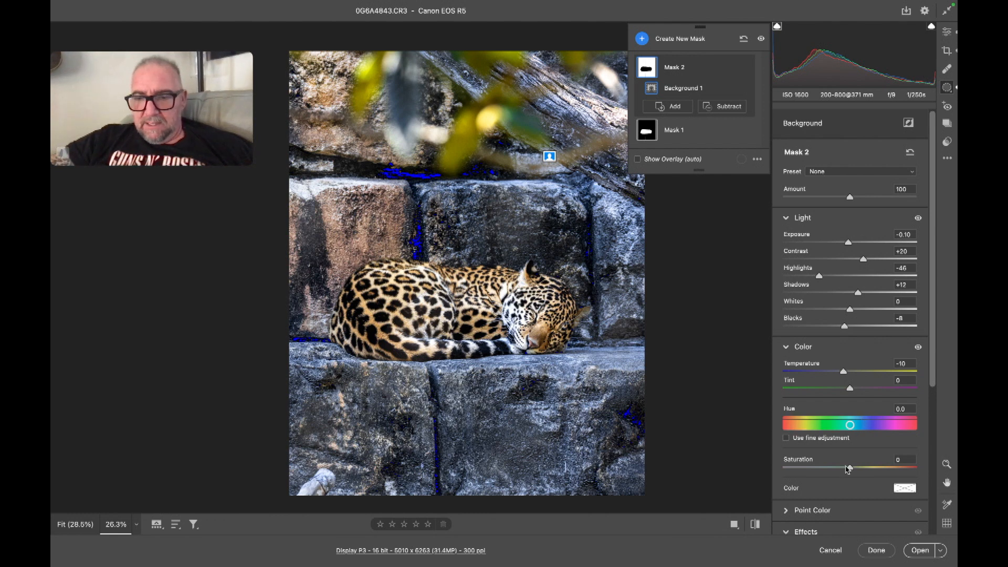
pyautogui.moveTo(849, 469); pyautogui.dragTo(833, 471)
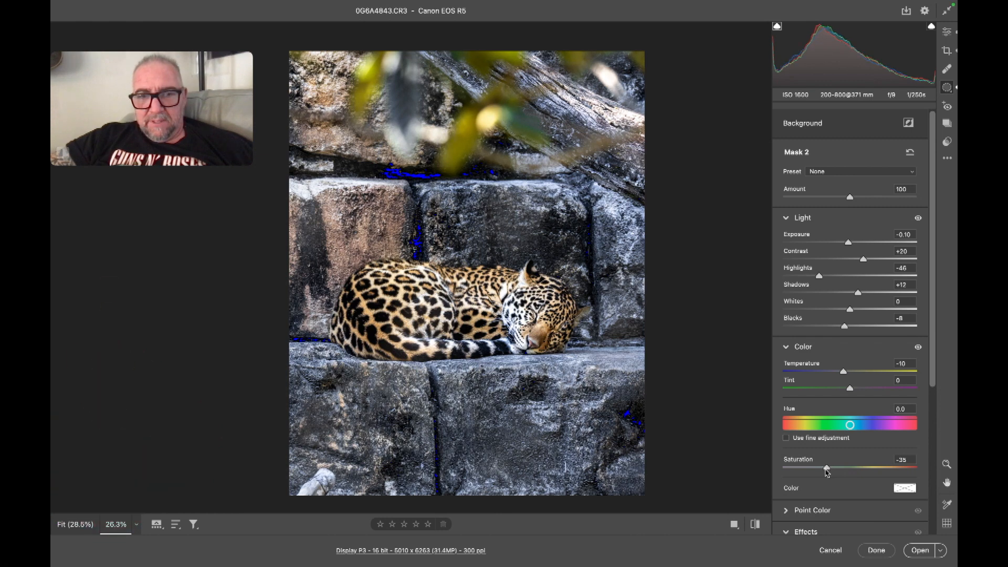
pyautogui.doubleClick(852, 469)
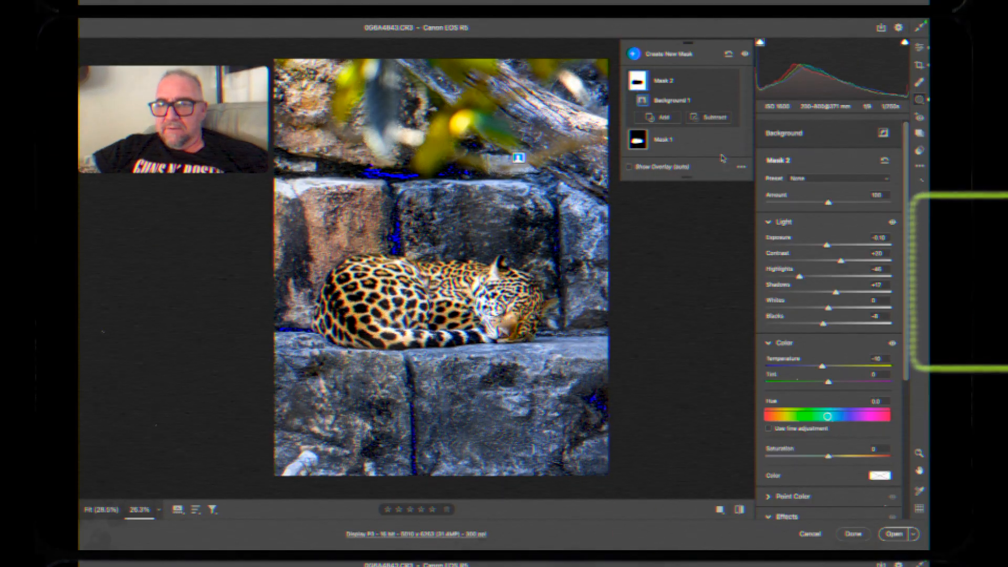
# Add a radial gradient mask shaped as a diagonal ellipse from the photo's upper-left area across the cat, and invert it.
pyautogui.click(637, 55)
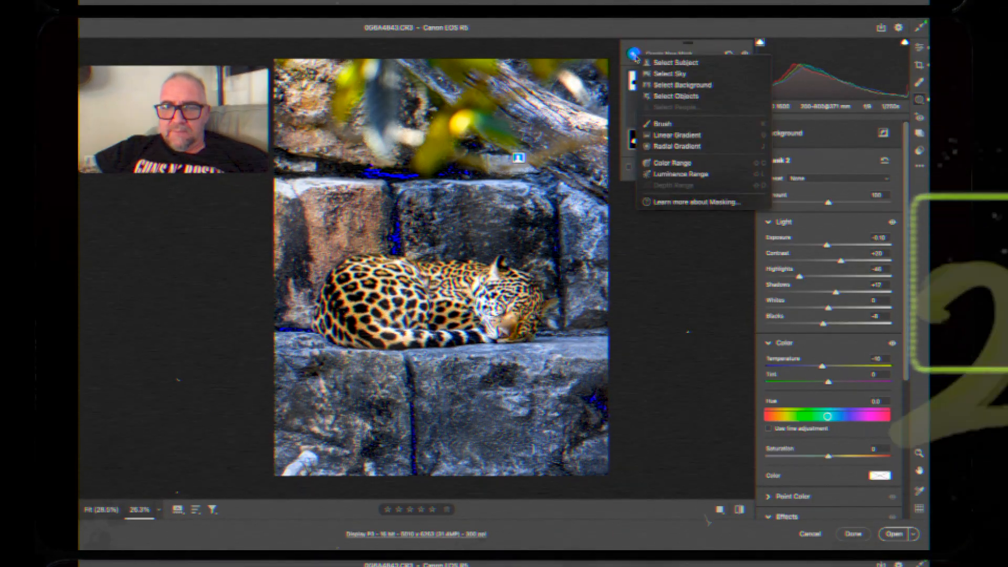
pyautogui.click(681, 146)
pyautogui.moveTo(359, 125)
pyautogui.mouseDown()
pyautogui.moveTo(494, 256)
pyautogui.moveTo(498, 361)
pyautogui.moveTo(462, 368)
pyautogui.mouseUp()
pyautogui.moveTo(355, 478); pyautogui.dragTo(535, 450)
pyautogui.moveTo(460, 120); pyautogui.dragTo(451, 133)
pyautogui.moveTo(541, 440); pyautogui.dragTo(569, 420)
pyautogui.moveTo(410, 120); pyautogui.dragTo(413, 120)
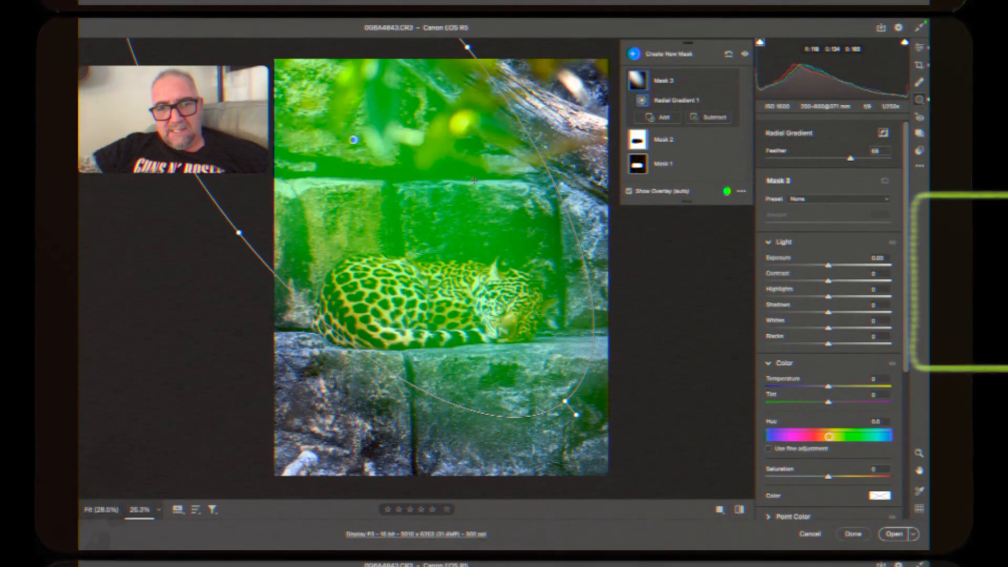
pyautogui.press("'")
pyautogui.moveTo(443, 178); pyautogui.dragTo(453, 199)
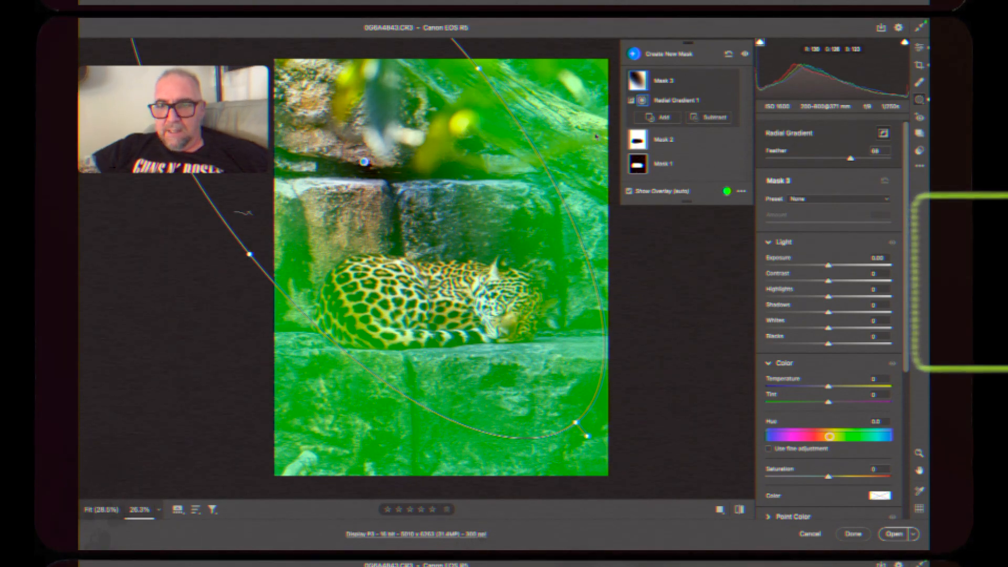
# Set the inverted radial gradient's Feather to 45 and its Exposure to -0.40.
pyautogui.moveTo(851, 158); pyautogui.dragTo(824, 173)
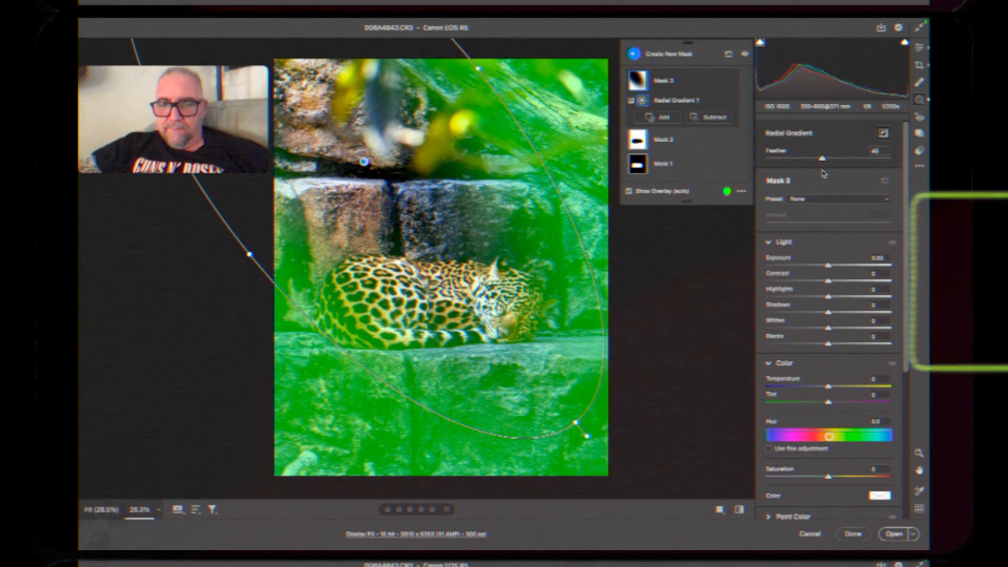
pyautogui.moveTo(830, 266); pyautogui.dragTo(826, 268)
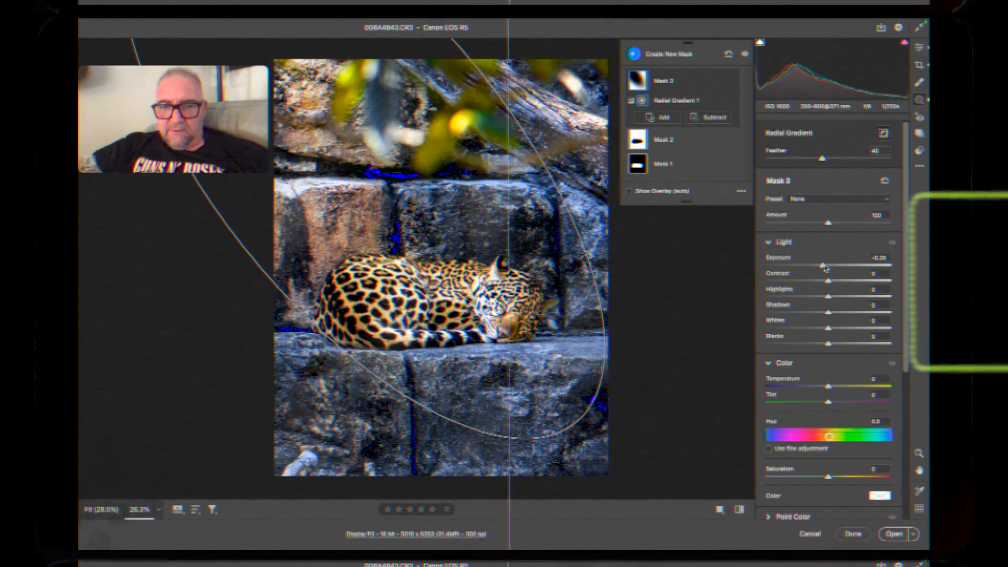
pyautogui.moveTo(826, 268); pyautogui.dragTo(825, 269)
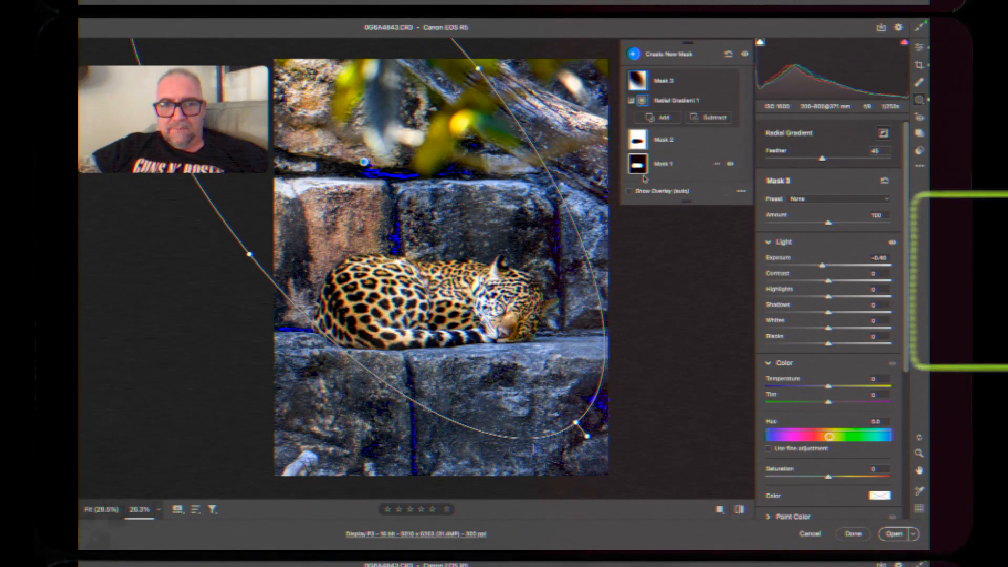
# Add another radial gradient mask over the photo's upper-left area and set its Temperature to +20.
pyautogui.click(635, 57)
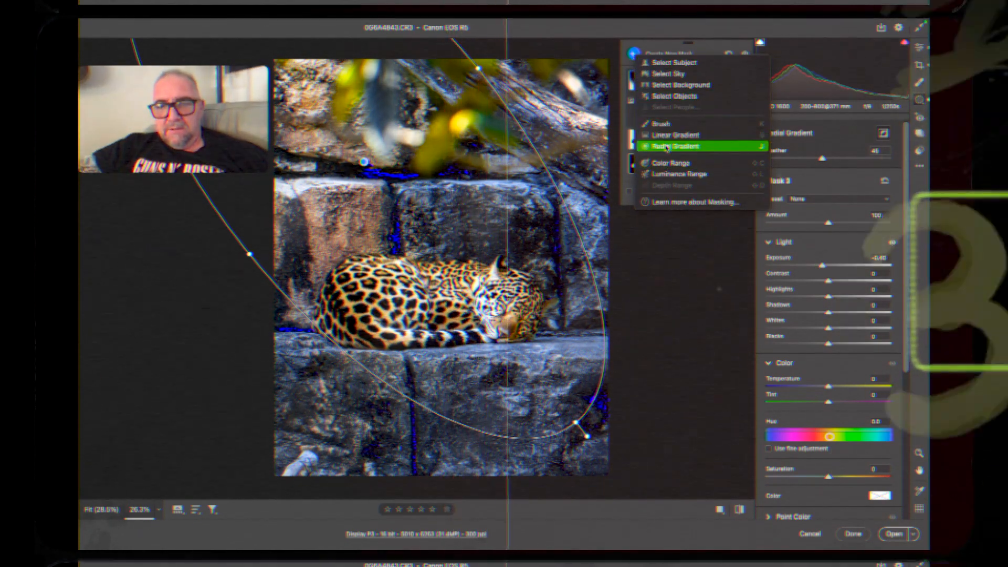
pyautogui.click(675, 146)
pyautogui.moveTo(326, 170); pyautogui.dragTo(441, 242)
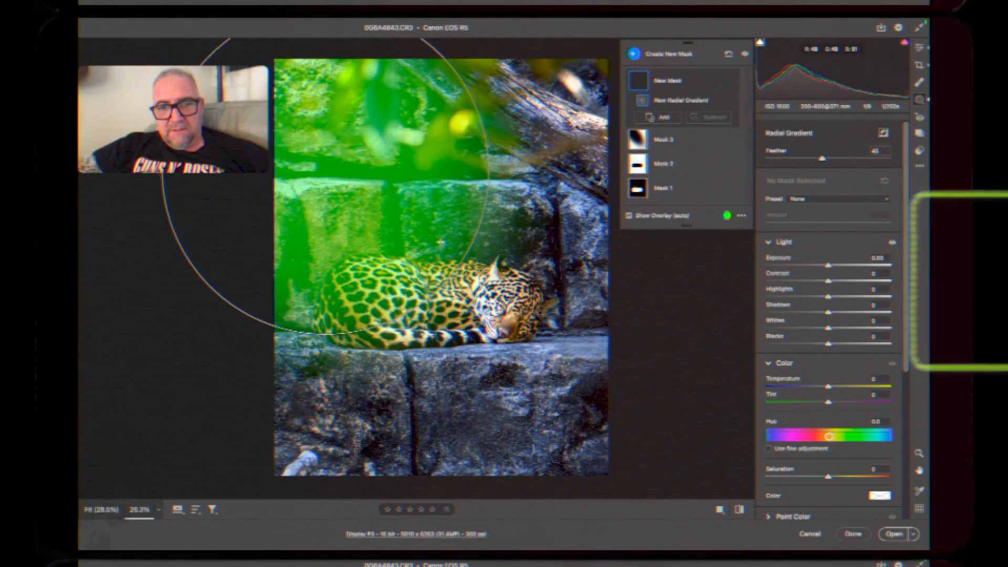
pyautogui.moveTo(383, 223); pyautogui.dragTo(392, 215)
pyautogui.moveTo(831, 390); pyautogui.dragTo(838, 388)
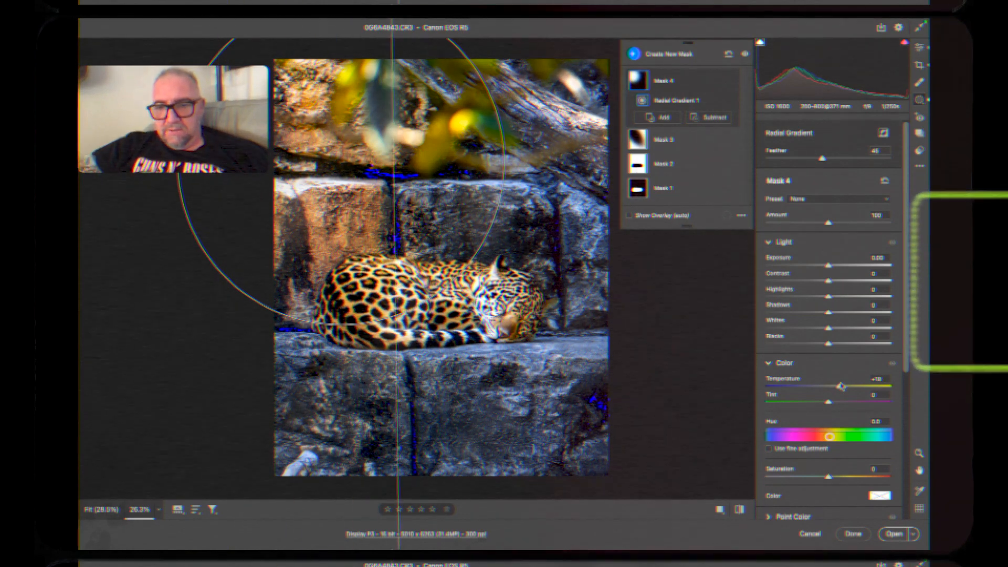
pyautogui.moveTo(841, 387); pyautogui.dragTo(842, 386)
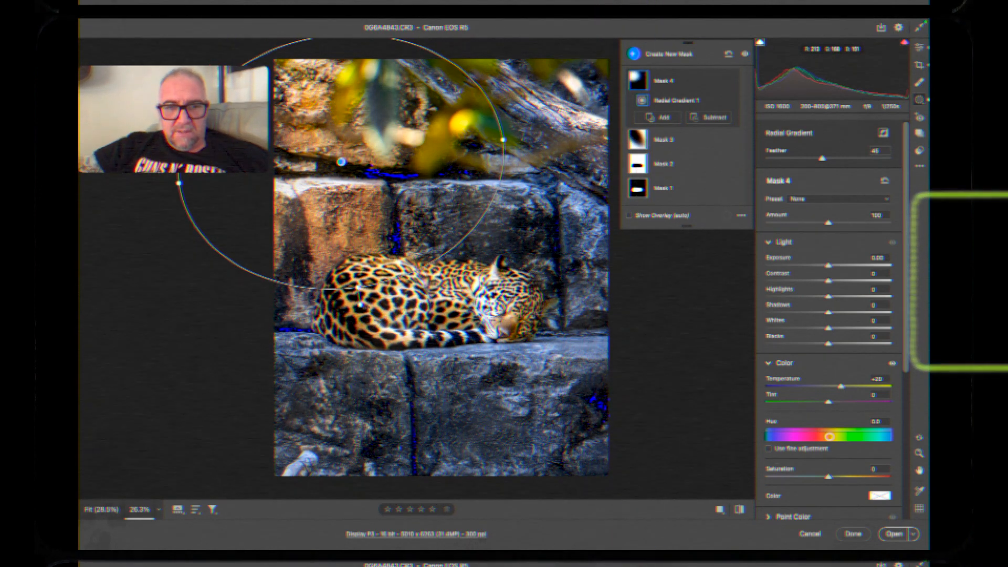
# Reshape and rotate the warm radial gradient into a diagonal ellipse reaching from the upper-left stones to the cat.
pyautogui.moveTo(362, 299); pyautogui.dragTo(206, 283)
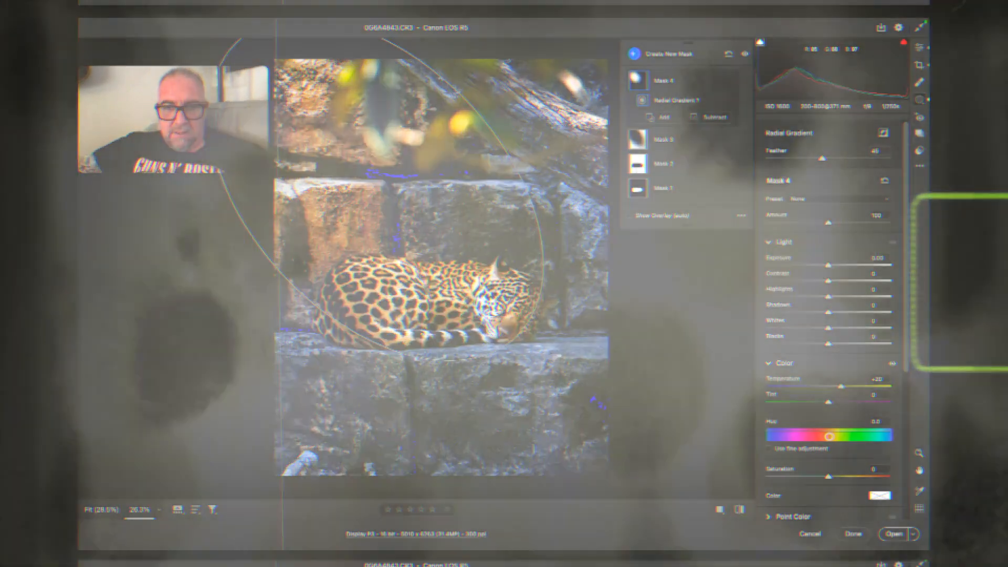
pyautogui.moveTo(491, 305); pyautogui.dragTo(500, 318)
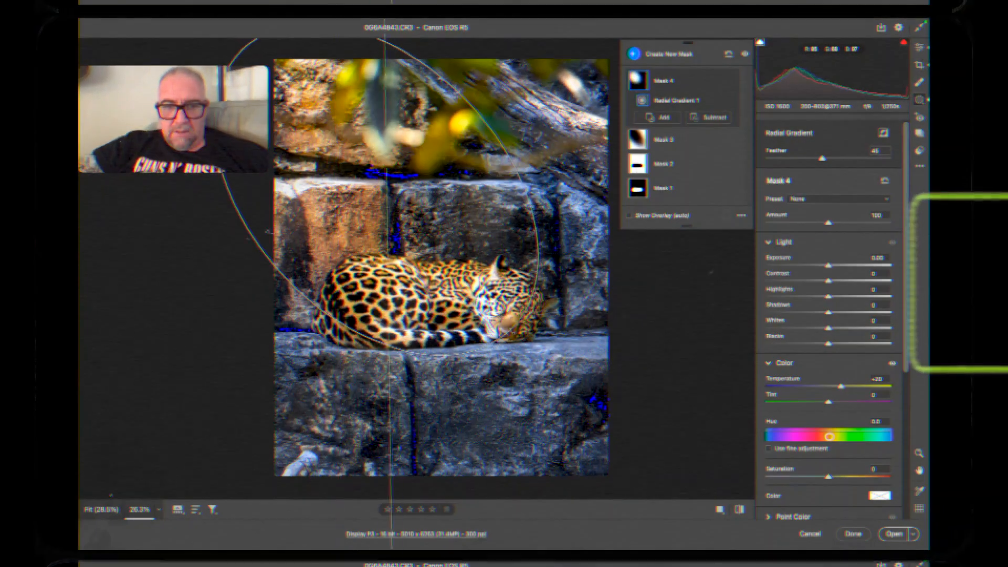
pyautogui.moveTo(277, 284); pyautogui.dragTo(281, 279)
pyautogui.moveTo(364, 183); pyautogui.dragTo(361, 180)
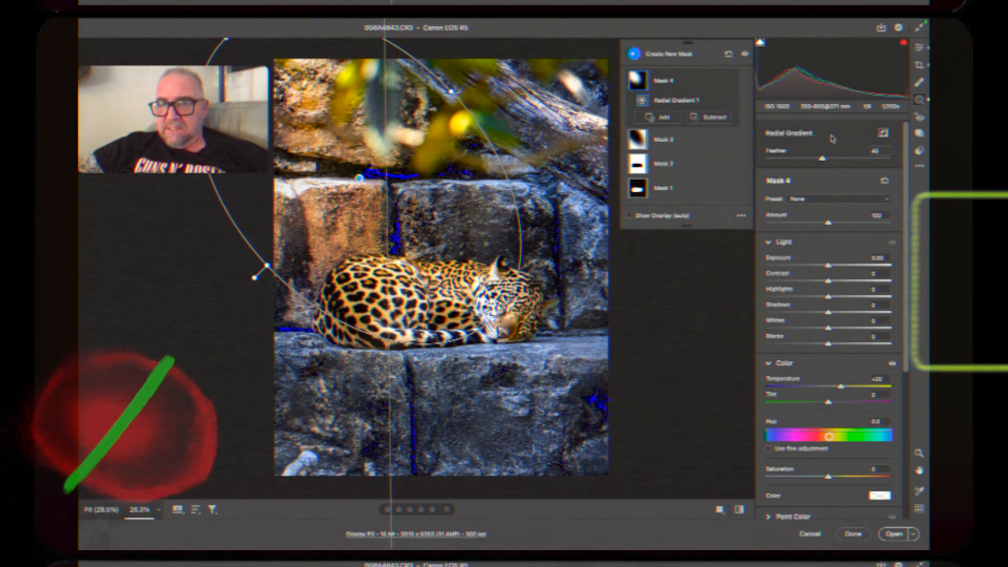
# Soften the warm radial gradient mask with Texture -18, Clarity -23 and Dehaze -29.
pyautogui.click(920, 48)
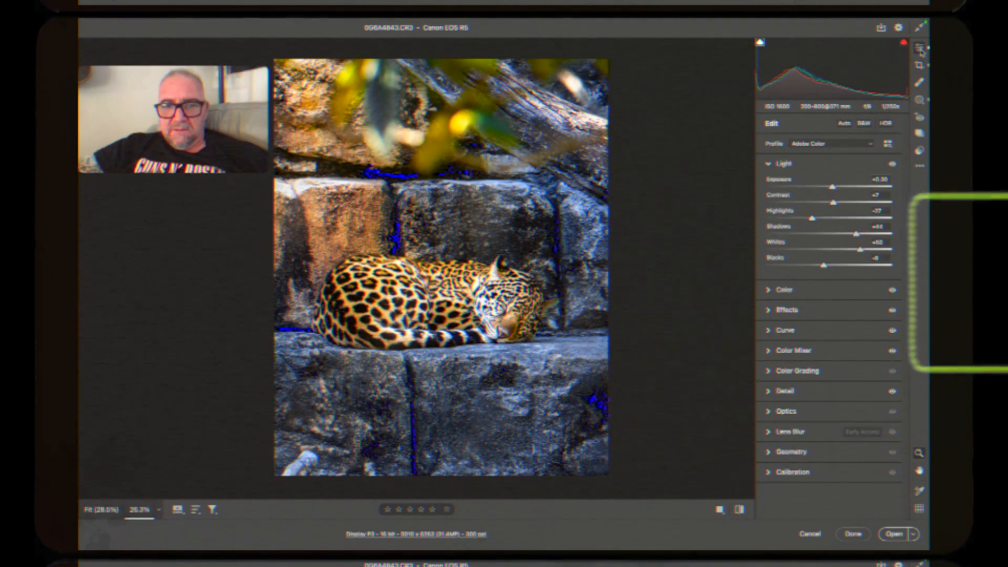
pyautogui.click(921, 102)
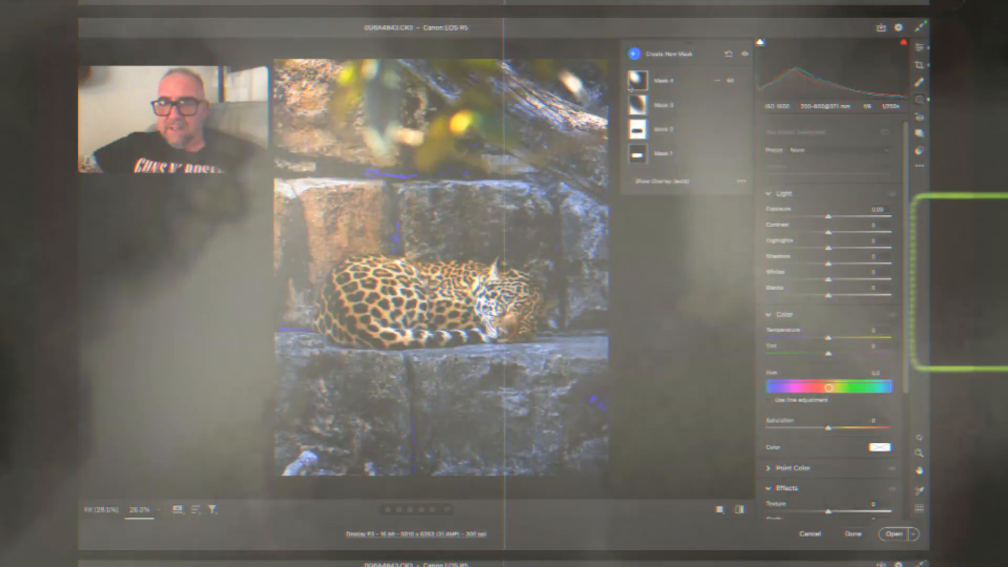
pyautogui.scroll(-5, 847, 407)
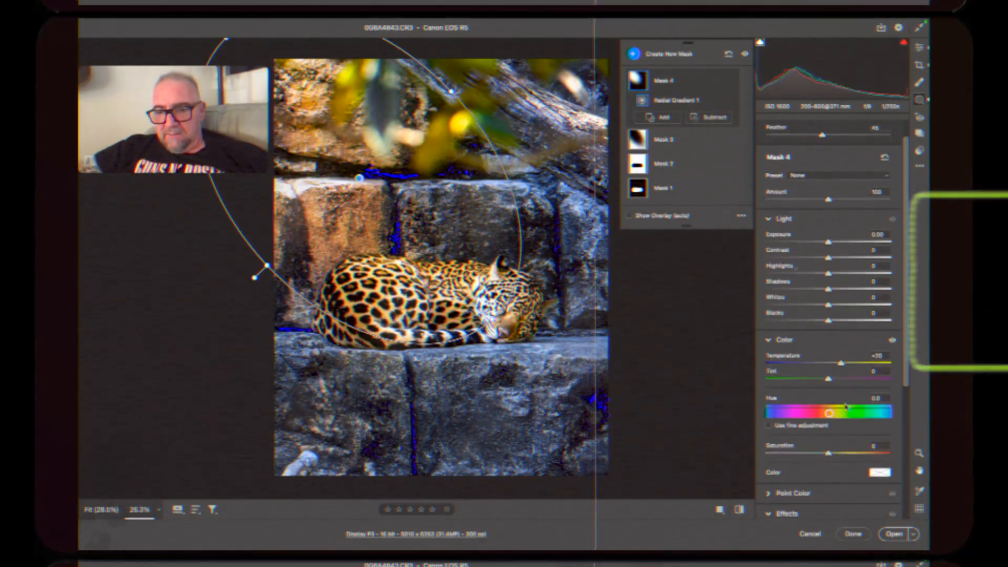
pyautogui.scroll(-1, 846, 407)
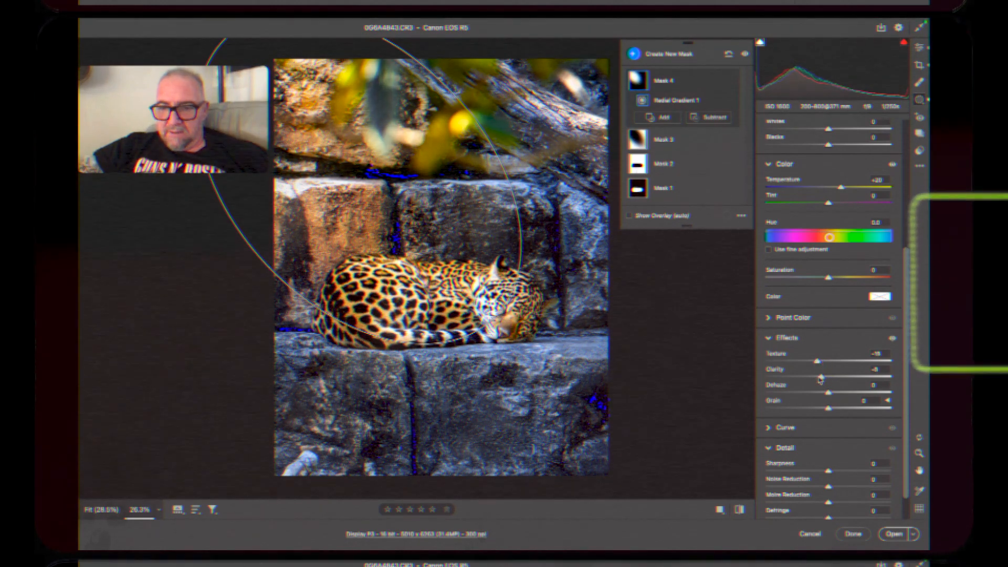
pyautogui.moveTo(829, 393); pyautogui.dragTo(811, 395)
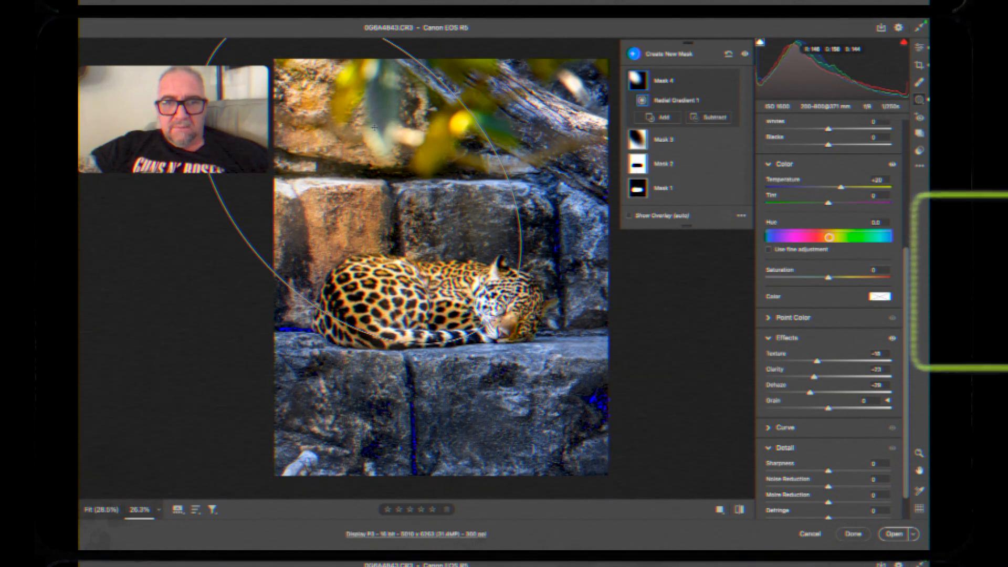
# Move the warm radial gradient farther toward the photo's upper-left corner and slightly adjust its ellipse.
pyautogui.moveTo(359, 178); pyautogui.dragTo(352, 165)
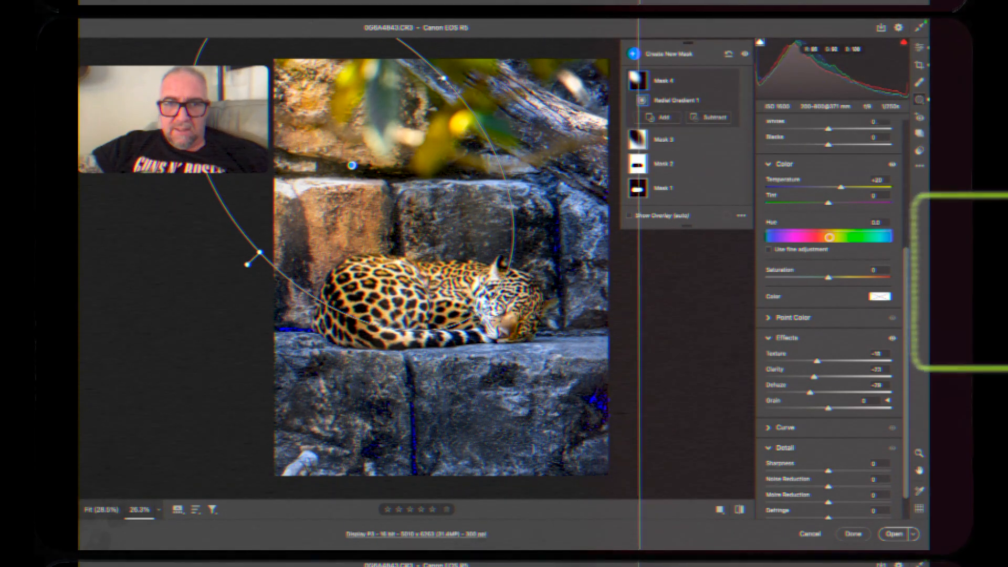
pyautogui.moveTo(444, 79); pyautogui.dragTo(436, 73)
pyautogui.moveTo(352, 166); pyautogui.dragTo(341, 150)
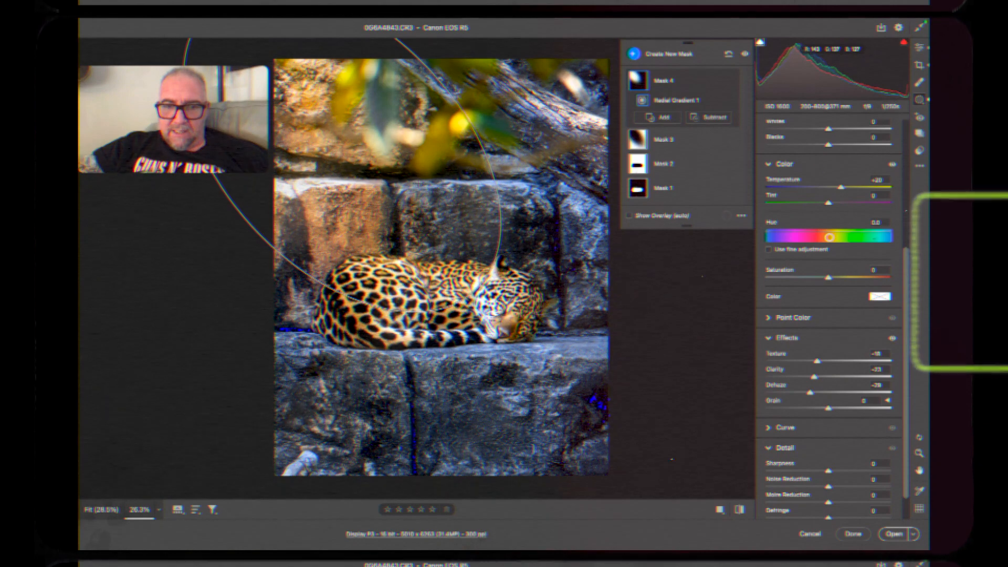
# Set the warm radial gradient mask's Saturation to +4, Temperature to +26 and Dehaze to -30.
pyautogui.scroll(5, 505, 321)
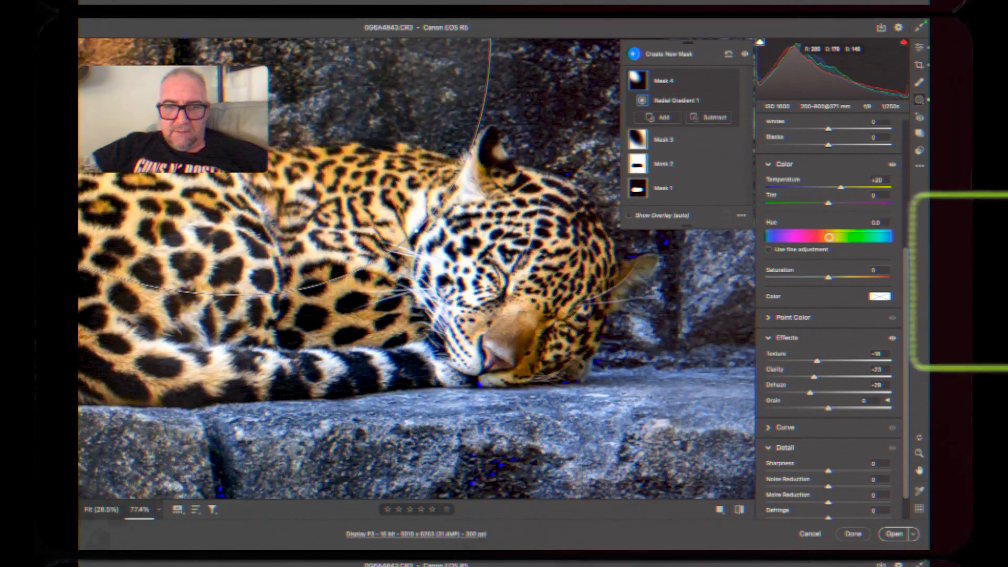
pyautogui.hscroll(-3, 505, 321)
pyautogui.hscroll(-4, 415, 262)
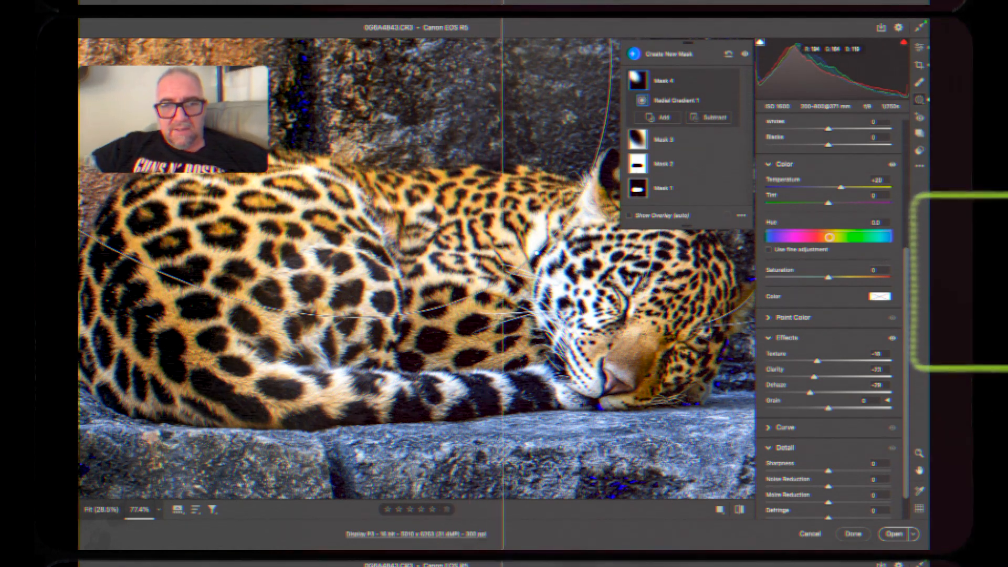
pyautogui.scroll(-10, 480, 327)
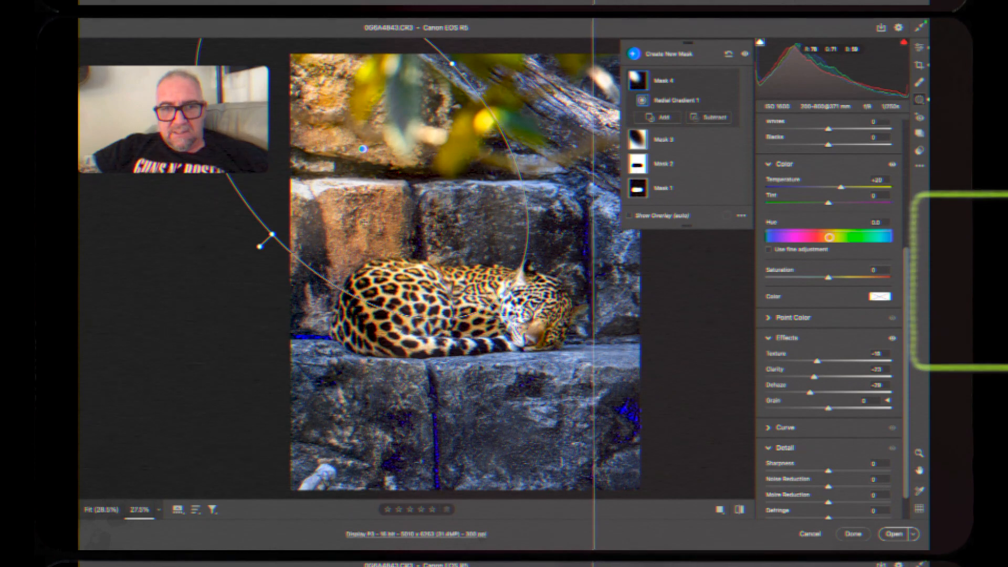
pyautogui.moveTo(368, 158); pyautogui.dragTo(367, 159)
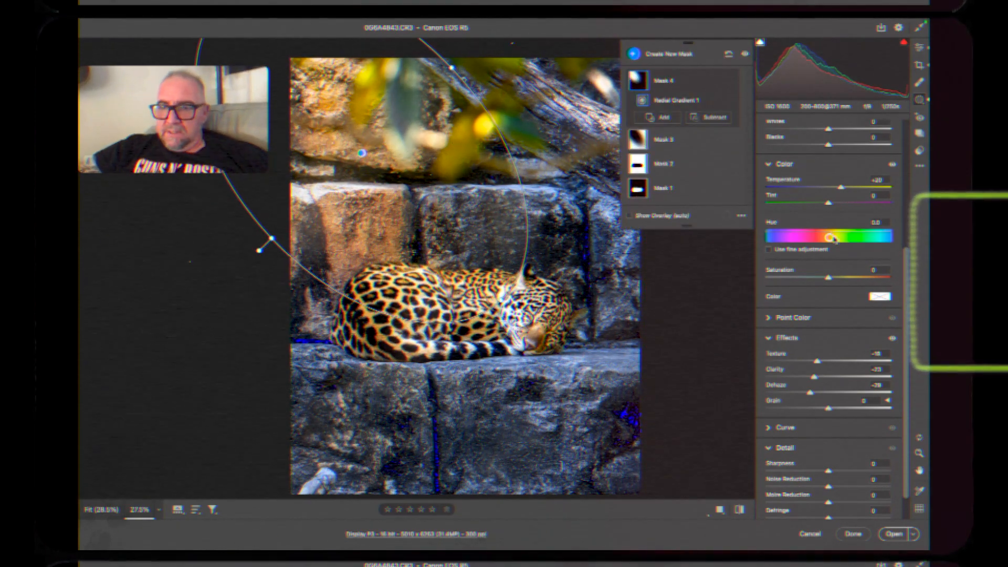
pyautogui.moveTo(831, 279); pyautogui.dragTo(833, 280)
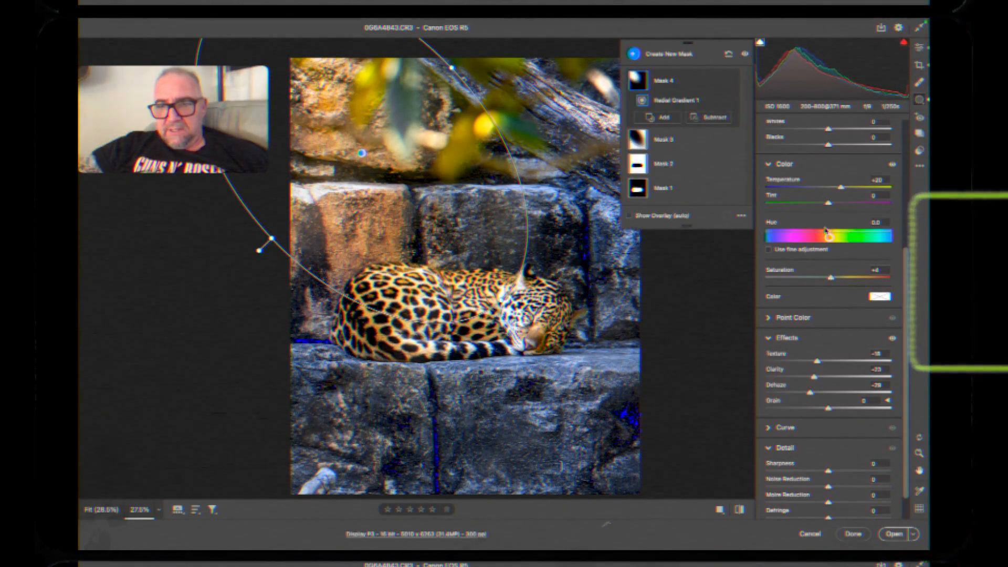
pyautogui.scroll(1, 827, 226)
pyautogui.moveTo(842, 200); pyautogui.dragTo(845, 200)
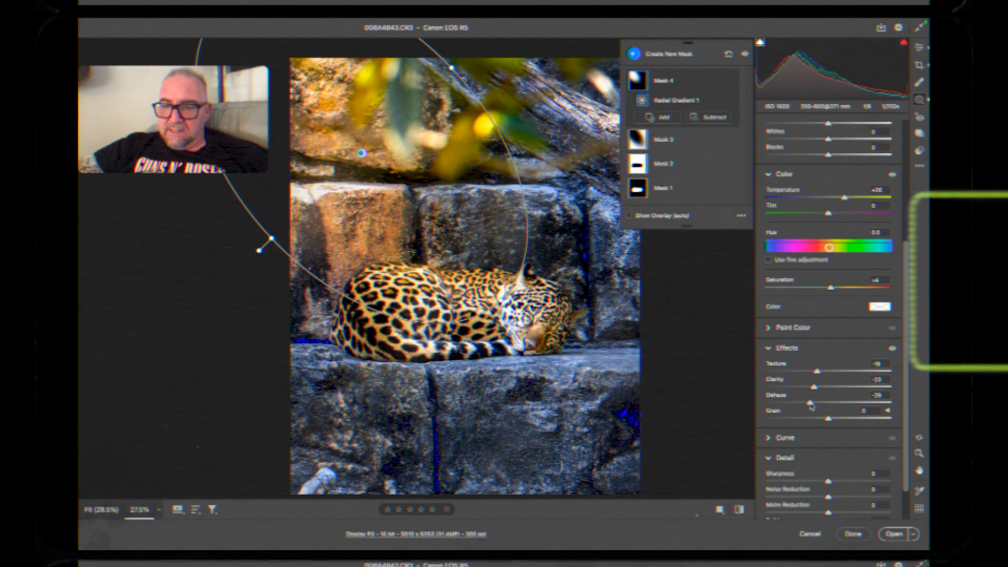
pyautogui.moveTo(812, 405); pyautogui.dragTo(809, 404)
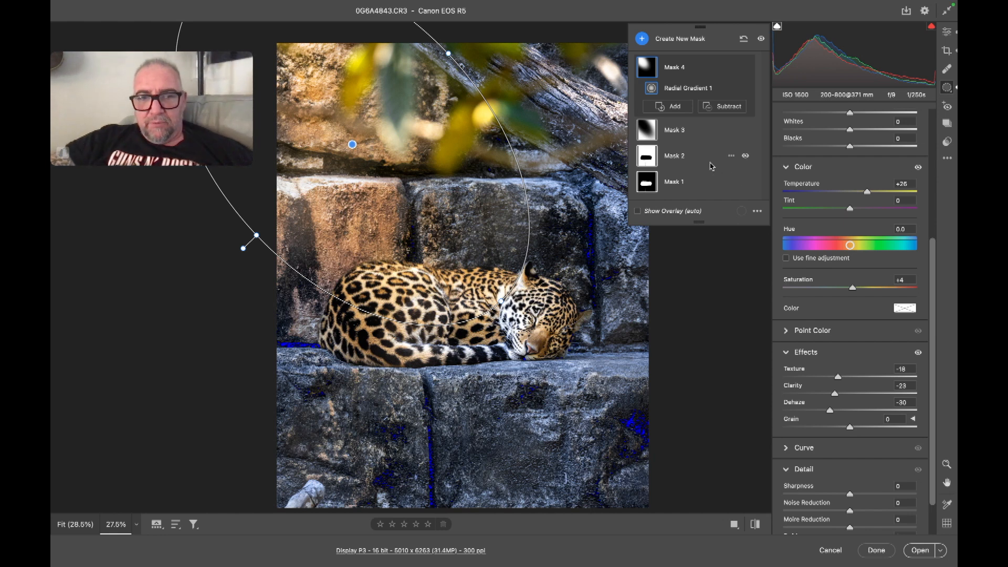
# Add a linear gradient mask rising from the photo's bottom edge to just below the ledge the cat lies on.
pyautogui.click(643, 42)
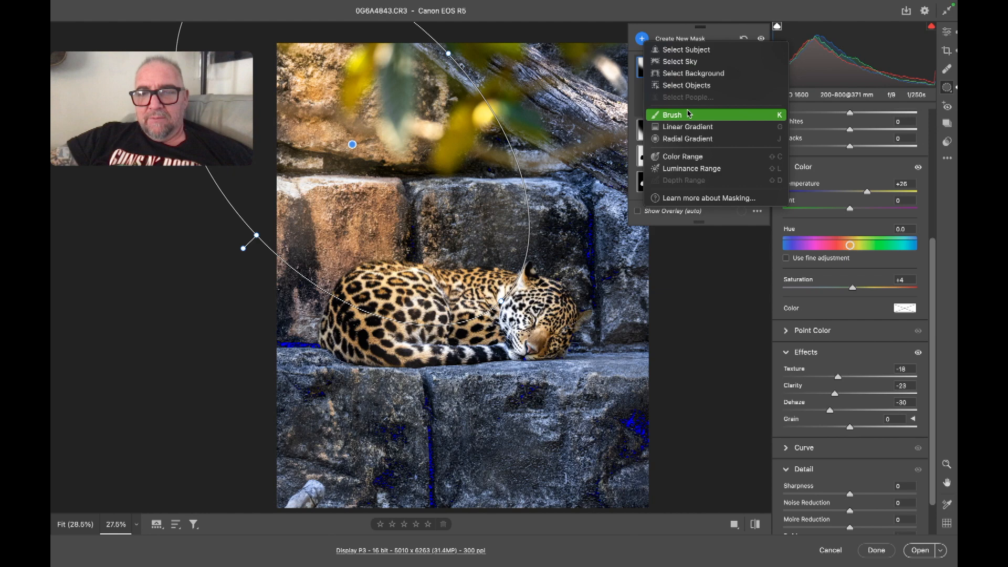
pyautogui.click(685, 126)
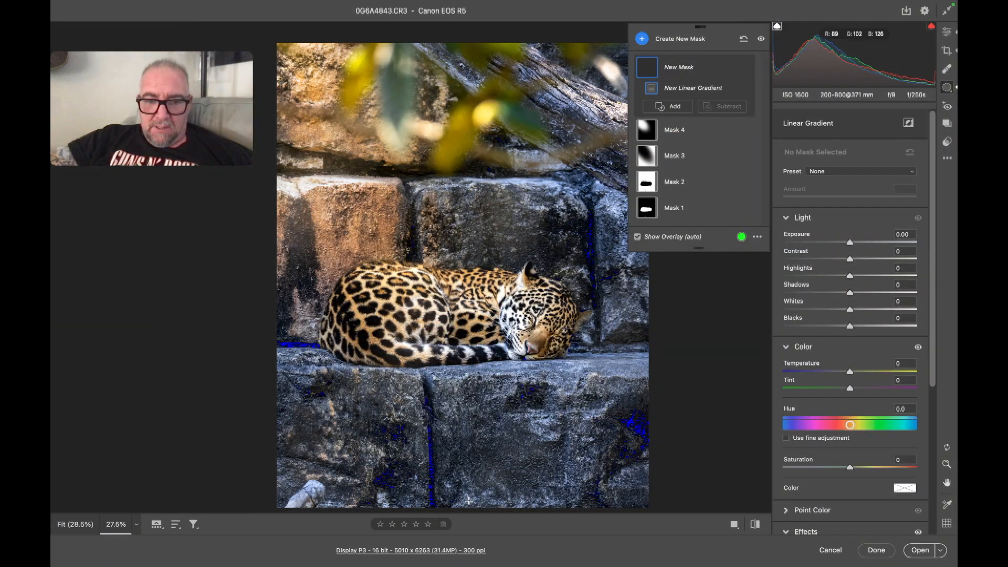
pyautogui.moveTo(469, 501); pyautogui.dragTo(461, 388)
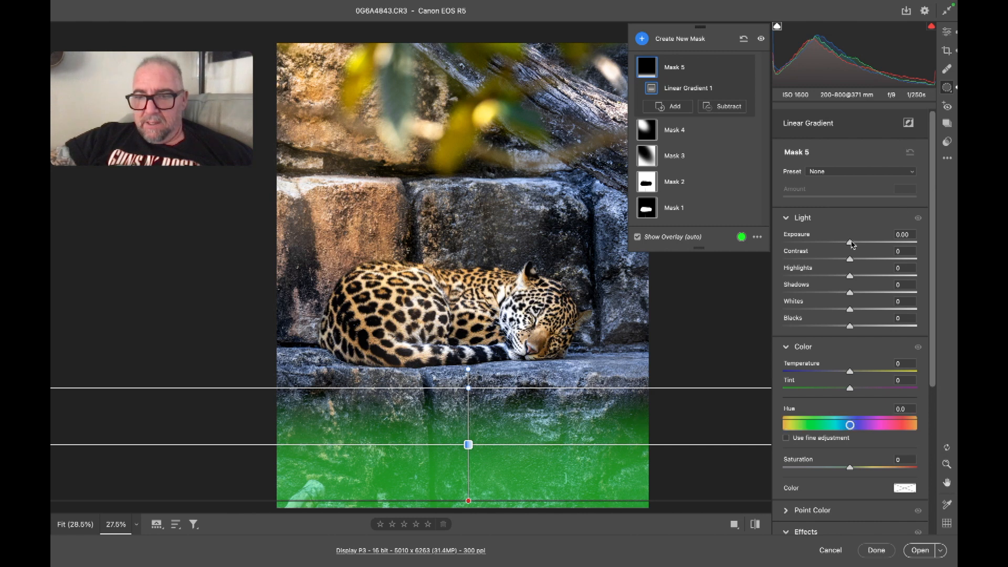
# Darken the photo's lower edge by setting the linear gradient mask's Exposure to -0.50.
pyautogui.moveTo(849, 243); pyautogui.dragTo(844, 243)
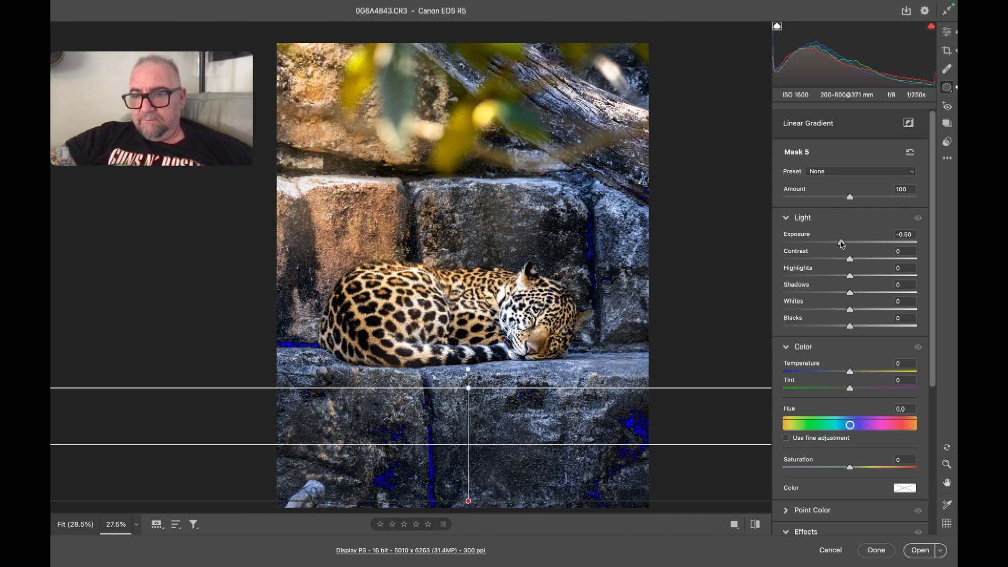
pyautogui.moveTo(842, 244); pyautogui.dragTo(842, 243)
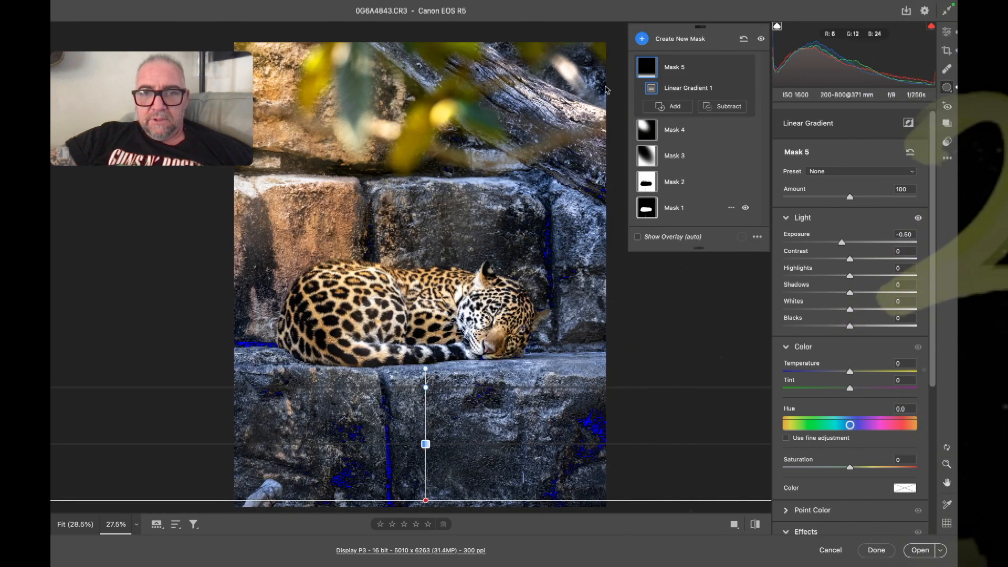
# Try adding a second linear gradient to Mask 5 from the photo's upper-right corner, and compare the photo with the mask hidden and shown.
pyautogui.click(678, 107)
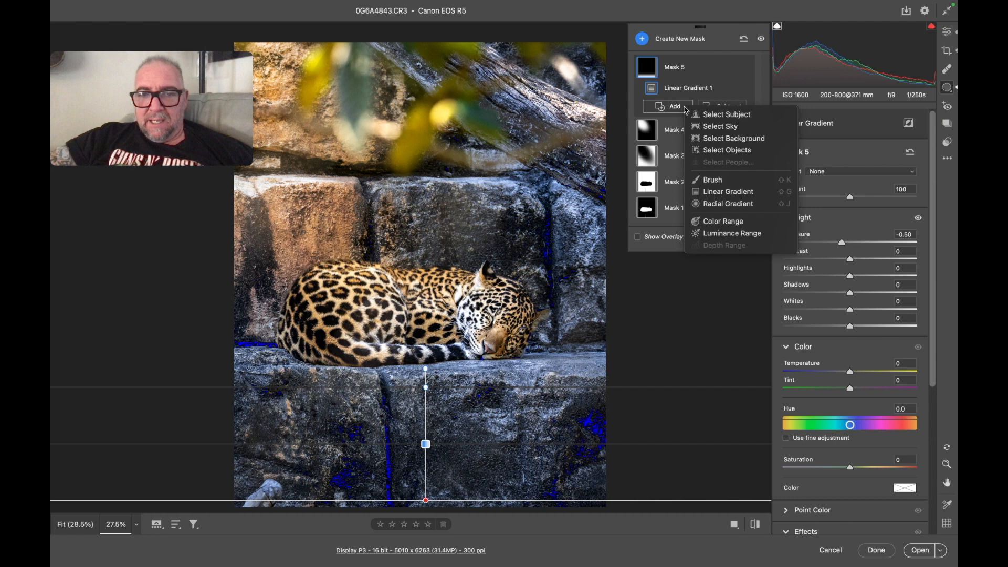
pyautogui.click(719, 193)
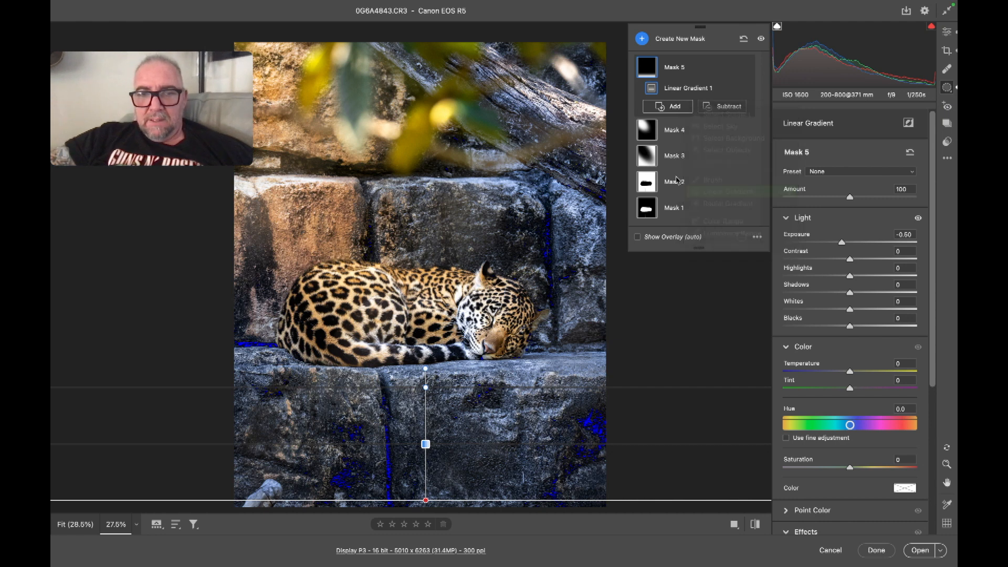
pyautogui.moveTo(589, 62)
pyautogui.mouseDown()
pyautogui.moveTo(528, 170)
pyautogui.moveTo(531, 160)
pyautogui.mouseUp()
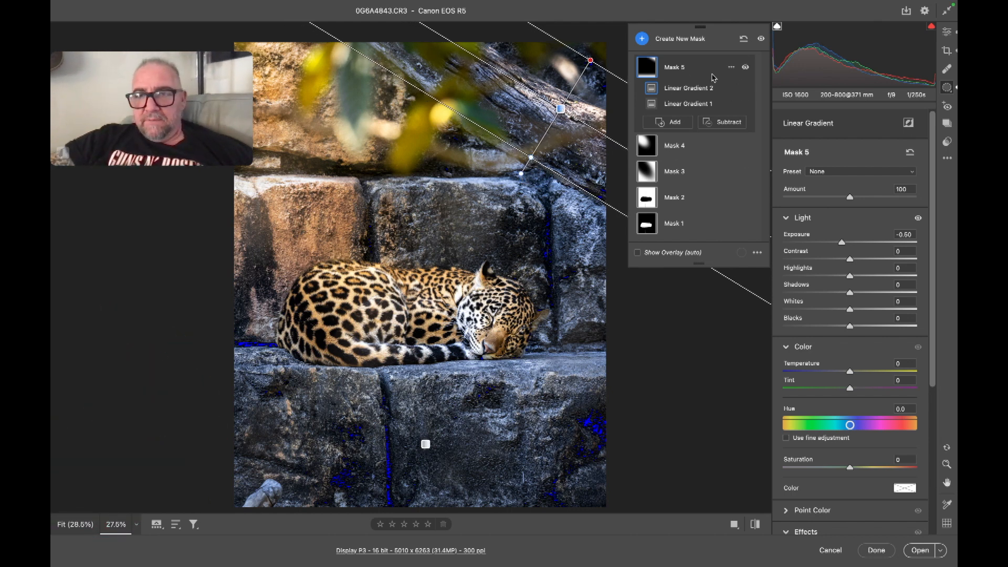
pyautogui.click(746, 68)
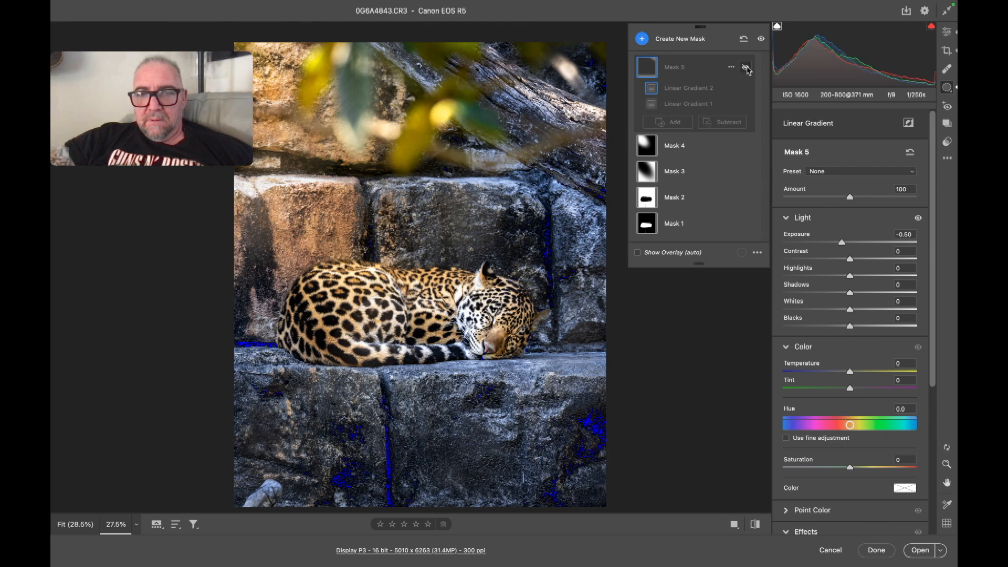
pyautogui.click(746, 68)
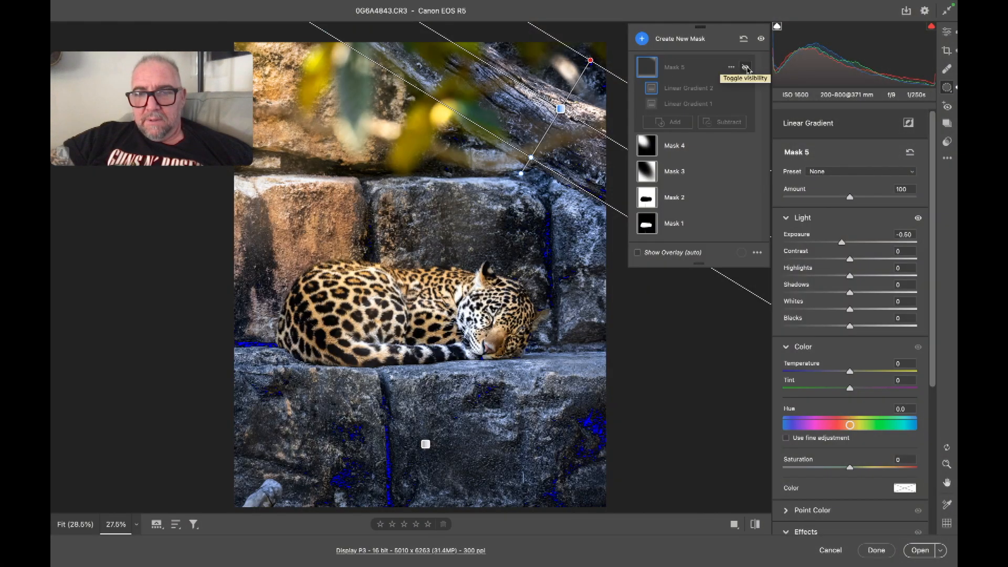
pyautogui.click(746, 68)
pyautogui.click(746, 68)
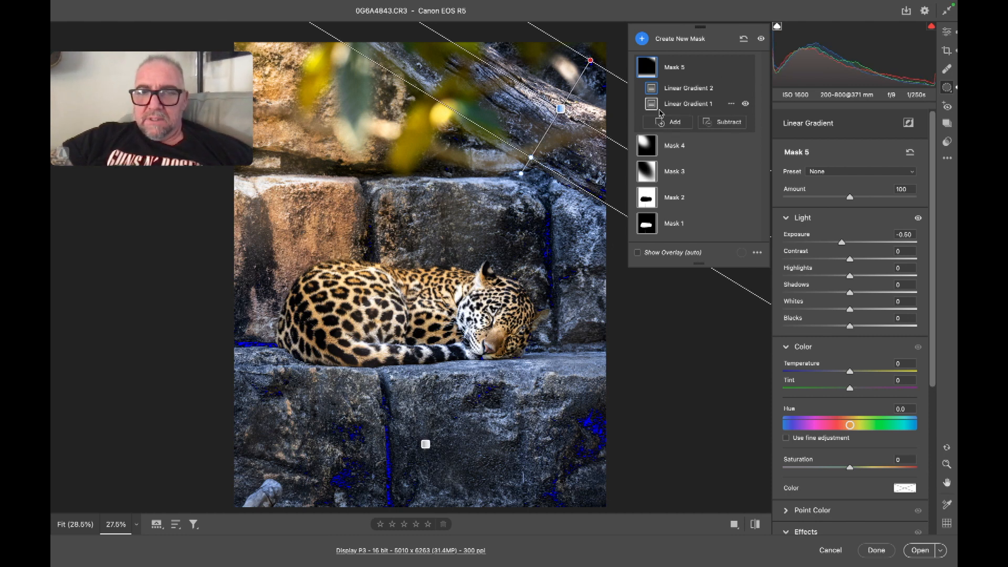
# Delete the second linear gradient from Mask 5 and toggle the mask's visibility to compare its effect.
pyautogui.press('Delete')
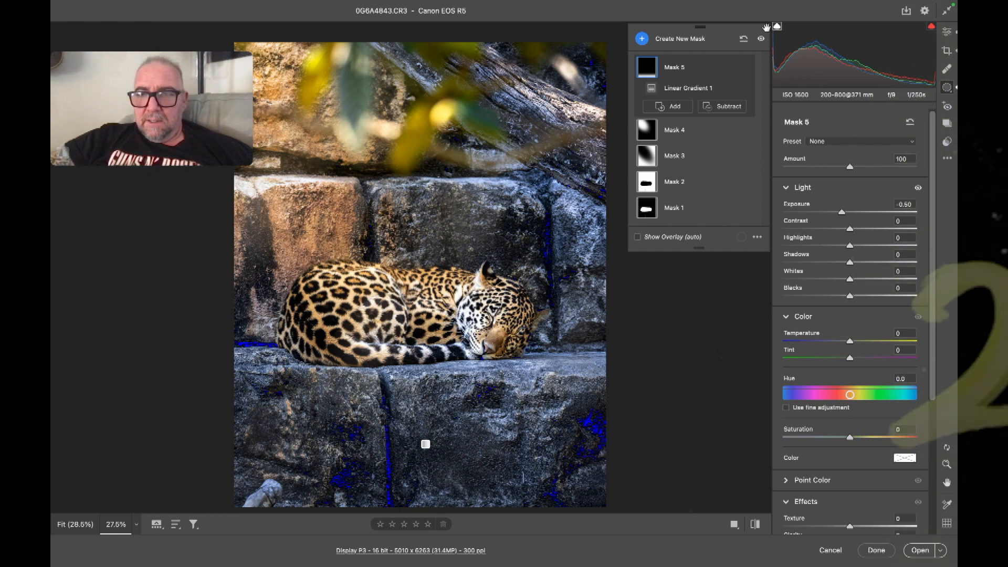
pyautogui.click(746, 68)
pyautogui.click(746, 69)
pyautogui.click(746, 69)
pyautogui.click(746, 68)
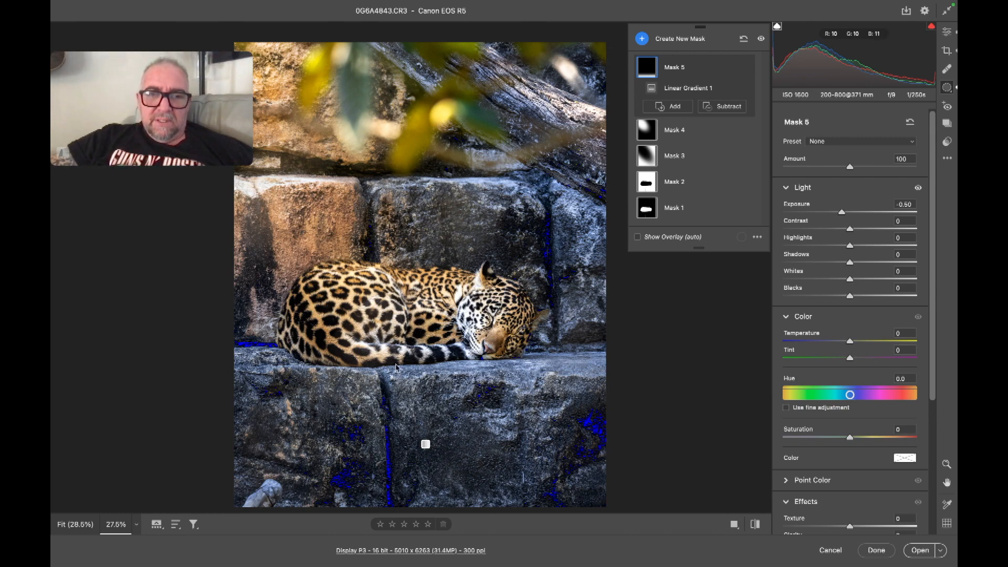
# Nudge the linear gradient slightly down and set its mask's Exposure to -0.90, Texture to -32, Clarity to -29 and Dehaze to -18.
pyautogui.scroll(-3, 386, 369)
pyautogui.moveTo(436, 385); pyautogui.dragTo(435, 390)
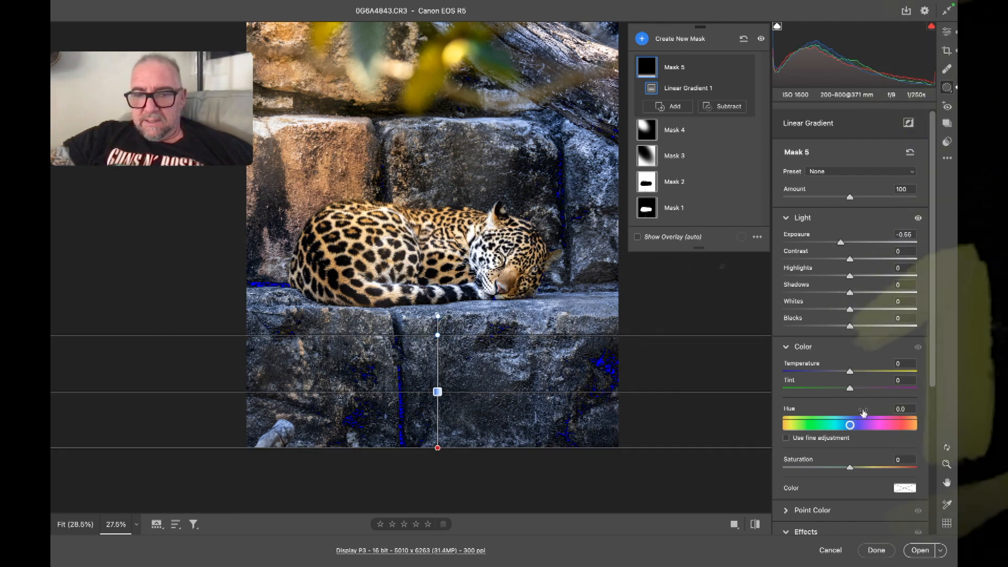
pyautogui.scroll(-3, 864, 368)
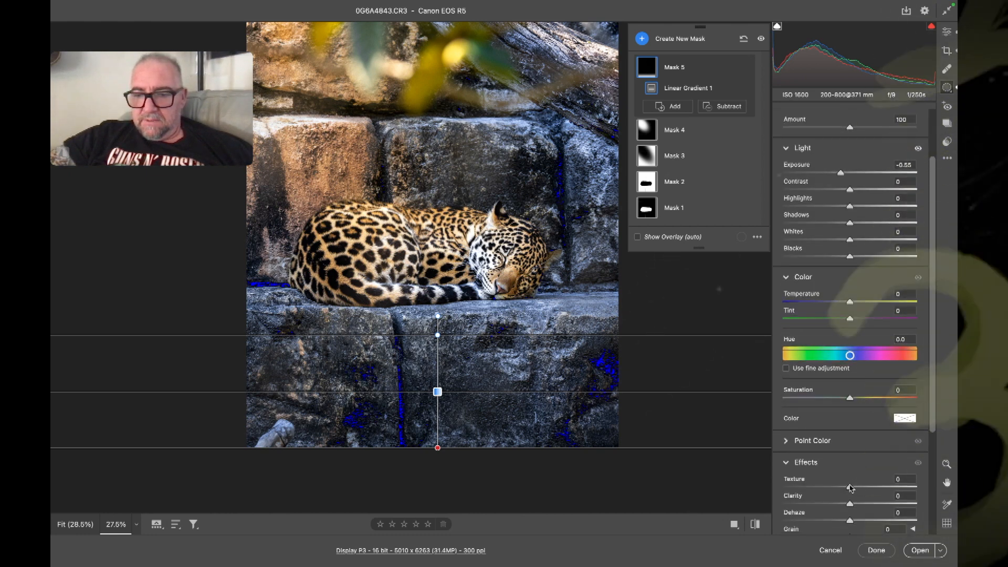
pyautogui.moveTo(851, 487); pyautogui.dragTo(829, 488)
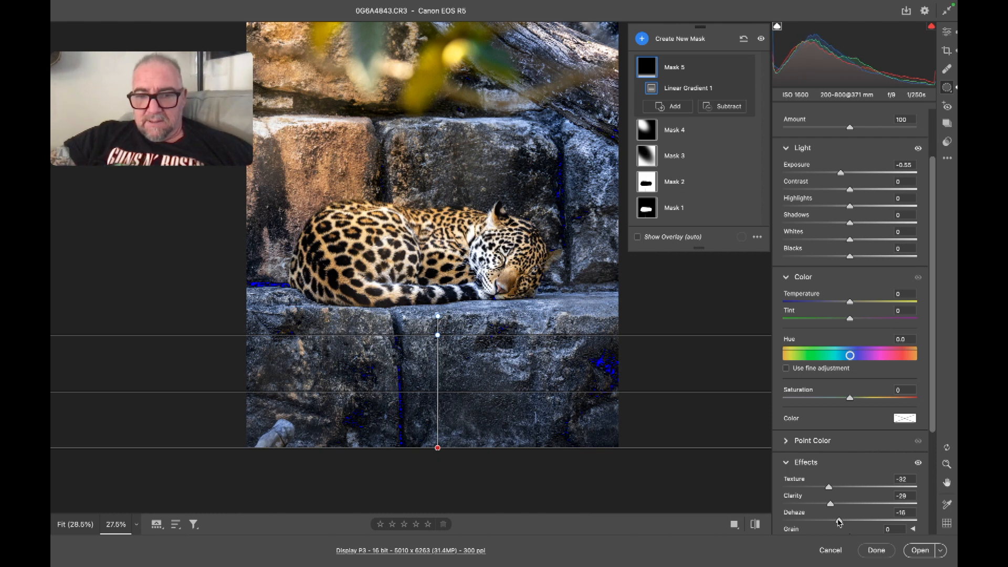
pyautogui.scroll(-7, 843, 139)
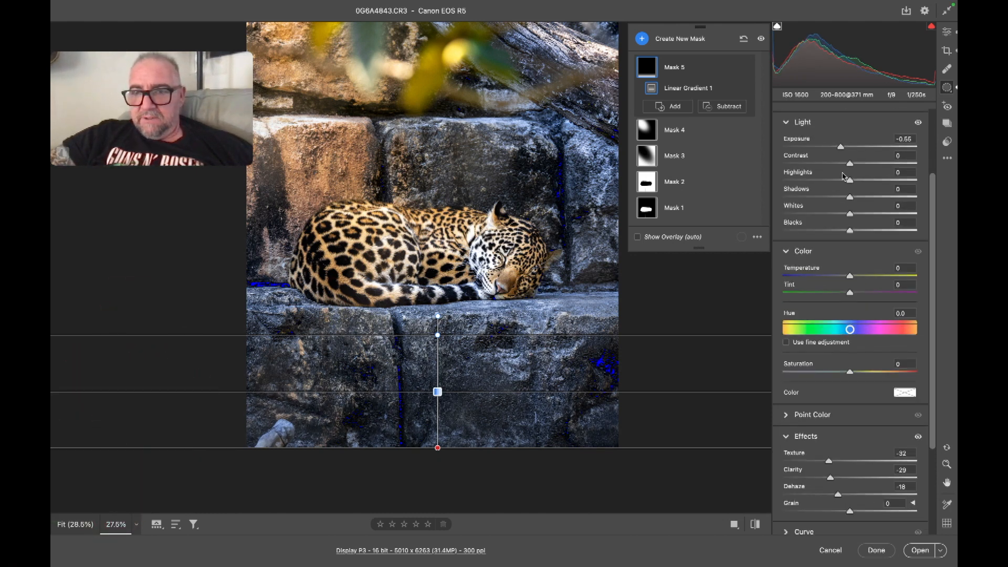
pyautogui.scroll(10, 842, 174)
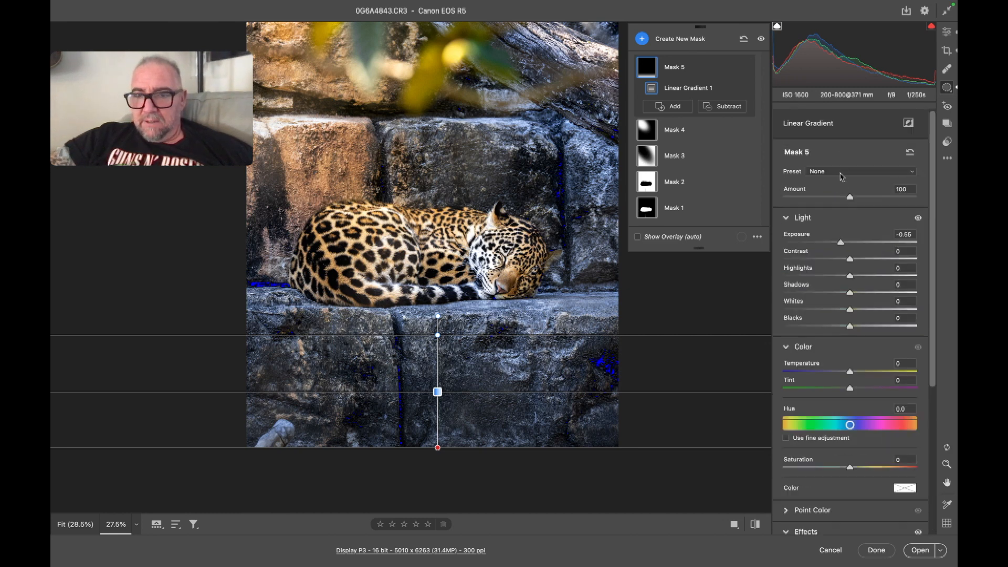
pyautogui.moveTo(836, 244); pyautogui.dragTo(834, 244)
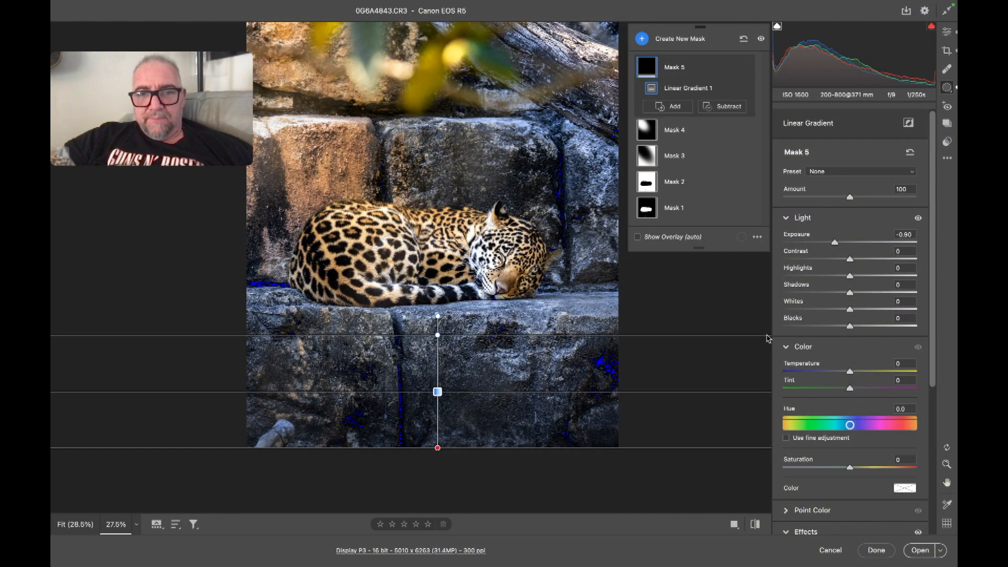
# Return from masking to the main Edit settings and open the edited photo in Photoshop.
pyautogui.scroll(-5, 767, 332)
pyautogui.click(946, 32)
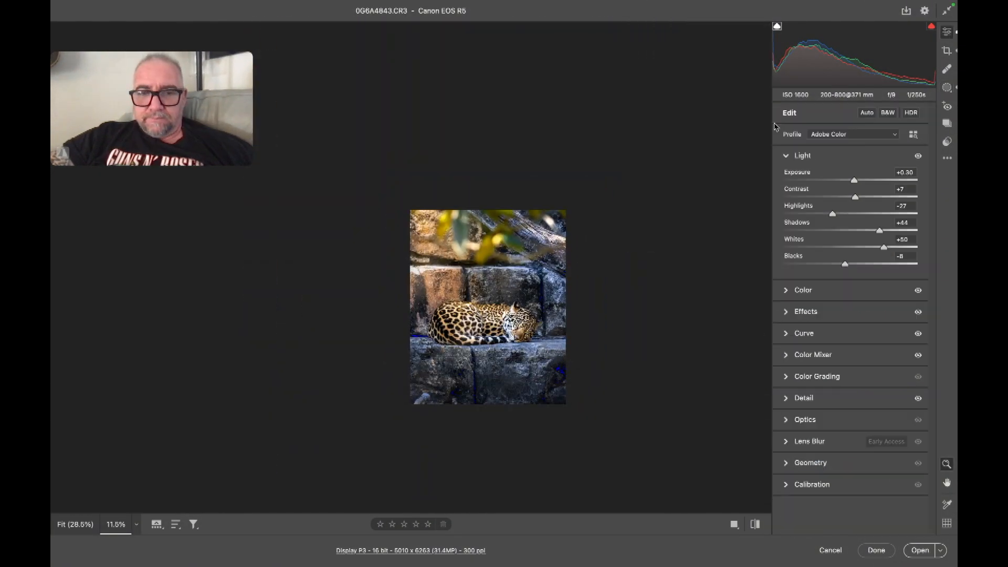
pyautogui.scroll(5, 656, 202)
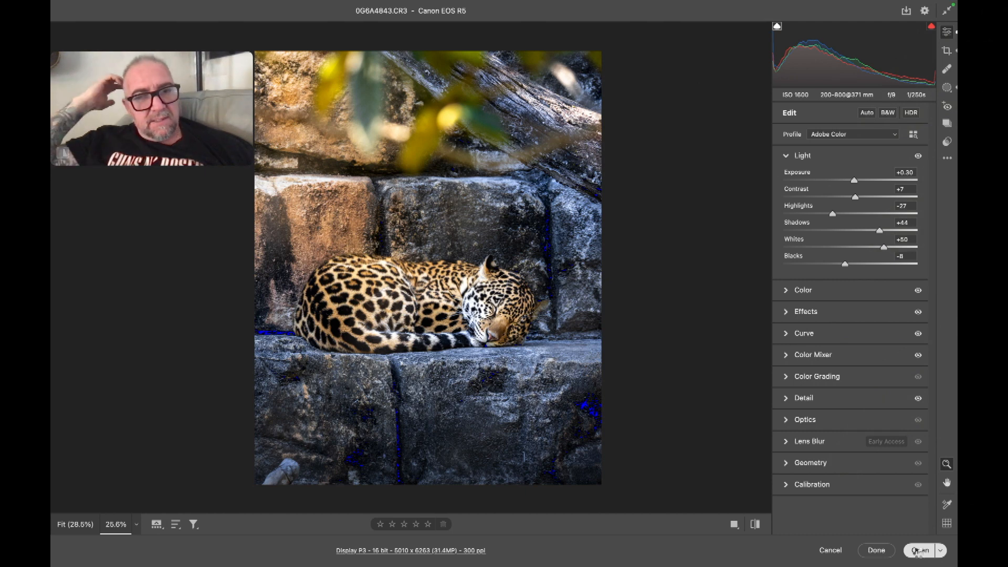
pyautogui.click(921, 551)
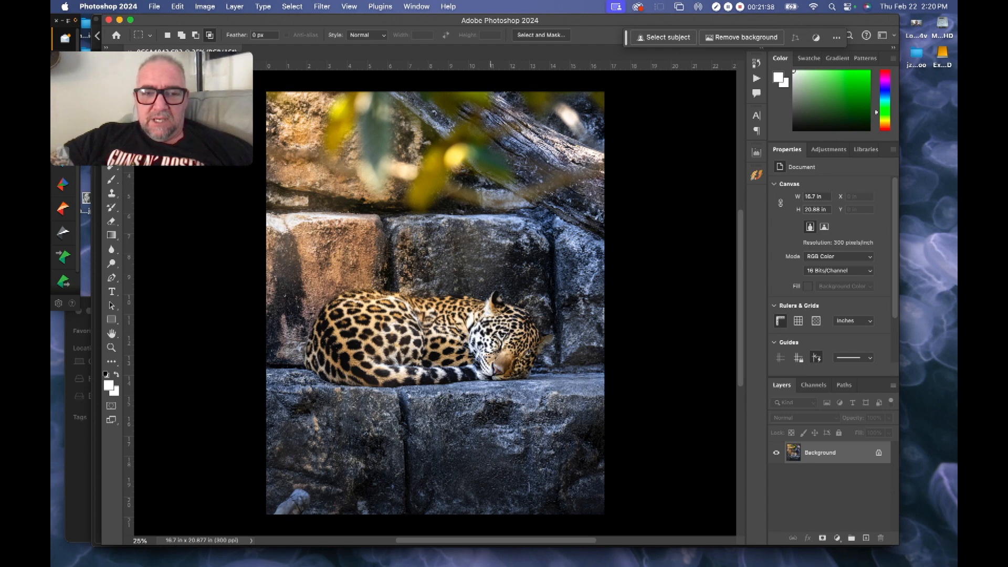
pyautogui.scroll(-2, 492, 198)
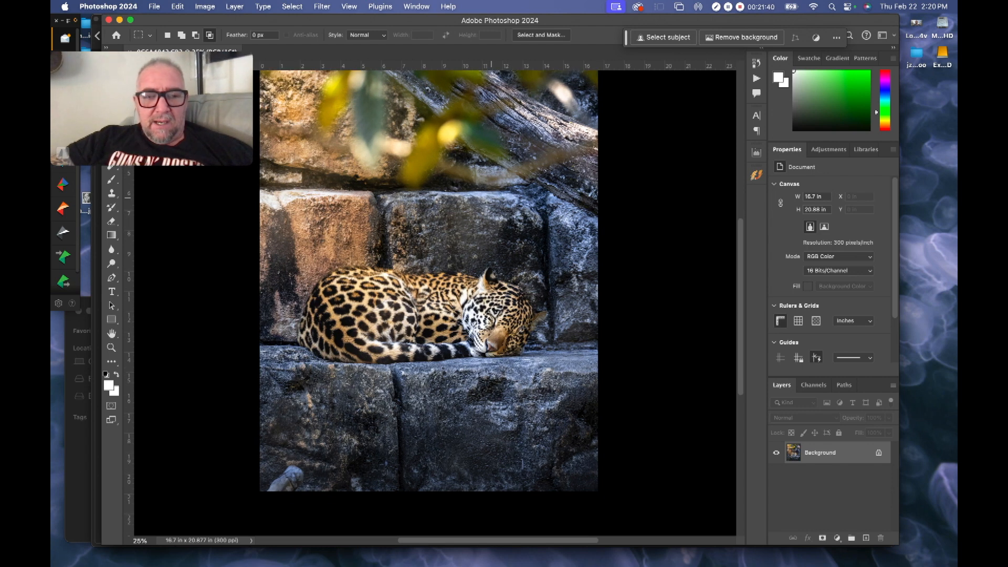
# Switch to Finder and place sig-ds.png from the Signature folder on the photo, scaled to 6.90% near the photo's lower-right corner.
pyautogui.click(84, 492)
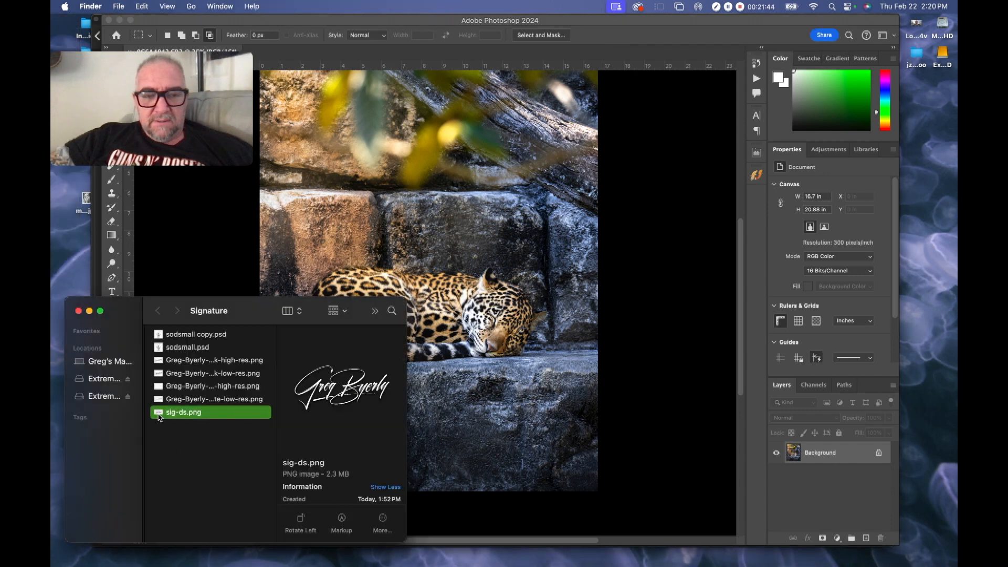
pyautogui.moveTo(160, 417); pyautogui.dragTo(450, 390)
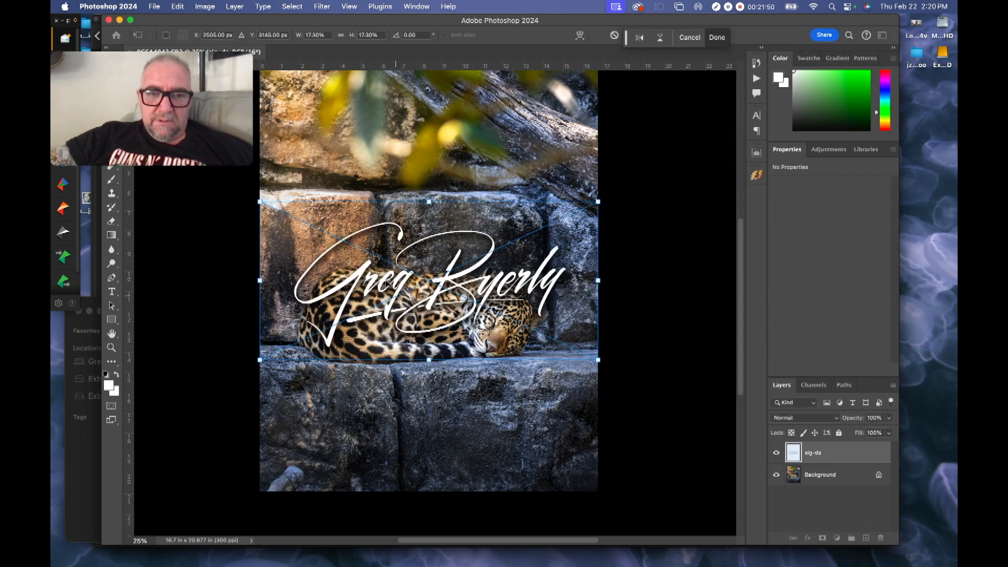
pyautogui.moveTo(260, 202)
pyautogui.mouseDown()
pyautogui.moveTo(344, 262)
pyautogui.moveTo(460, 322)
pyautogui.mouseUp()
pyautogui.moveTo(528, 314)
pyautogui.mouseDown()
pyautogui.moveTo(440, 416)
pyautogui.moveTo(402, 439)
pyautogui.moveTo(441, 439)
pyautogui.moveTo(429, 435)
pyautogui.mouseUp()
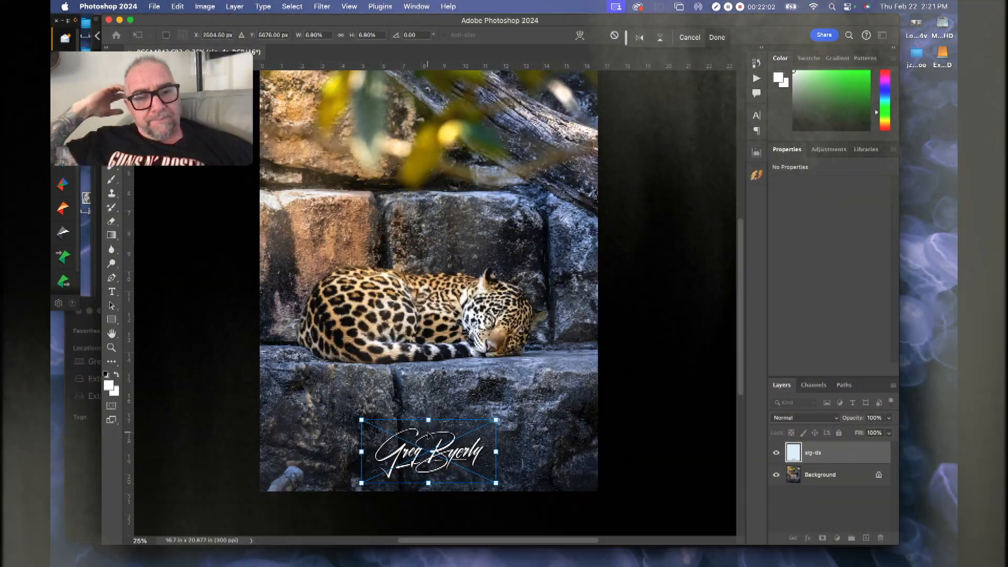
pyautogui.moveTo(439, 451); pyautogui.dragTo(536, 457)
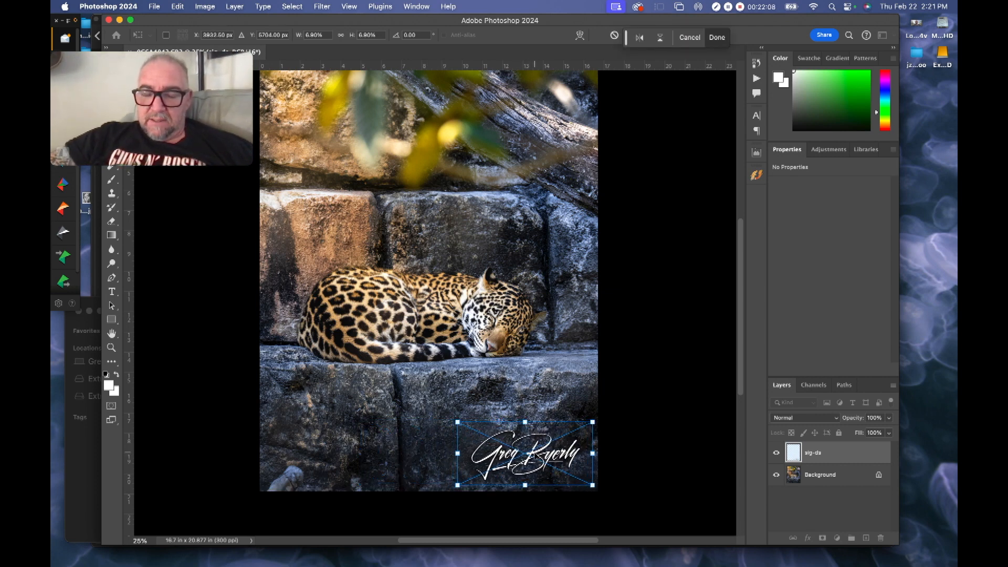
pyautogui.press('Return')
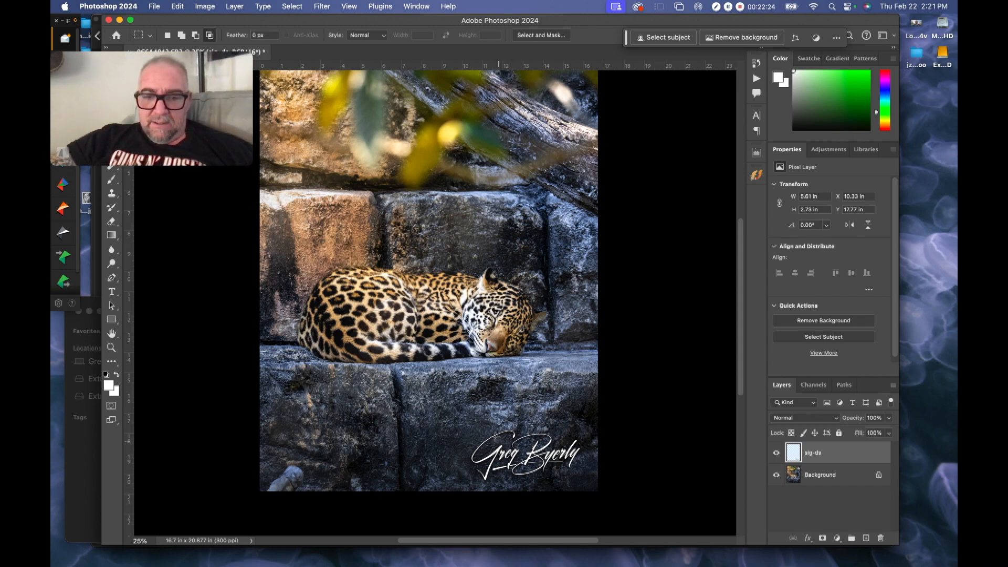
# Scale the signature layer to 83.80% and rotate it slightly counterclockwise, positioning it close to the photo's lower-right corner.
pyautogui.press('super+t')
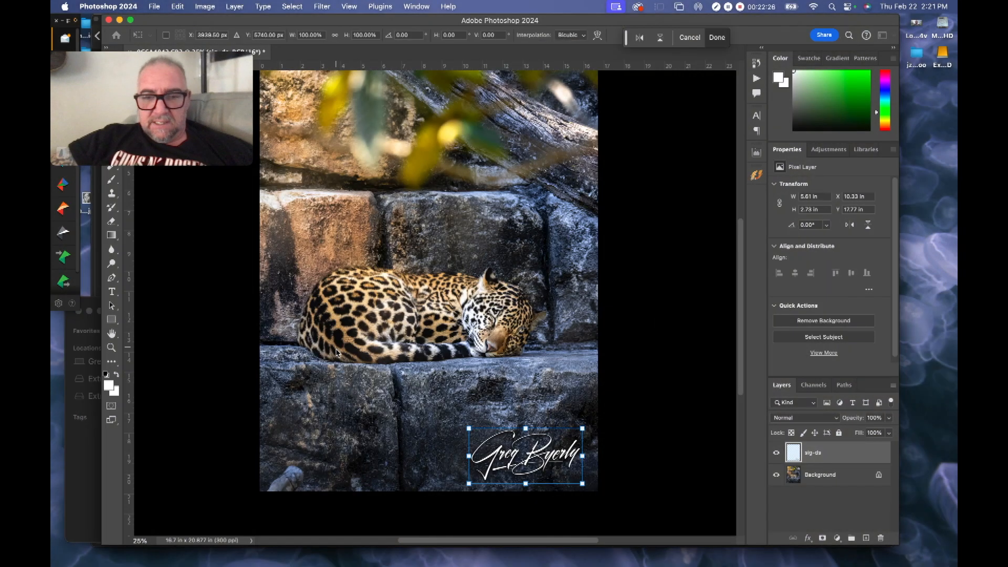
pyautogui.moveTo(526, 462)
pyautogui.mouseDown()
pyautogui.moveTo(405, 463)
pyautogui.moveTo(428, 461)
pyautogui.mouseUp()
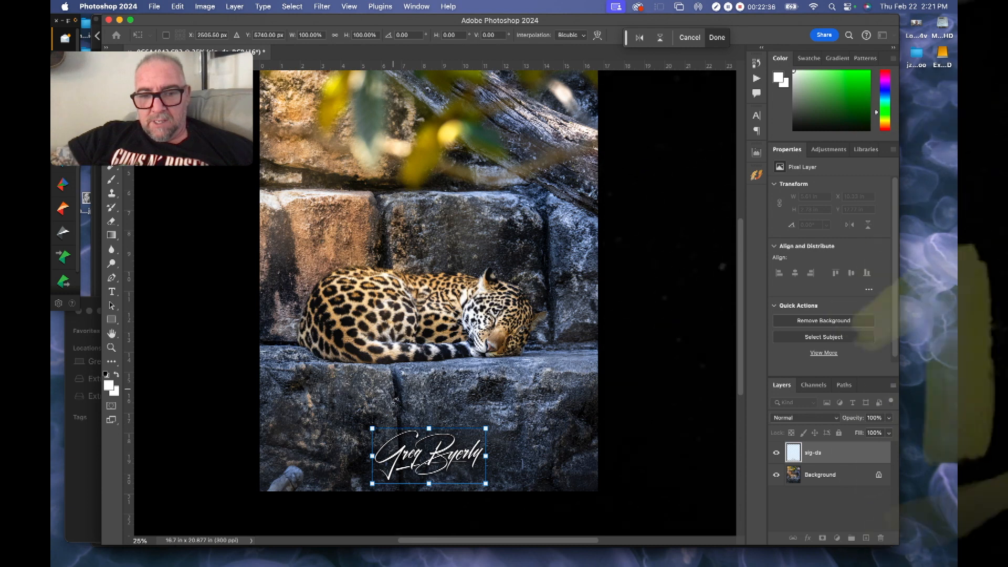
pyautogui.moveTo(420, 457); pyautogui.dragTo(536, 464)
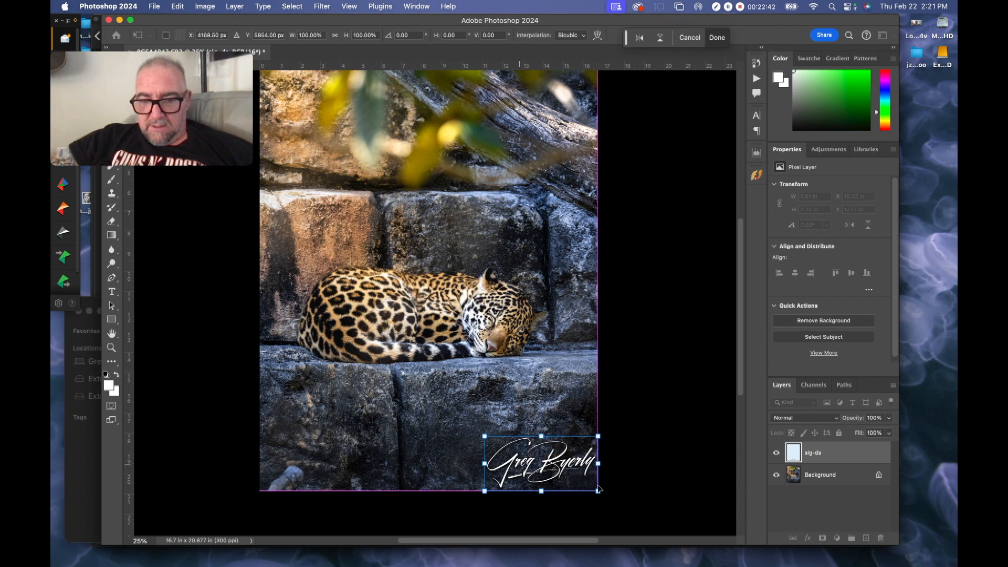
pyautogui.moveTo(598, 492); pyautogui.dragTo(560, 463)
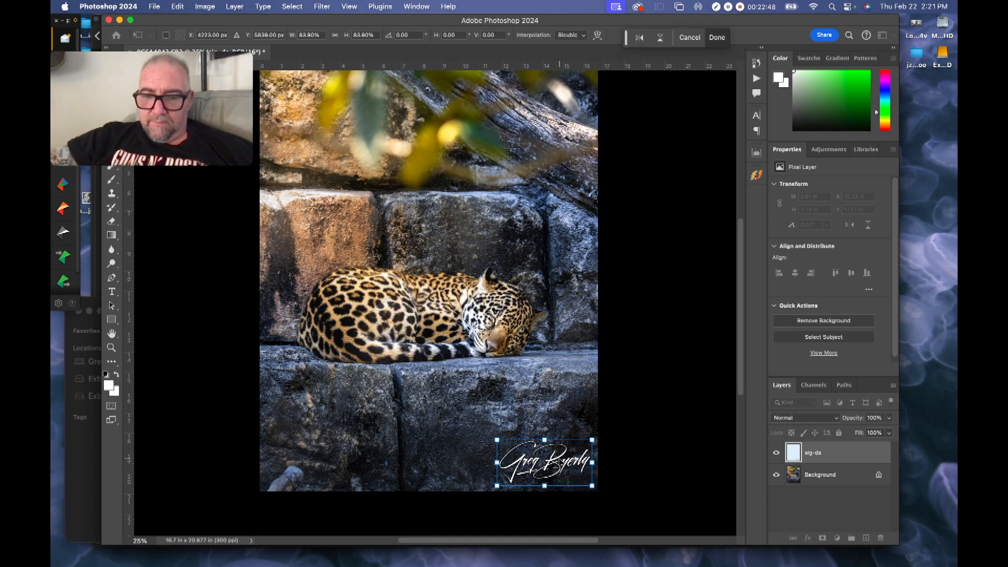
pyautogui.moveTo(592, 427); pyautogui.dragTo(585, 420)
pyautogui.moveTo(557, 472); pyautogui.dragTo(562, 462)
pyautogui.press('Return')
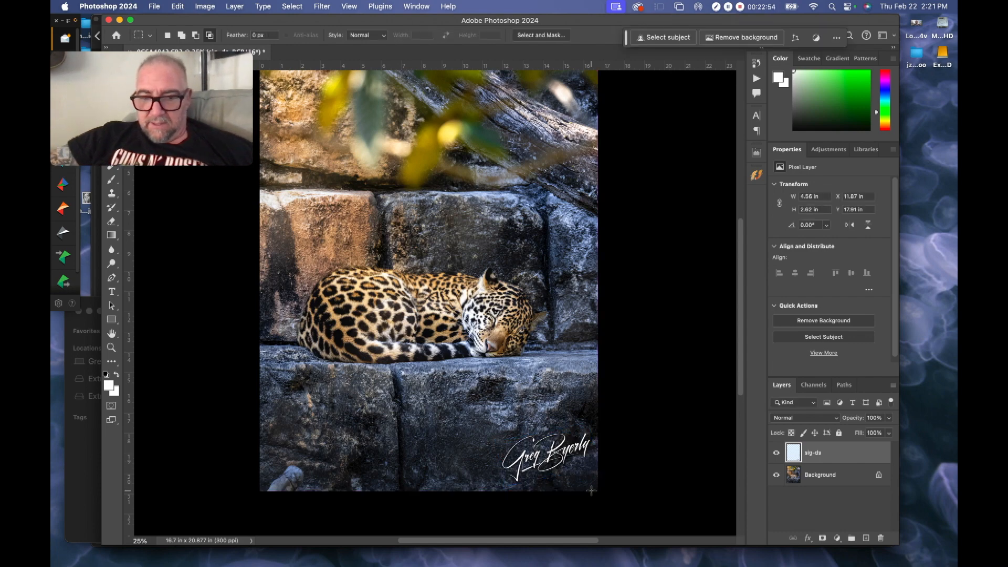
# Shift the signature slightly away from the photo's right edge, to X 11.69 in and Y 17.92 in.
pyautogui.press('super+t')
pyautogui.moveTo(548, 450); pyautogui.dragTo(544, 451)
pyautogui.press('Return')
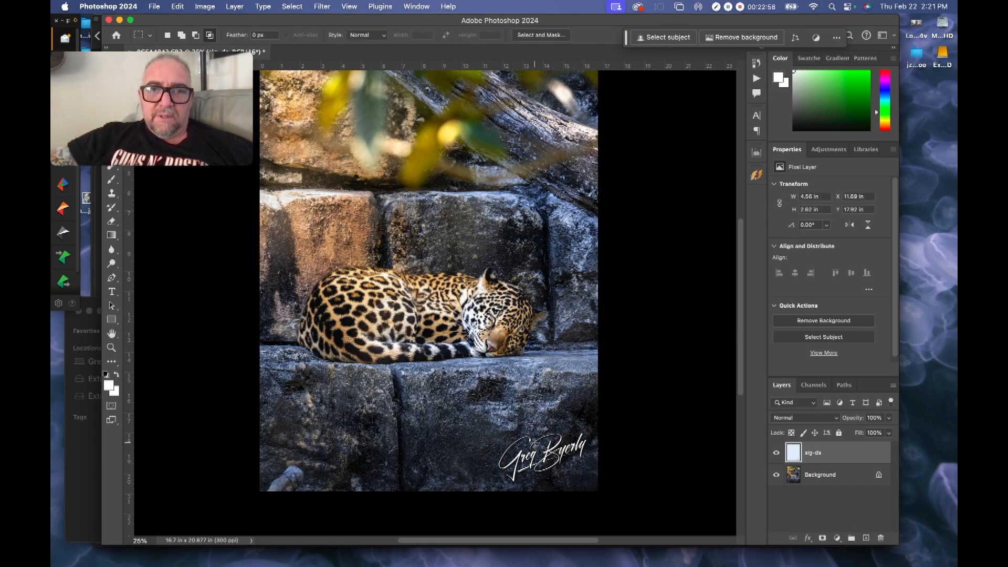
# Merge the signature layer down into the background and select the entire image.
pyautogui.scroll(-2, 688, 393)
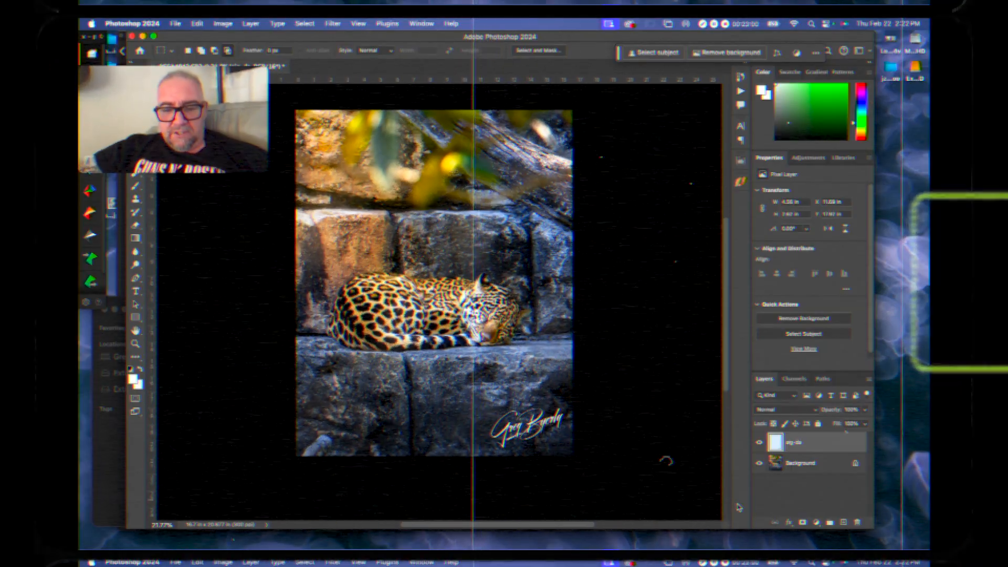
pyautogui.press('super+e')
pyautogui.press('super+a')
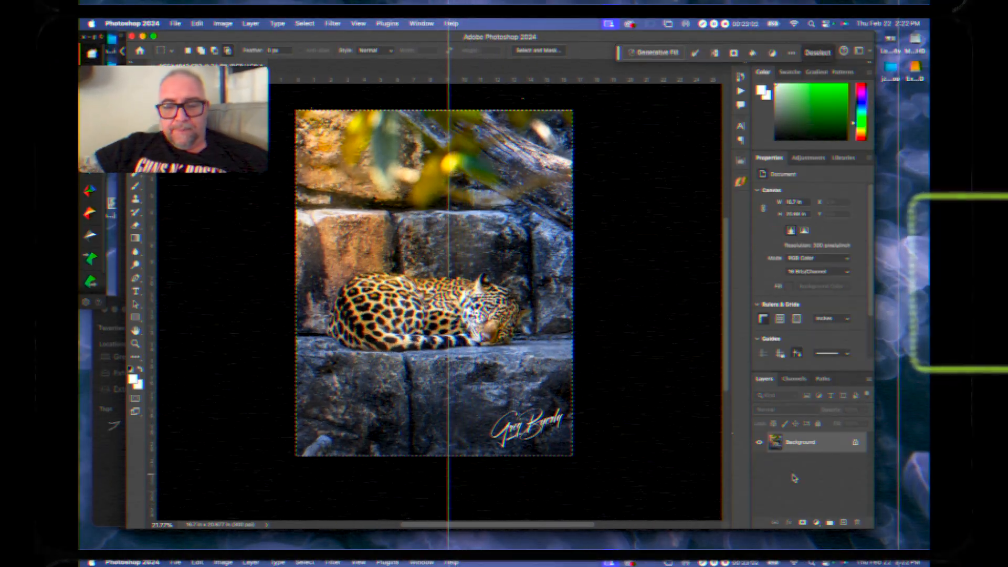
# Scale the selected image down to about 16 by 20 in and centre it, leaving a narrow white border on all sides.
pyautogui.press('super+t')
pyautogui.moveTo(297, 111); pyautogui.dragTo(301, 117)
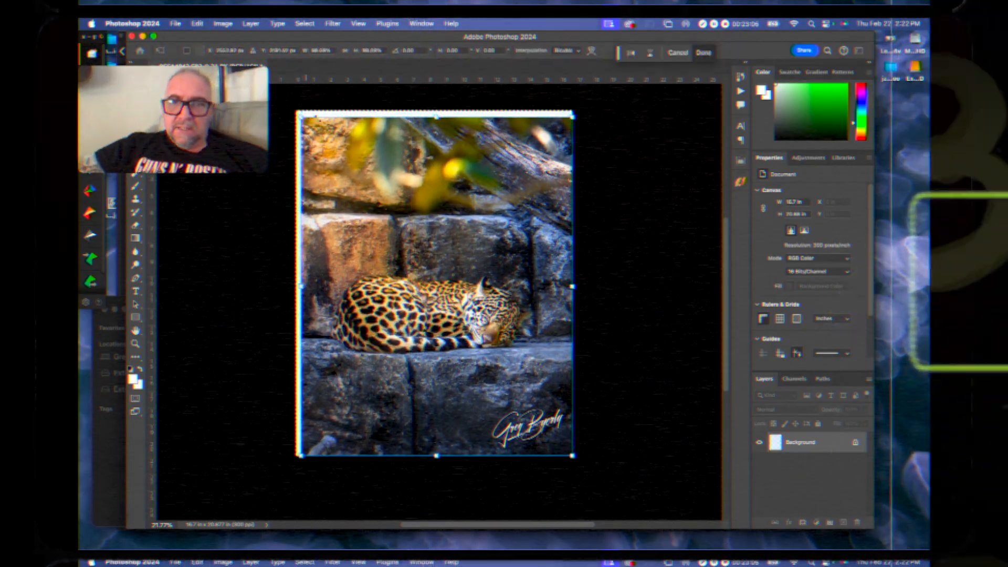
pyautogui.moveTo(576, 451); pyautogui.dragTo(569, 448)
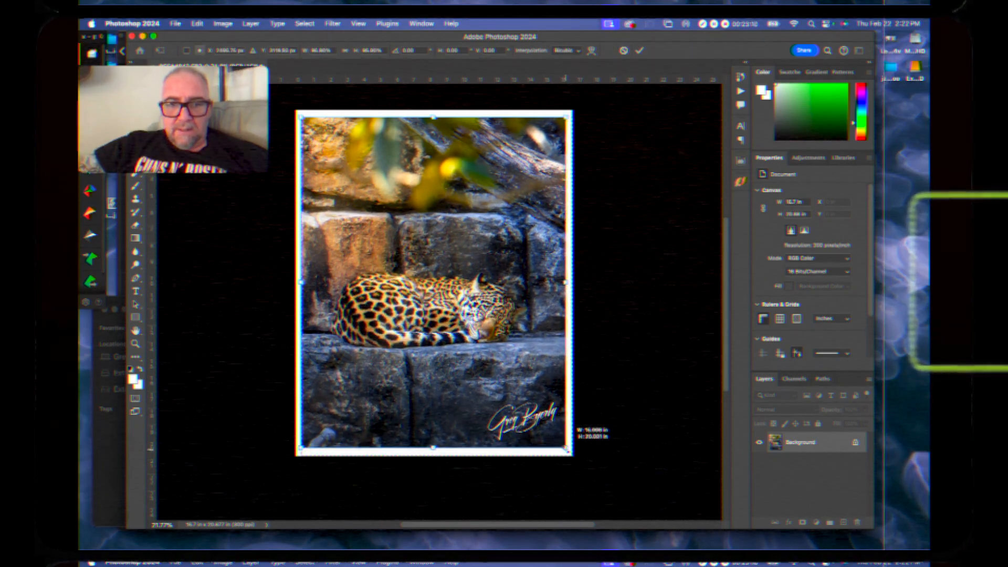
pyautogui.moveTo(490, 315); pyautogui.dragTo(489, 316)
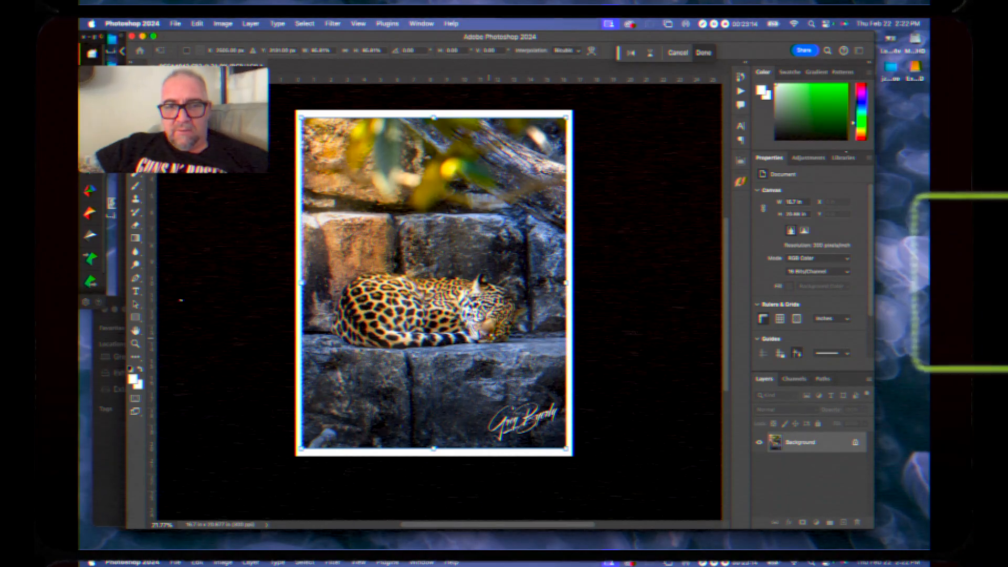
pyautogui.press('Return')
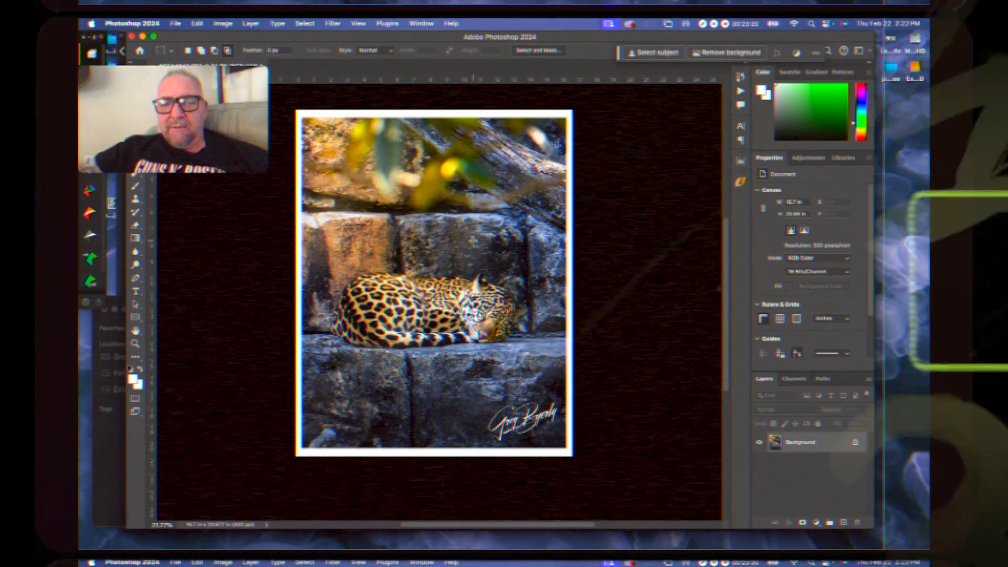
# Examine the sleeping cat's face in close-up, checking the eye, nose and whisker detail, and return to the whole bordered photo.
pyautogui.scroll(5, 480, 163)
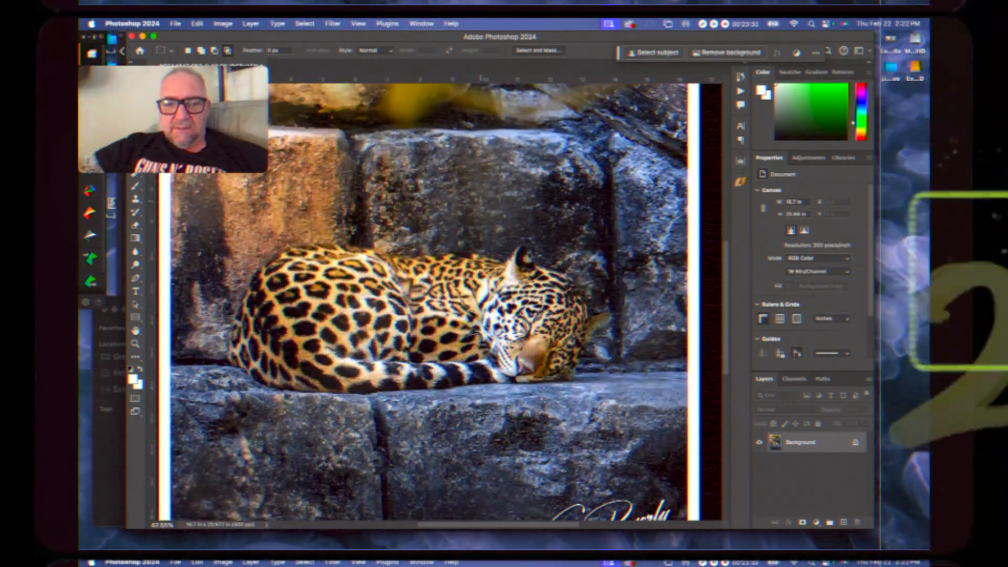
pyautogui.scroll(1, 480, 163)
pyautogui.scroll(6, 481, 161)
pyautogui.scroll(5, 418, 271)
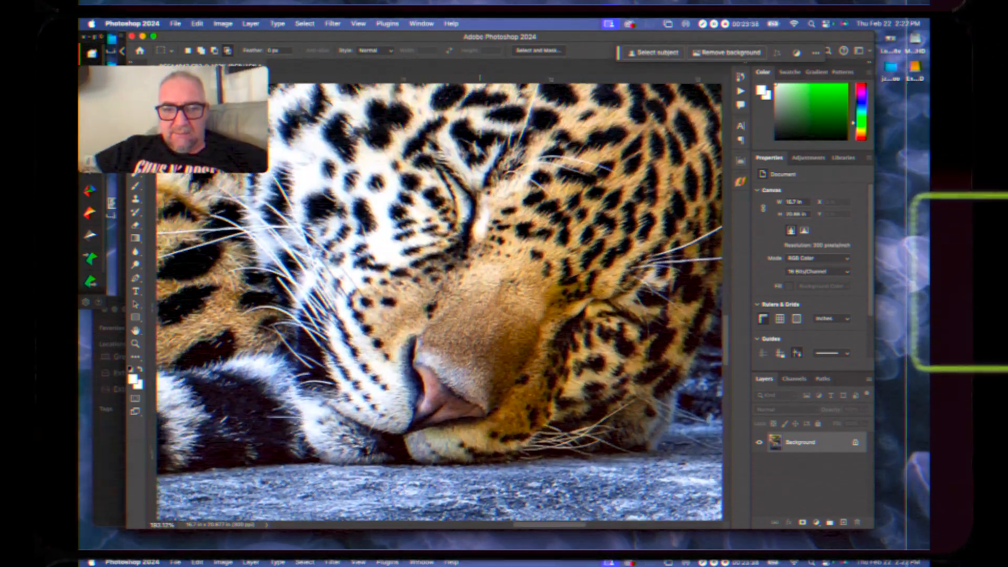
pyautogui.scroll(-3, 481, 220)
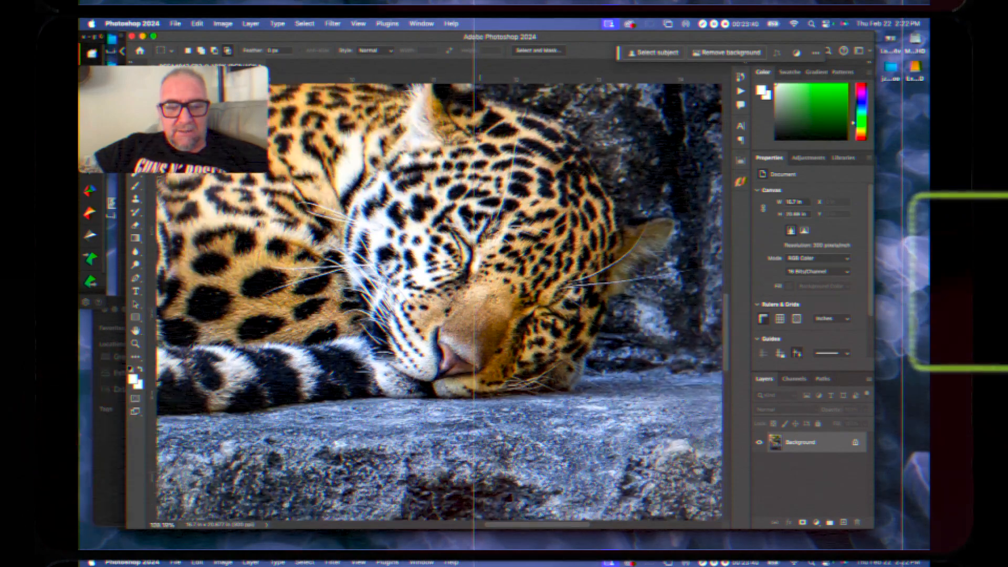
pyautogui.scroll(-4, 441, 289)
pyautogui.scroll(-3, 480, 134)
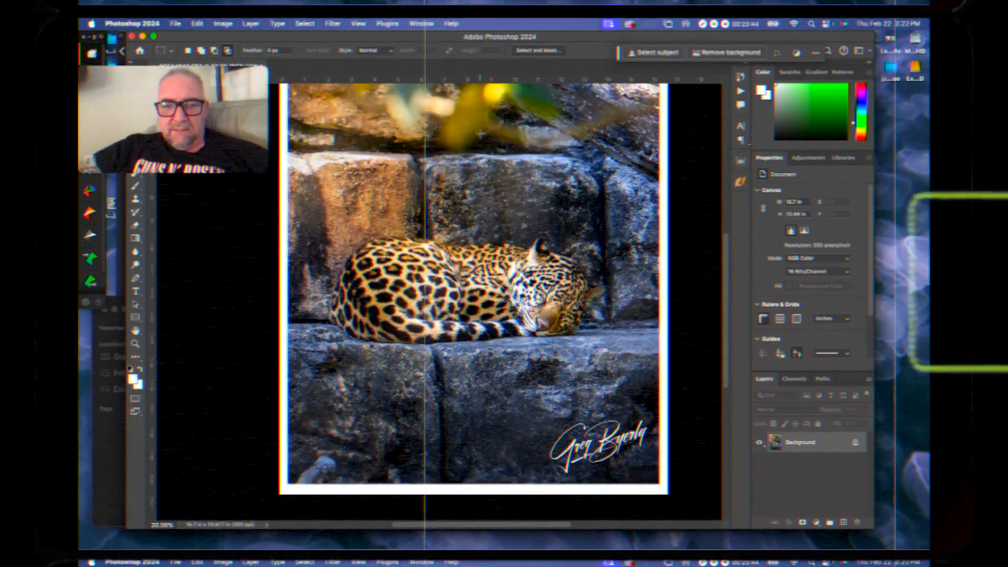
pyautogui.scroll(-4, 480, 134)
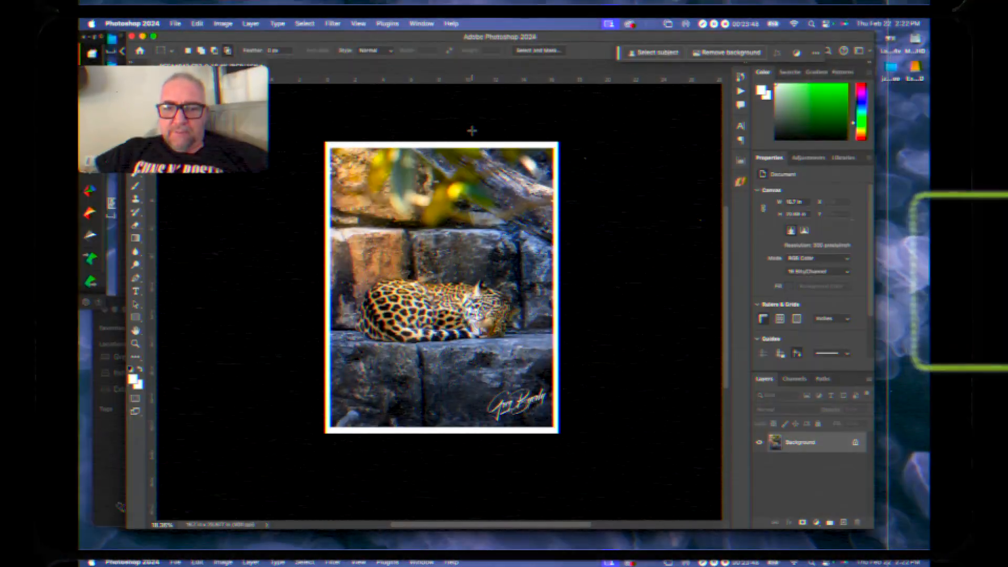
pyautogui.scroll(1, 472, 132)
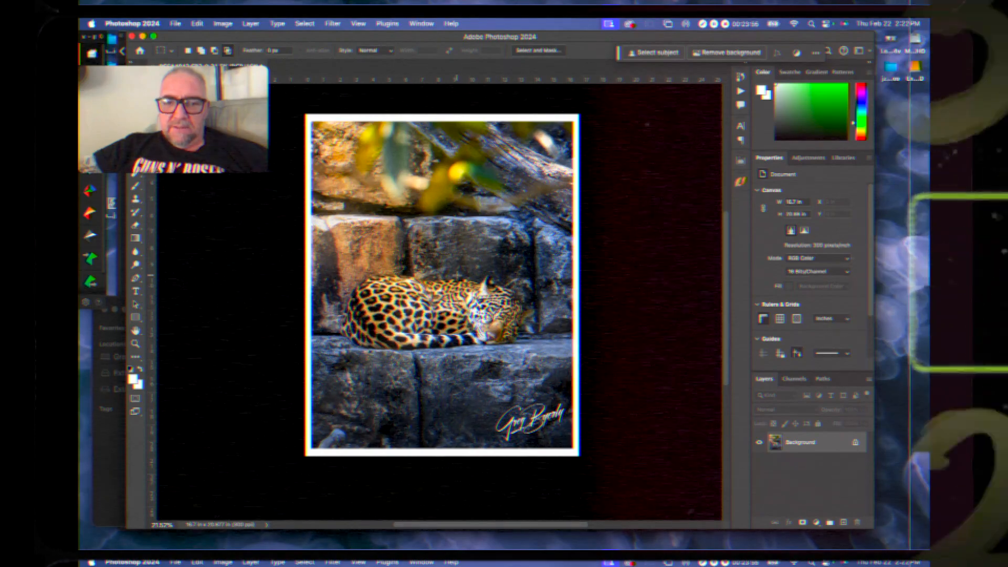
# Examine the cat's coat, tail and surrounding stone at higher magnification, and review the full composition with its border.
pyautogui.press('super+plus')
pyautogui.press('super+plus')
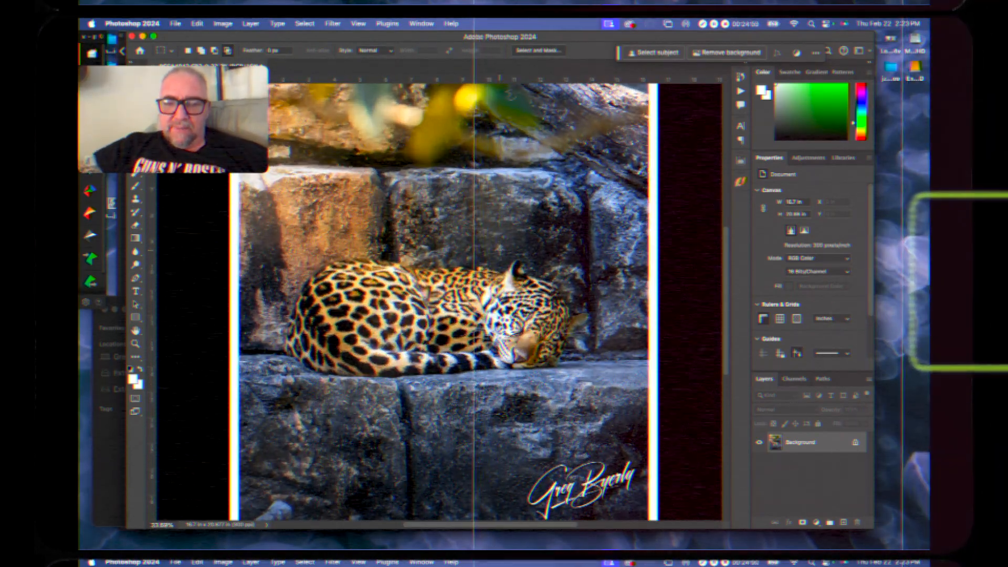
pyautogui.press('super+plus')
pyautogui.press('super+plus')
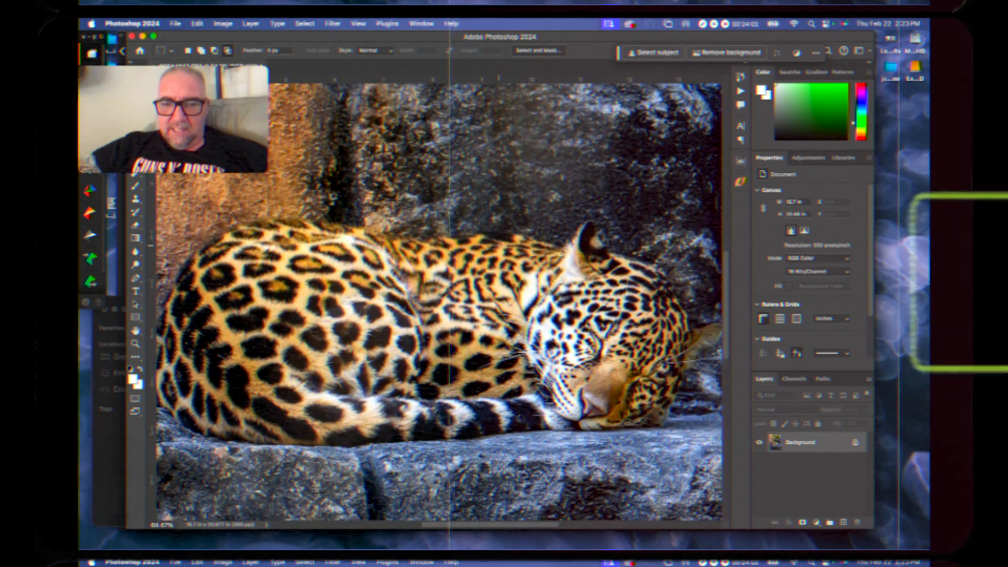
pyautogui.hscroll(2, 499, 246)
pyautogui.scroll(-3, 499, 245)
pyautogui.press('super+plus')
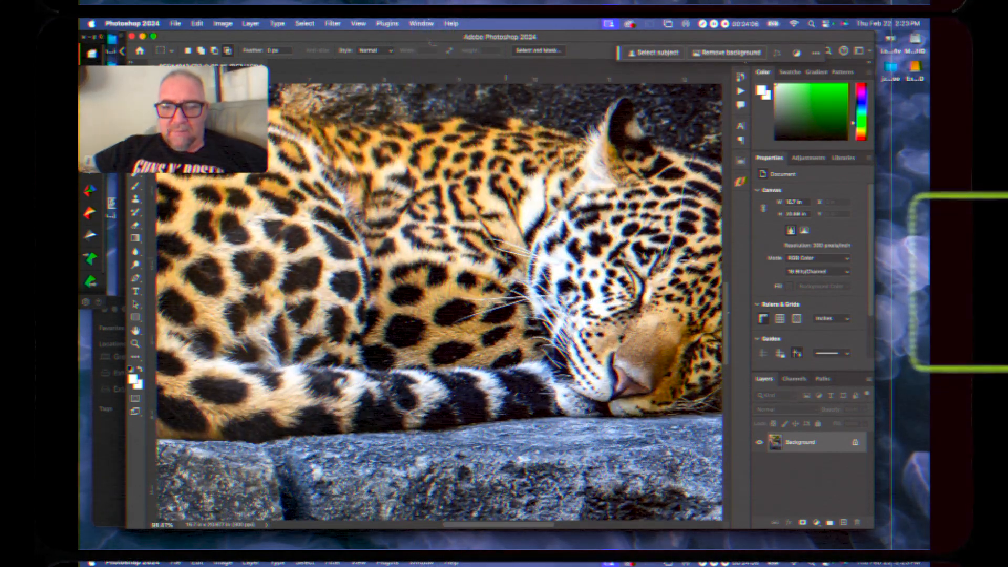
pyautogui.press('super+minus')
pyautogui.press('super+minus')
pyautogui.press('super+minus')
pyautogui.press('super+minus')
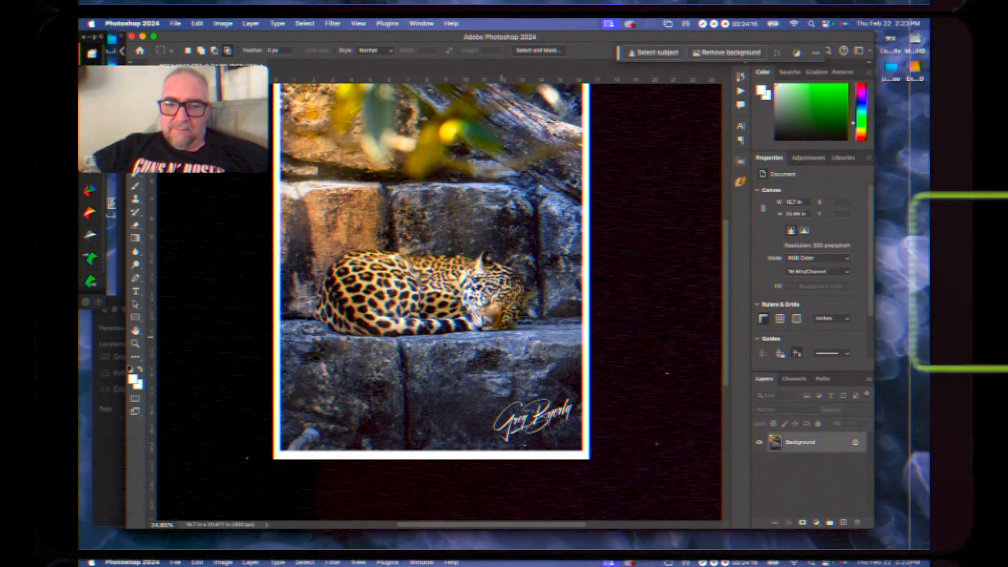
pyautogui.press('super+minus')
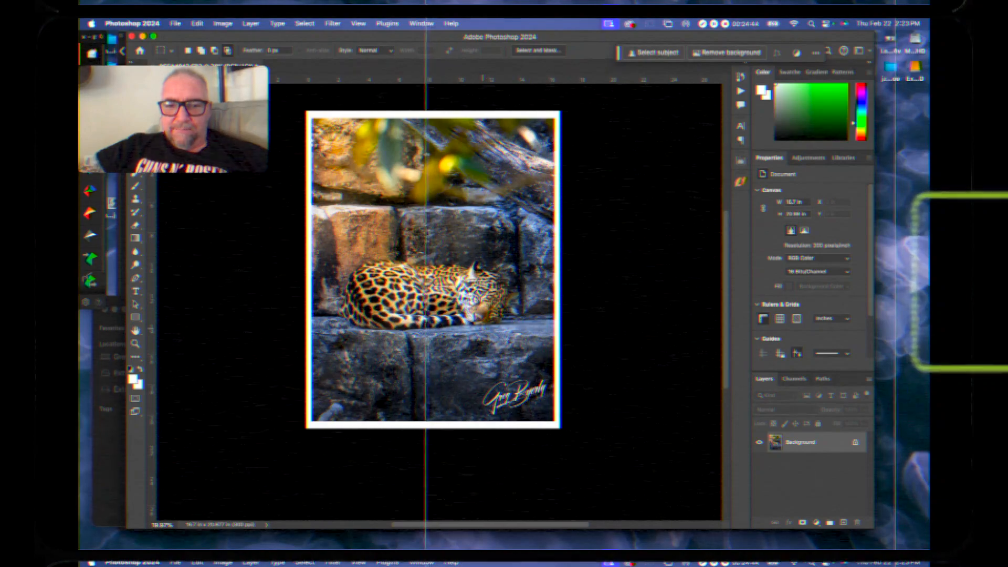
pyautogui.press('super+plus')
pyautogui.scroll(2, 483, 329)
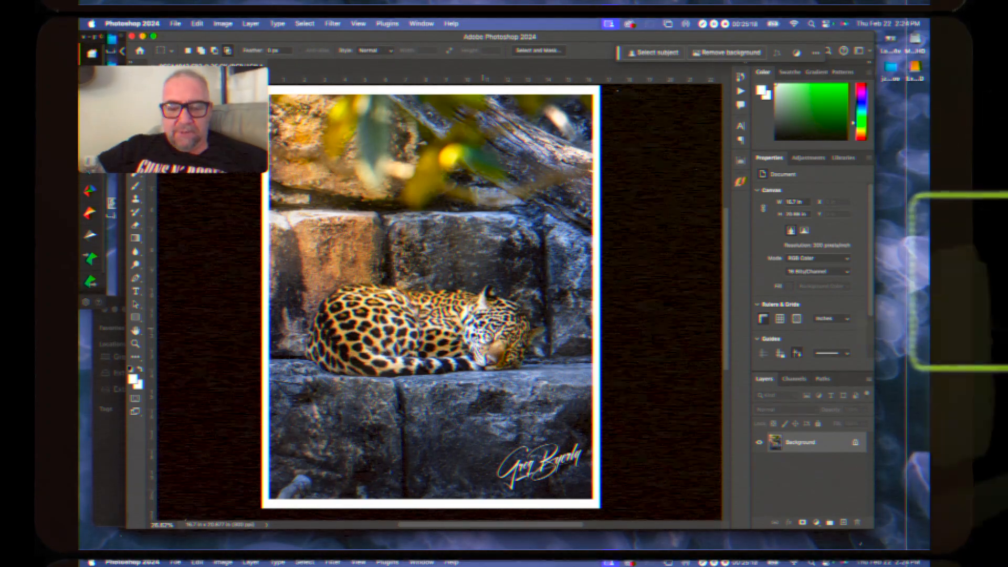
pyautogui.scroll(3, 682, 234)
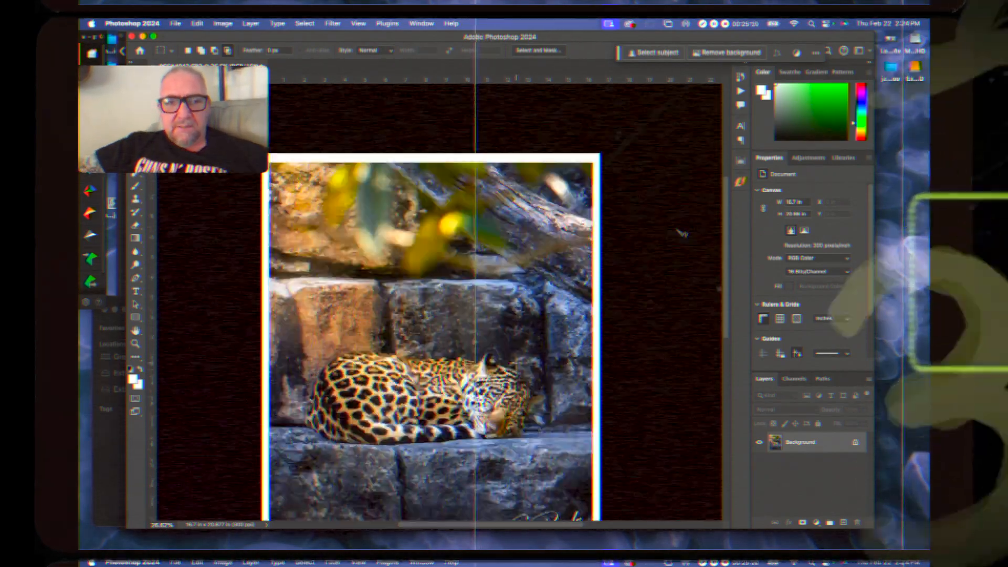
pyautogui.scroll(-3, 683, 233)
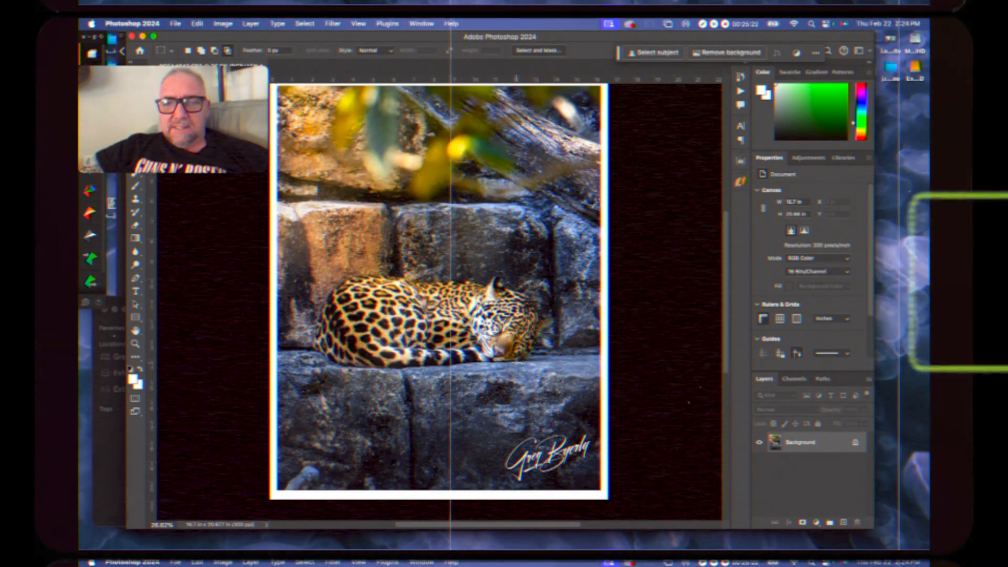
pyautogui.scroll(1, 682, 233)
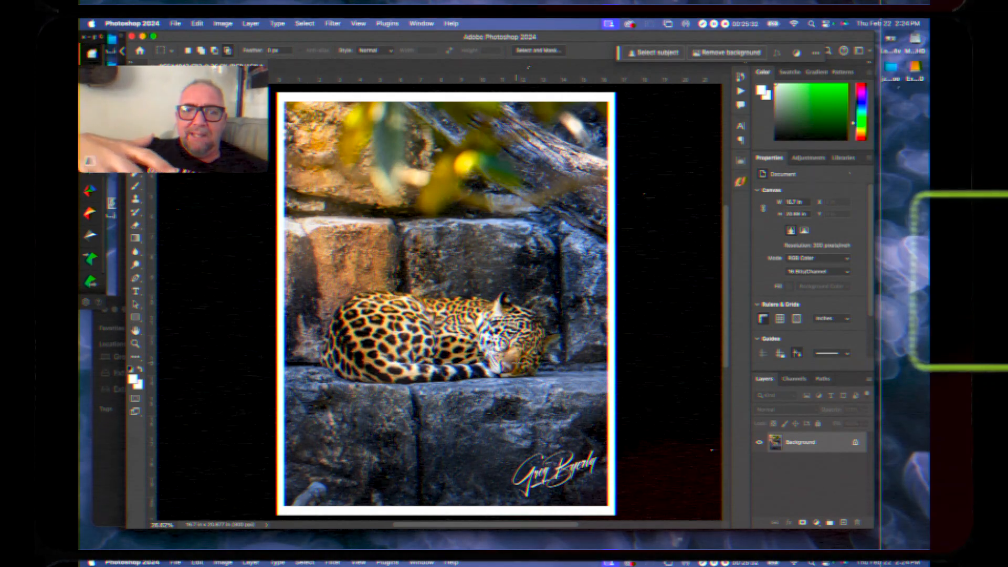
pyautogui.scroll(-1, 446, 300)
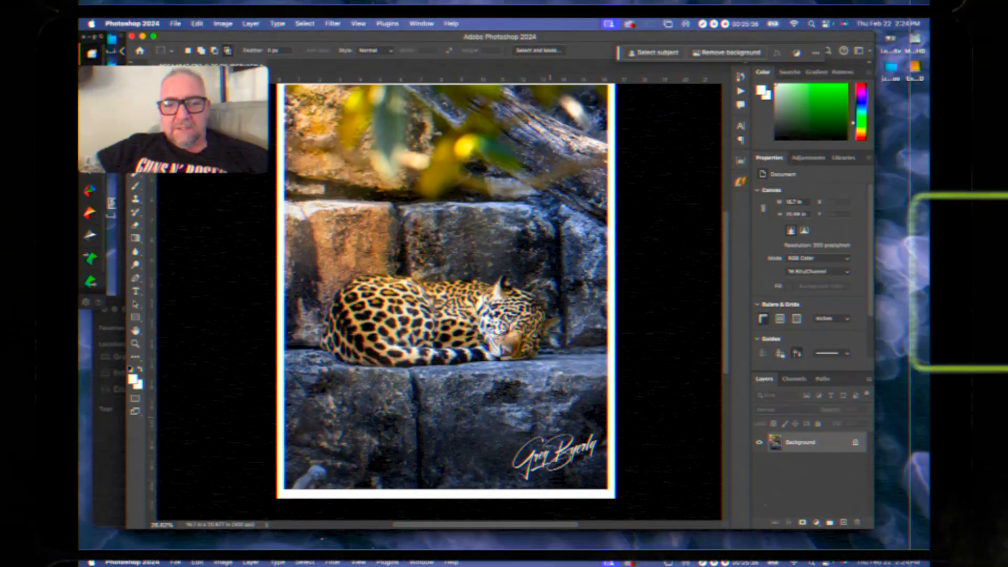
pyautogui.scroll(1, 447, 294)
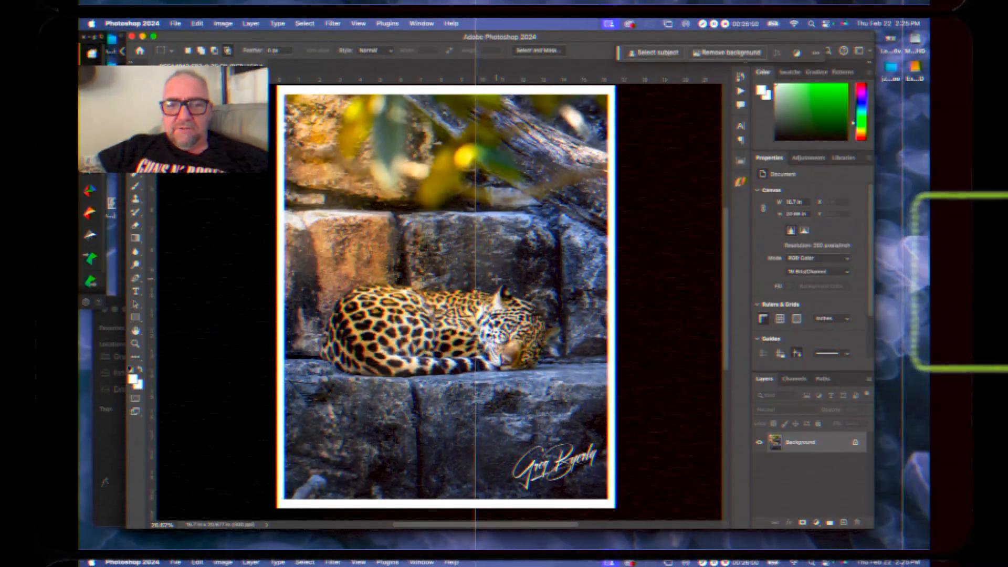
# Switch to Adobe Bridge and preview the photo of the grey bird with the orange head among fallen leaves.
pyautogui.click(111, 495)
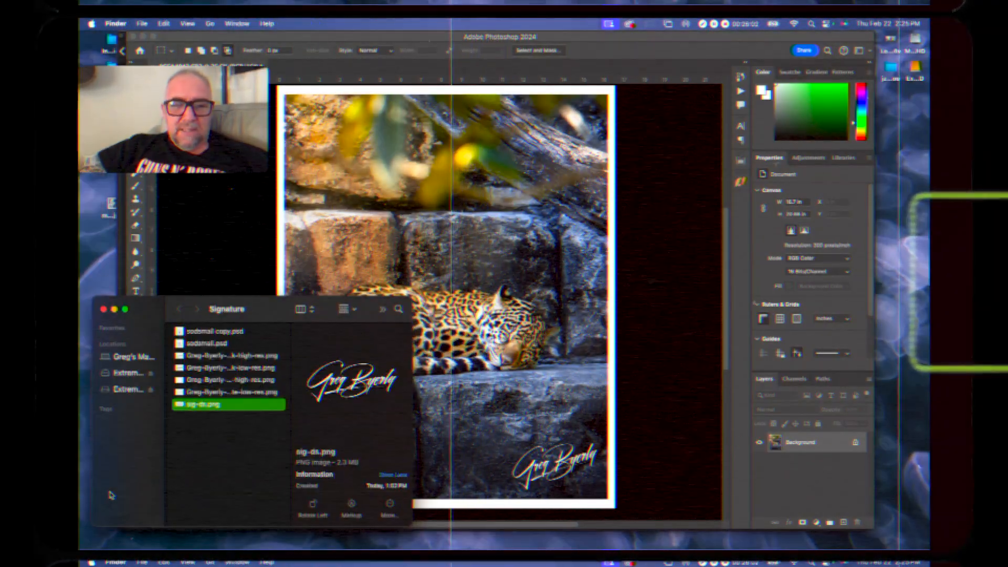
pyautogui.click(121, 274)
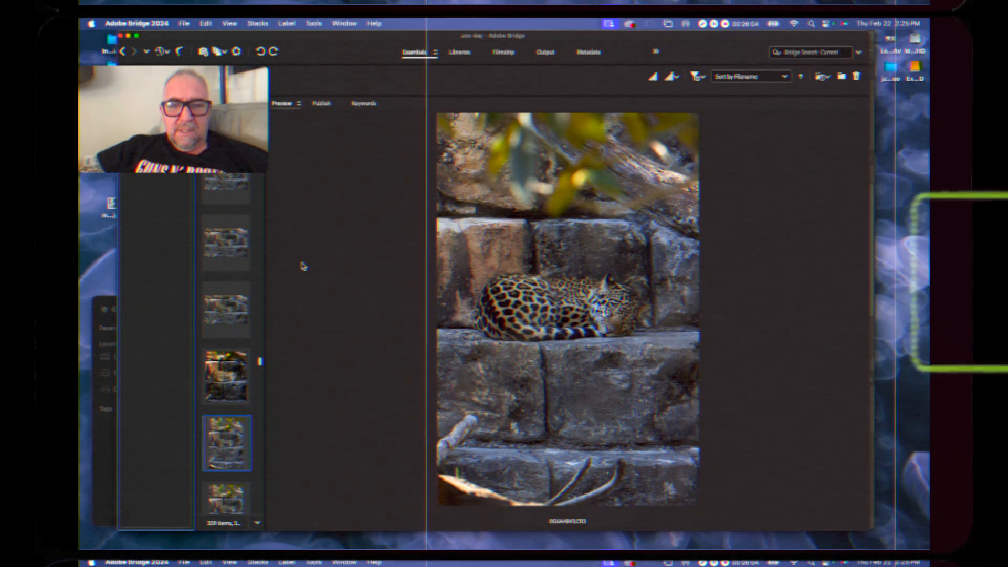
pyautogui.scroll(-10, 233, 312)
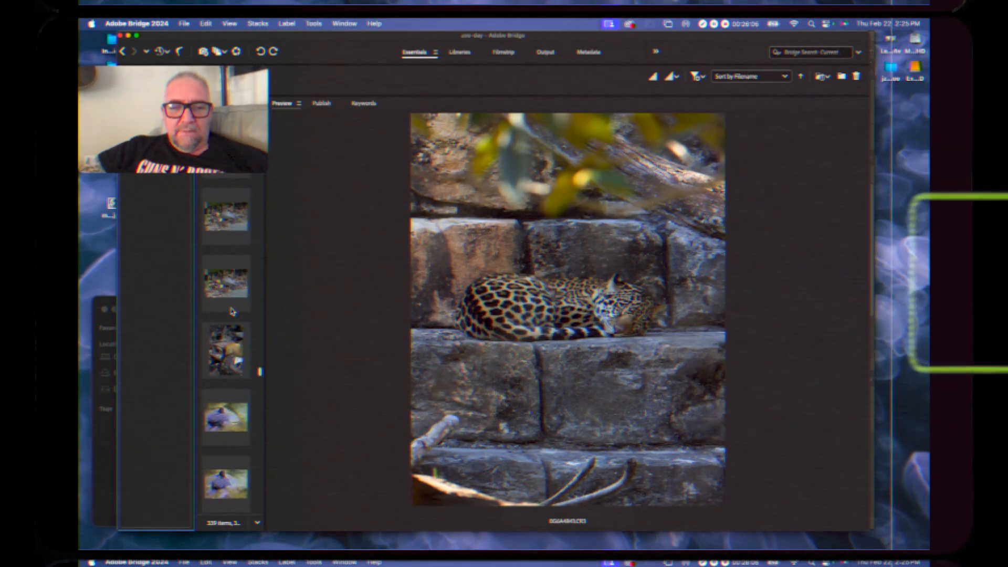
pyautogui.click(232, 297)
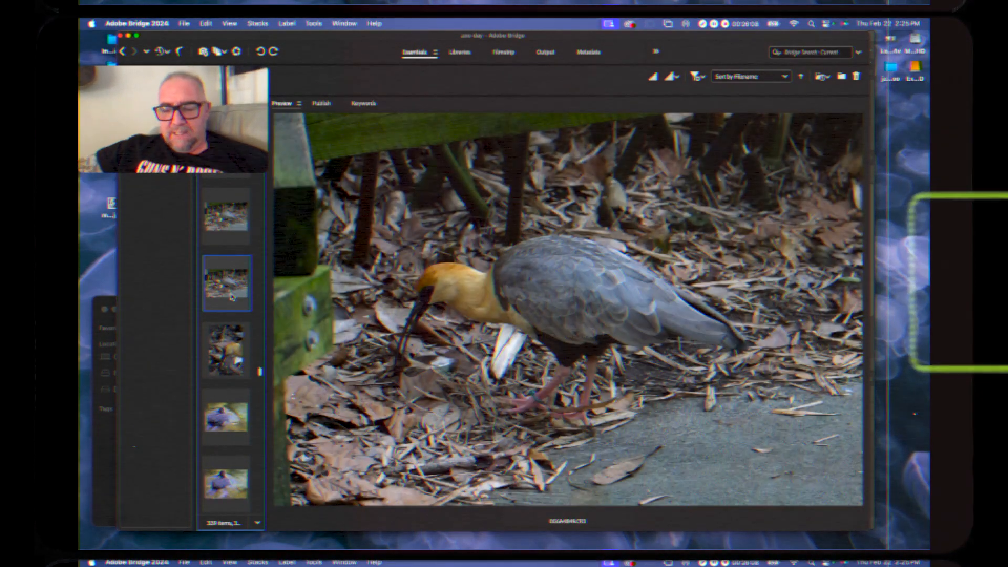
# Preview the photos following the grey bird, from the dark bird seen from behind on water to the blue-billed duck diving.
pyautogui.press('Down')
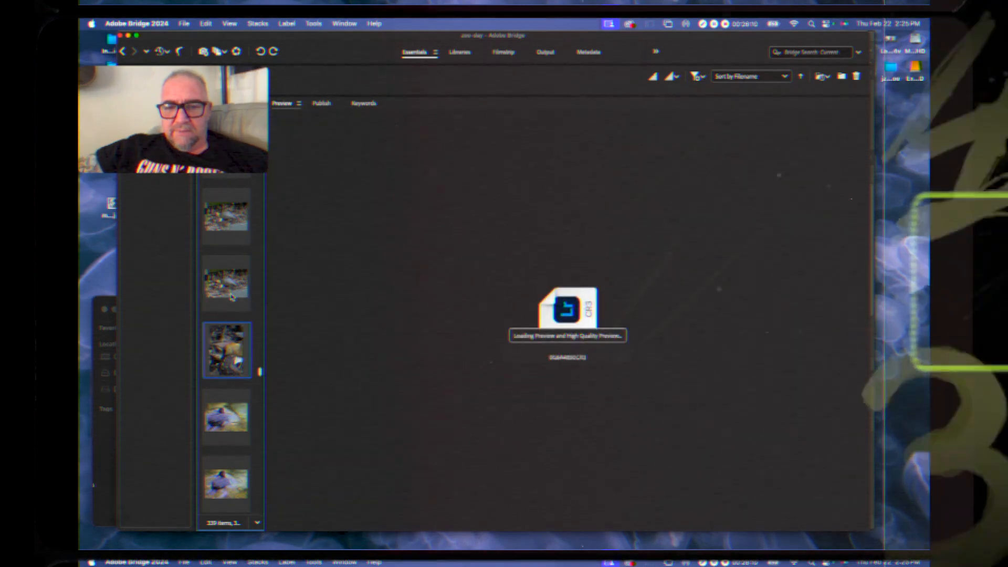
pyautogui.press('Down')
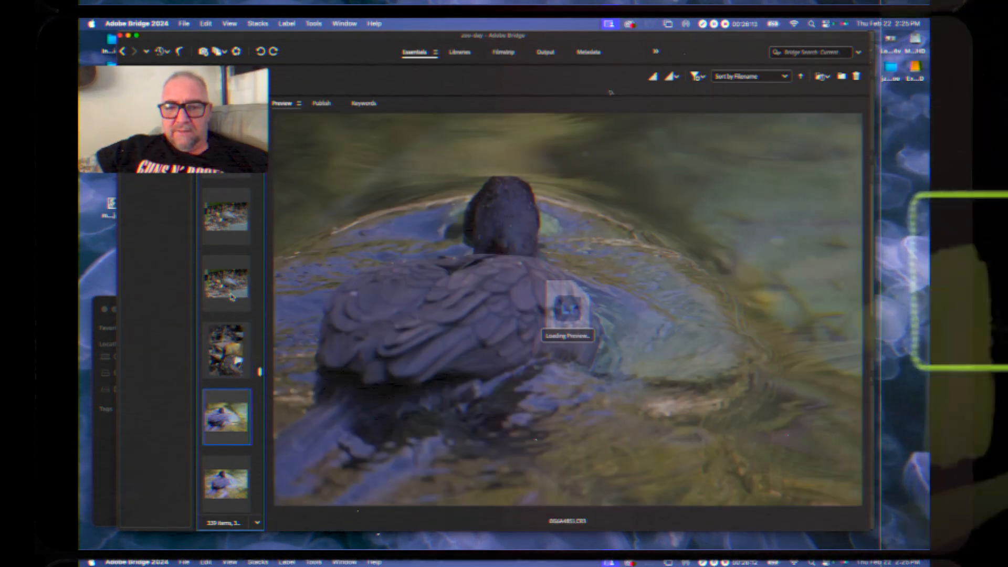
pyautogui.press('Down')
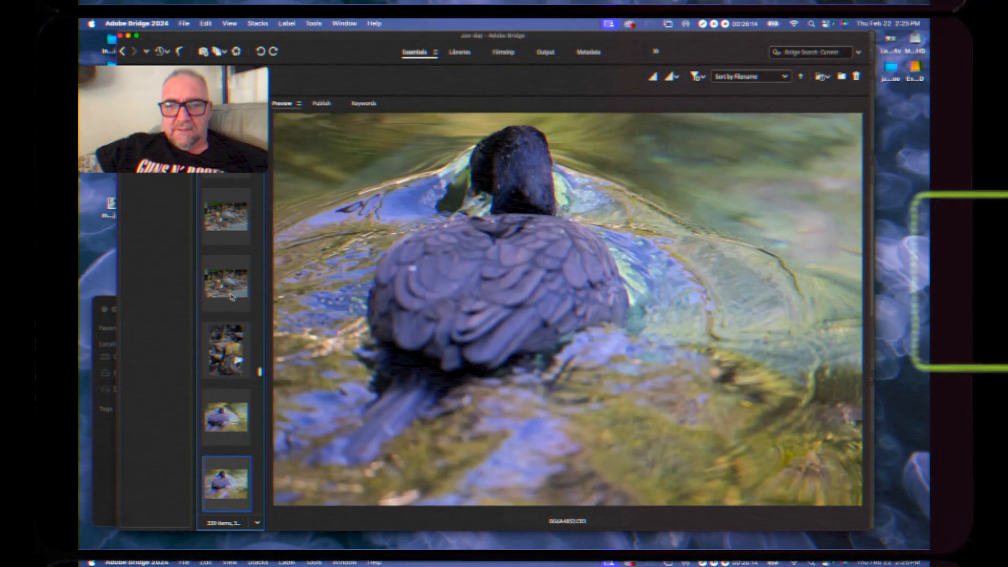
pyautogui.press('Down')
pyautogui.press('Down')
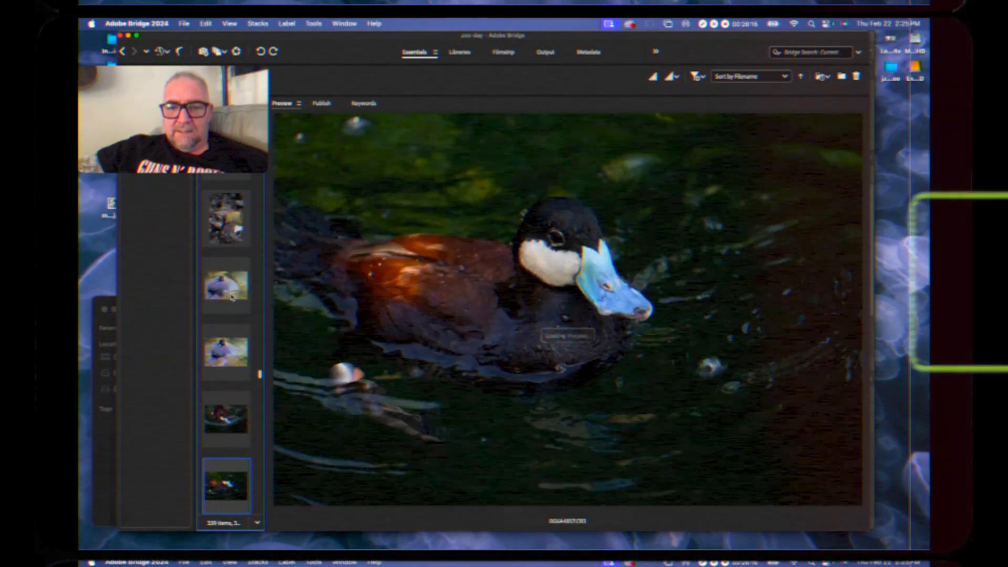
pyautogui.press('Up')
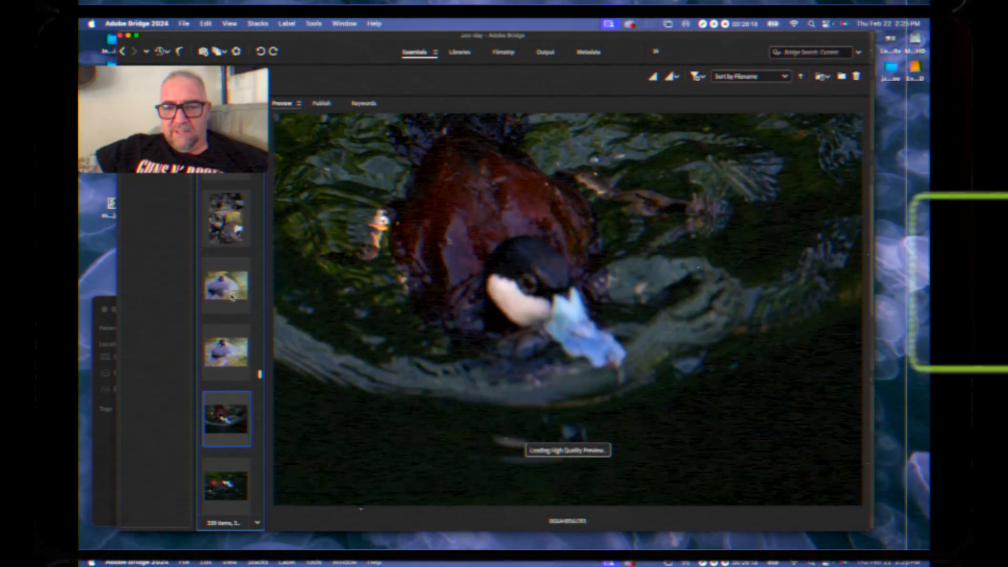
pyautogui.press('Down')
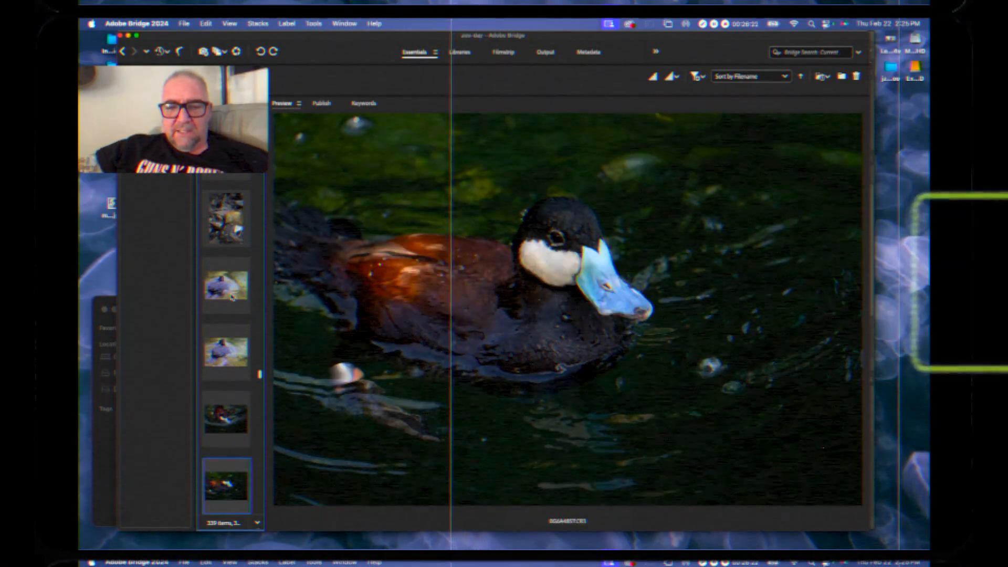
pyautogui.press('Down')
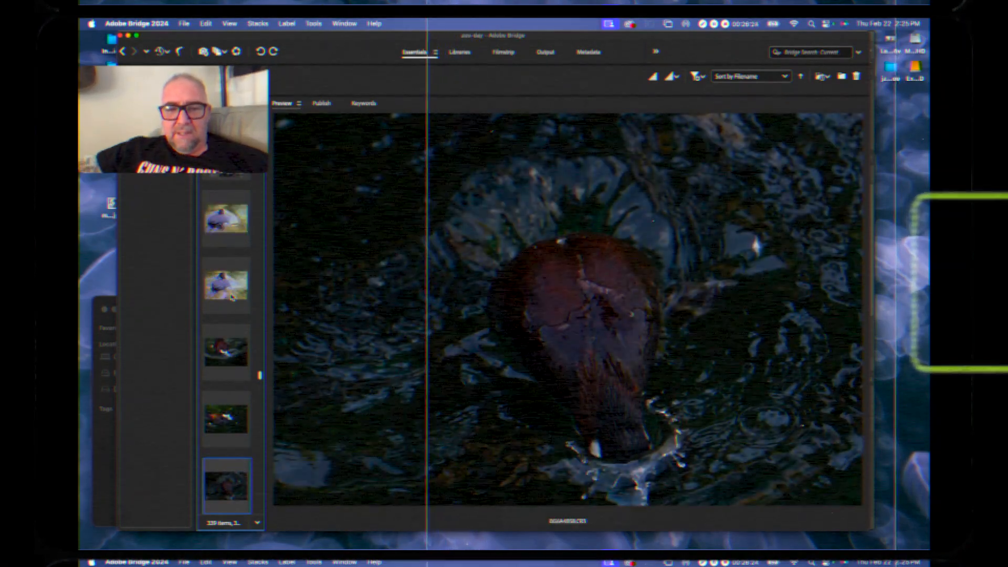
pyautogui.press('Down')
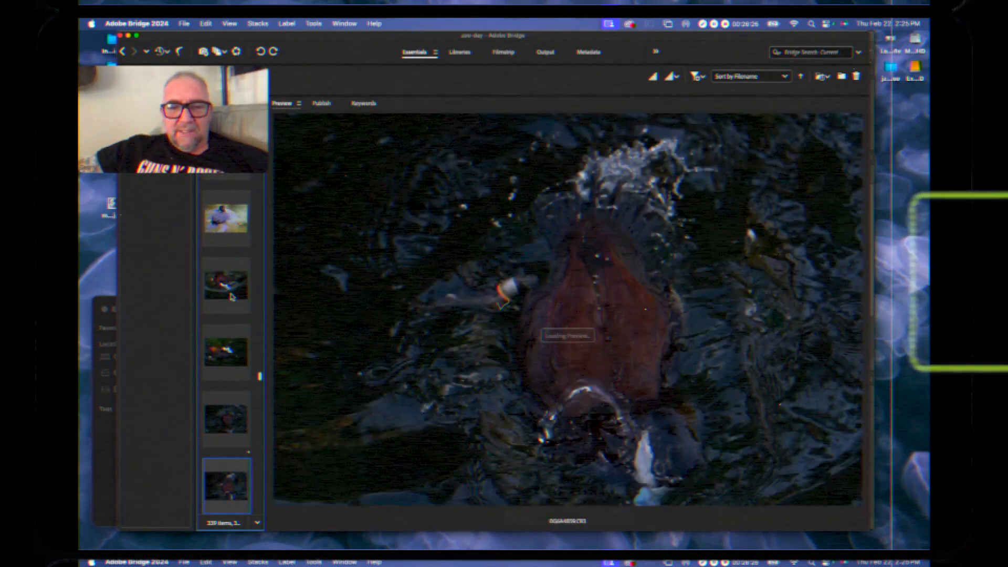
# Preview the landscape and portrait shots of the grey red-beaked bird perched on the wooden post.
pyautogui.press('Down')
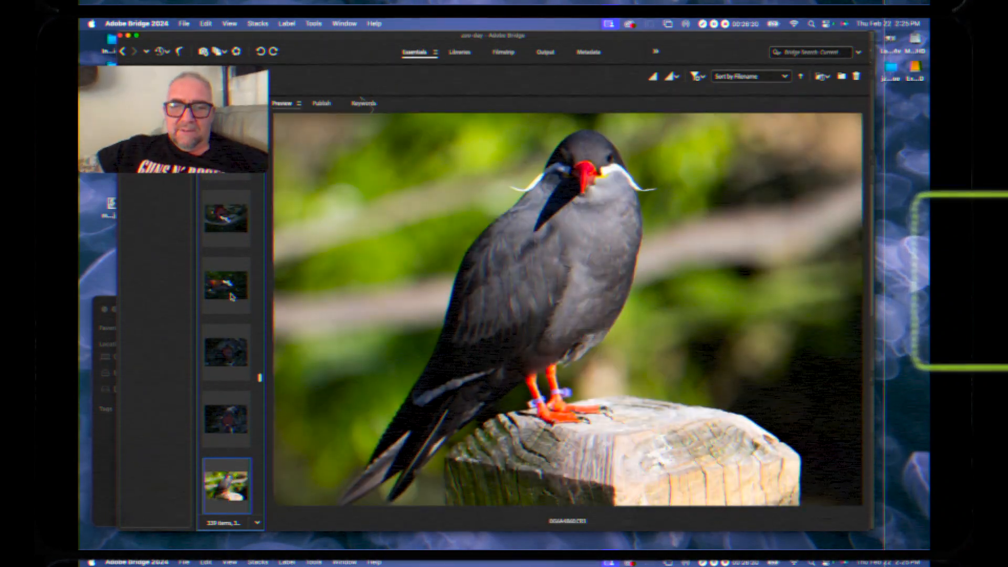
pyautogui.press('Down')
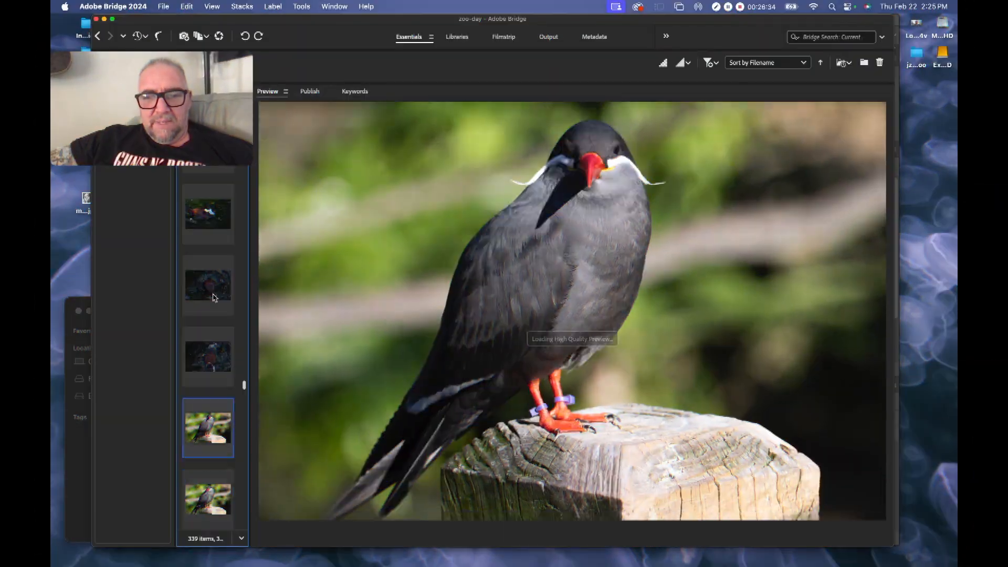
pyautogui.press('Down')
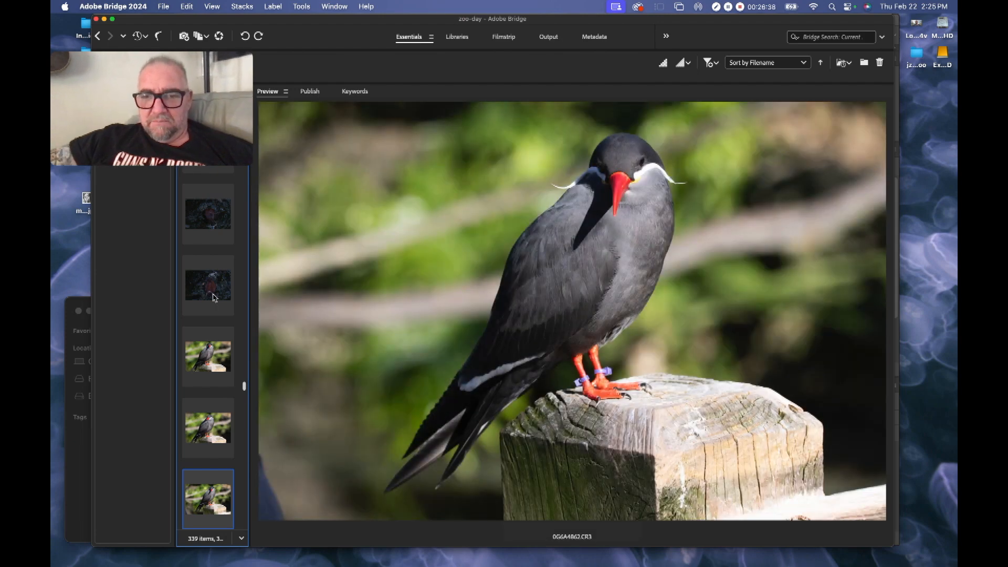
pyautogui.press('Down')
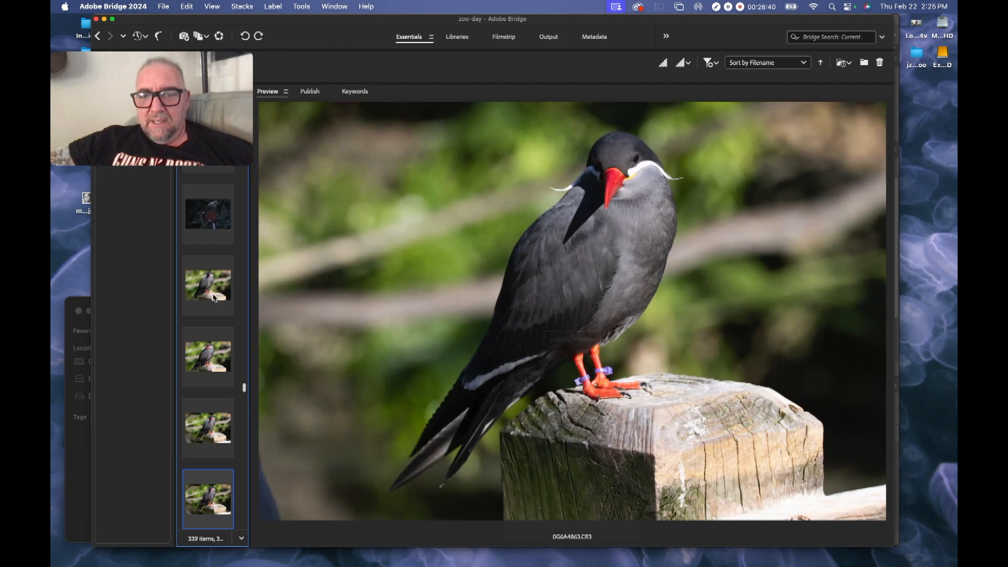
pyautogui.press('Down')
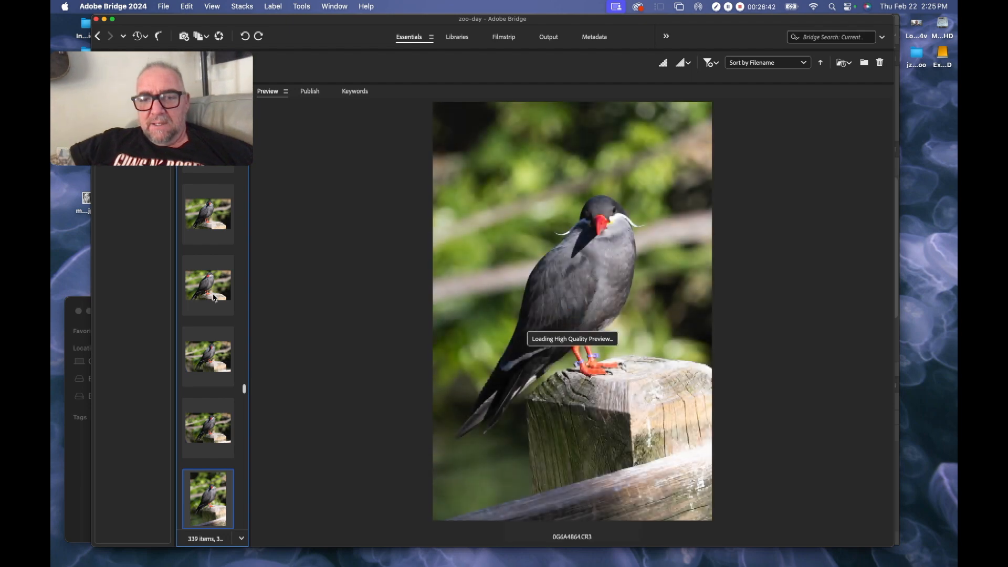
pyautogui.press('Down')
pyautogui.press('Down')
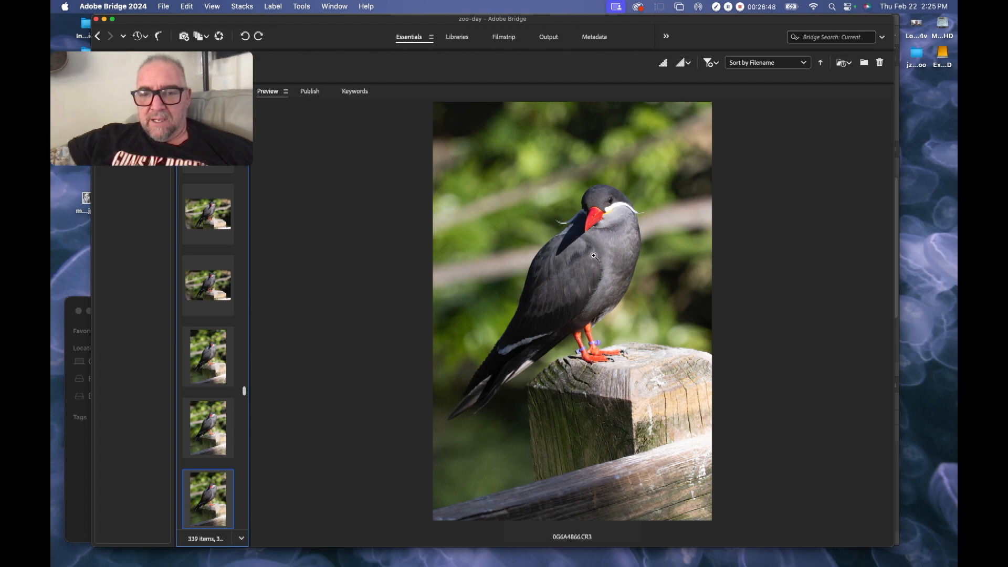
pyautogui.press('Down')
# Compare the dark-background portraits of the red-beaked bird and open 0G6A4868.CR3 in Camera Raw.
pyautogui.press('Down')
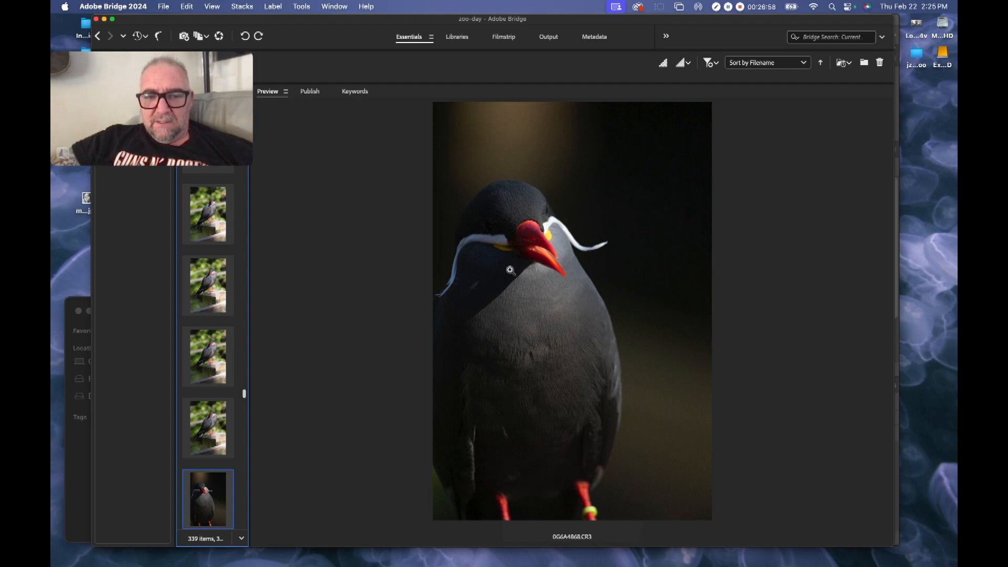
pyautogui.press('Down')
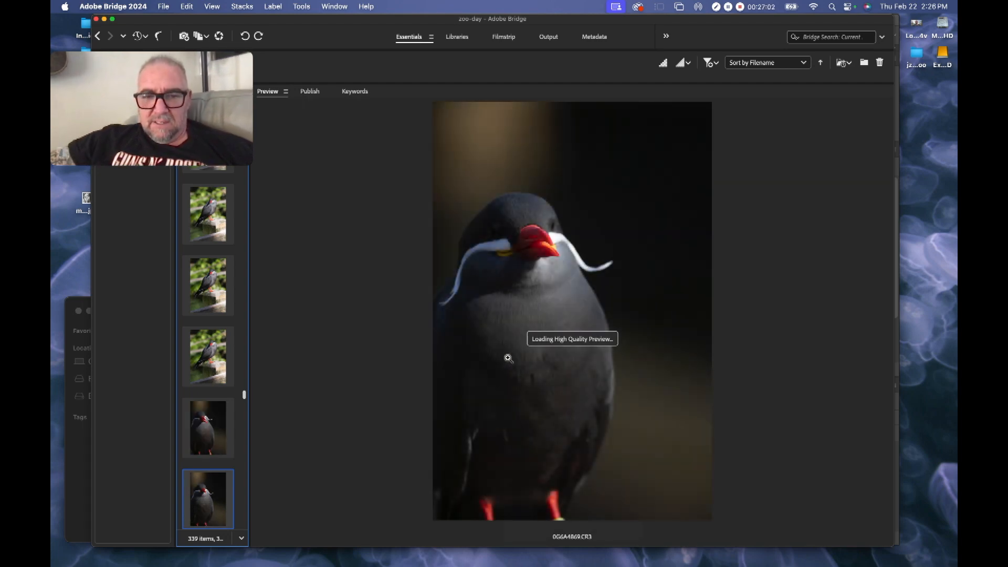
pyautogui.press('Down')
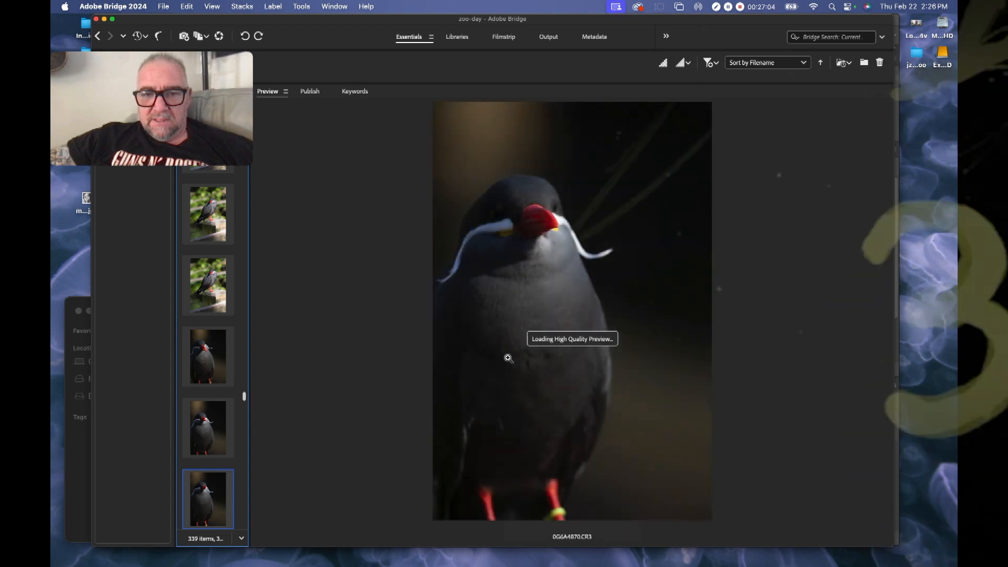
pyautogui.press('Up')
pyautogui.press('Up')
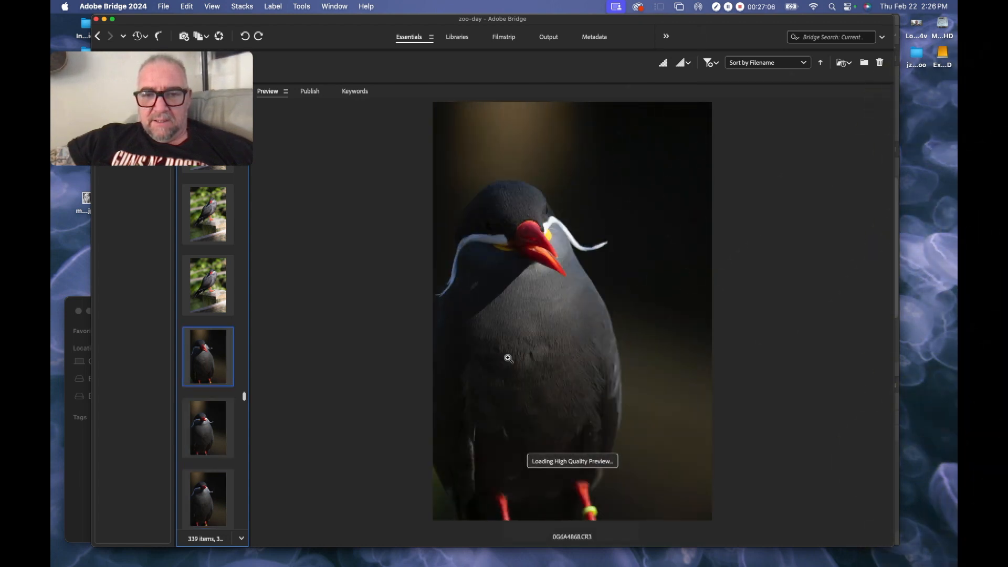
pyautogui.doubleClick(218, 360)
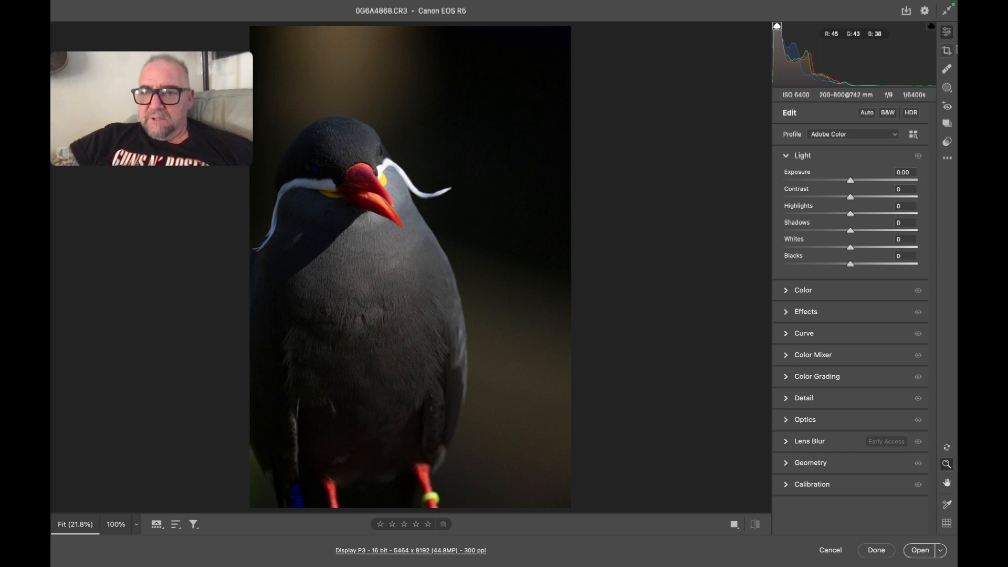
# Crop the photo to a 1 x 1 ratio around the bird's head and chest, about 3828 x 3828 pixels.
pyautogui.click(947, 51)
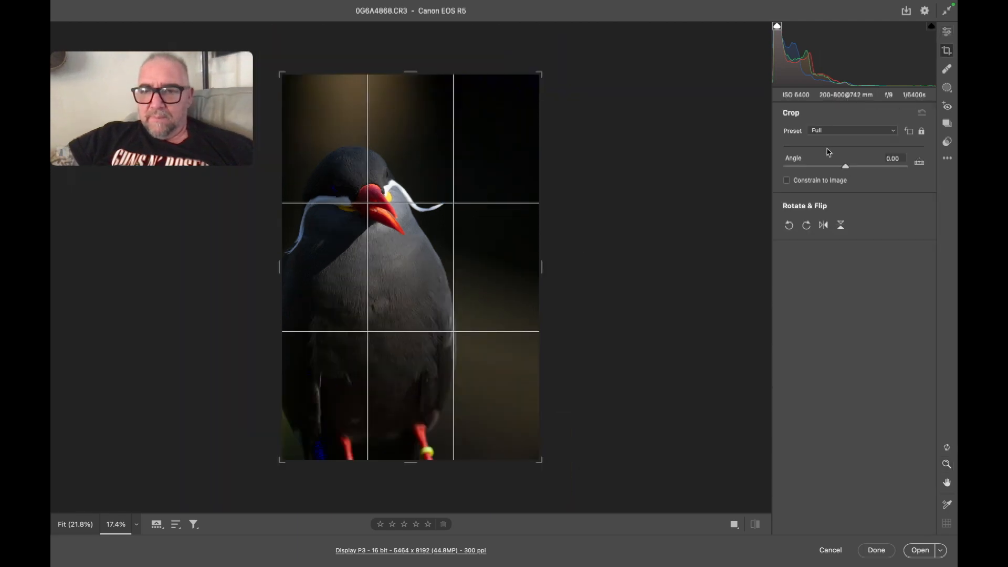
pyautogui.click(829, 131)
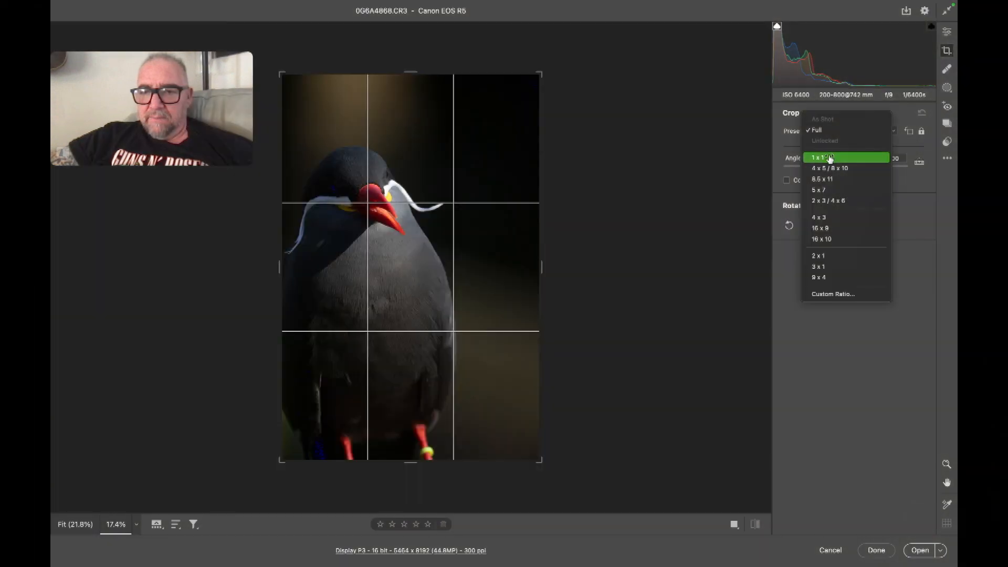
pyautogui.click(830, 158)
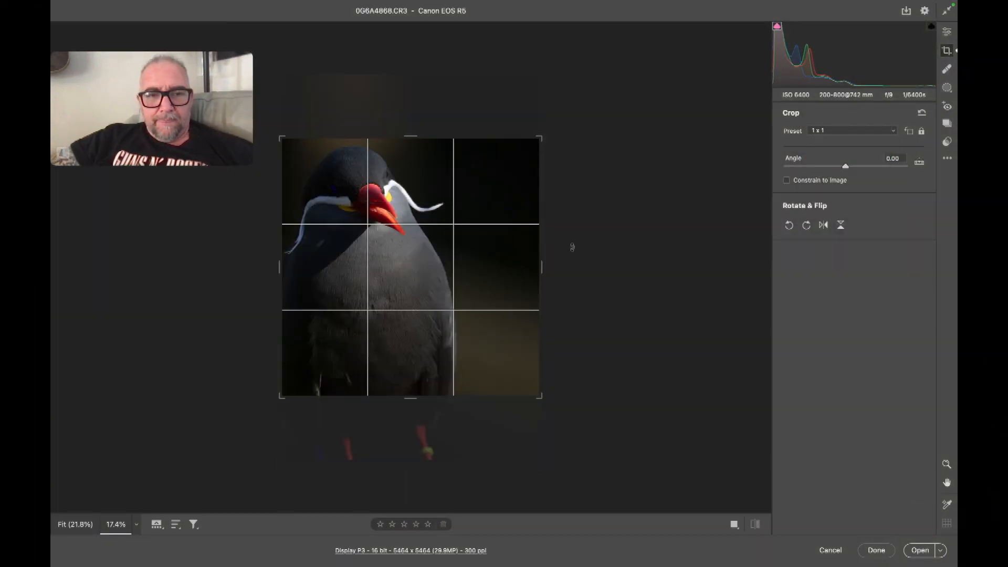
pyautogui.moveTo(540, 394); pyautogui.dragTo(469, 337)
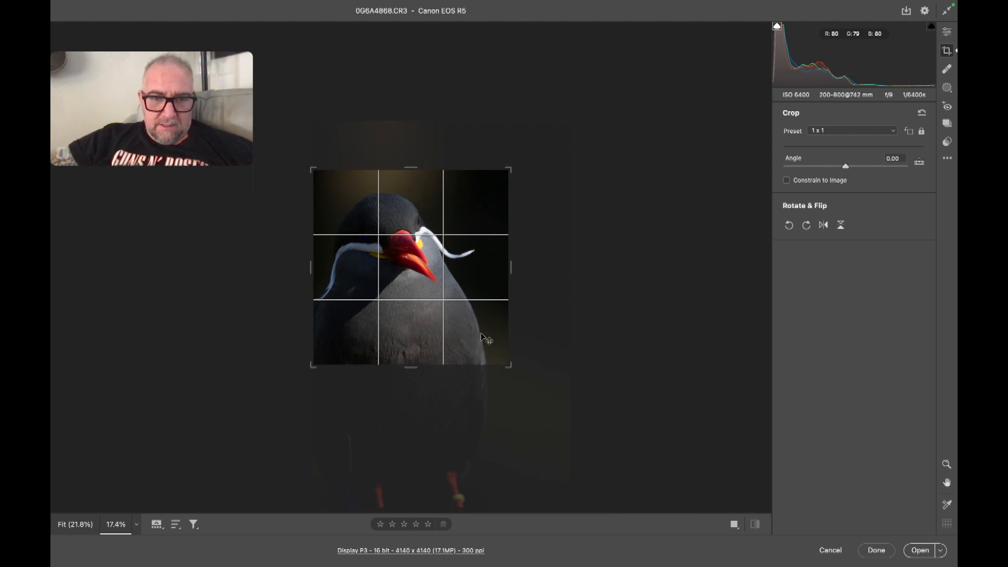
pyautogui.moveTo(507, 362); pyautogui.dragTo(488, 344)
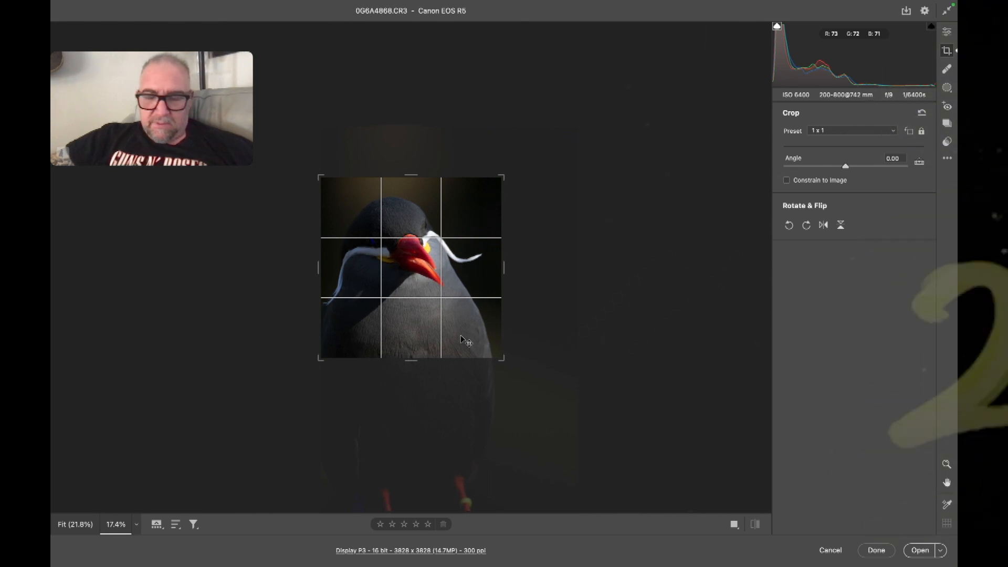
pyautogui.press('Return')
pyautogui.scroll(-5, 461, 336)
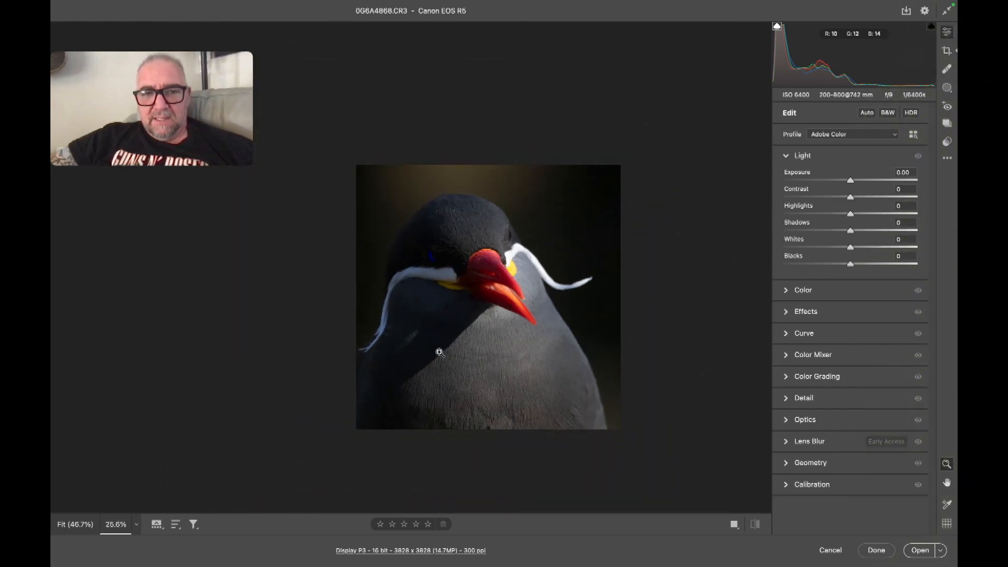
# Apply the automatic tone adjustments to the cropped bird portrait and check the result close up and as a whole.
pyautogui.click(868, 113)
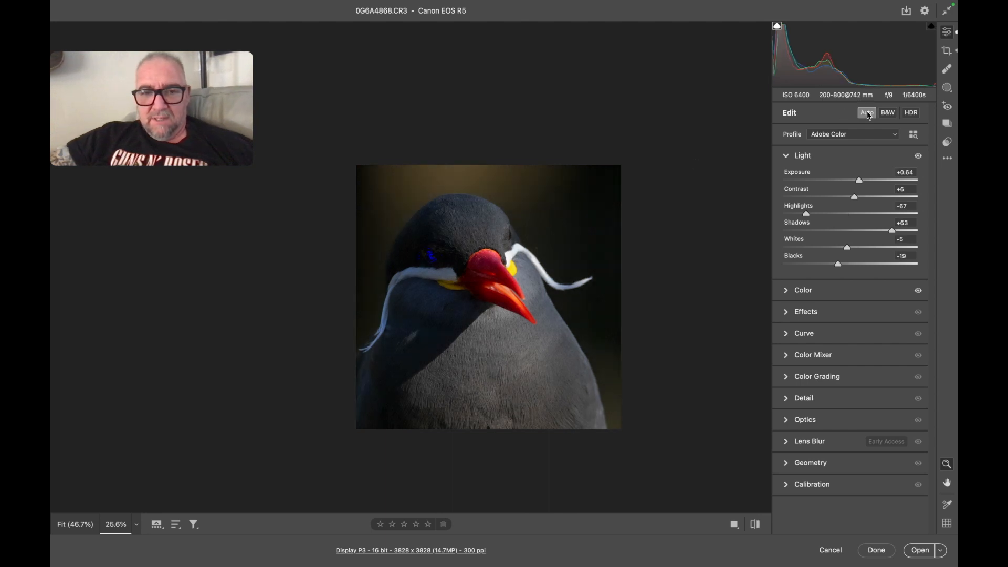
pyautogui.scroll(3, 592, 208)
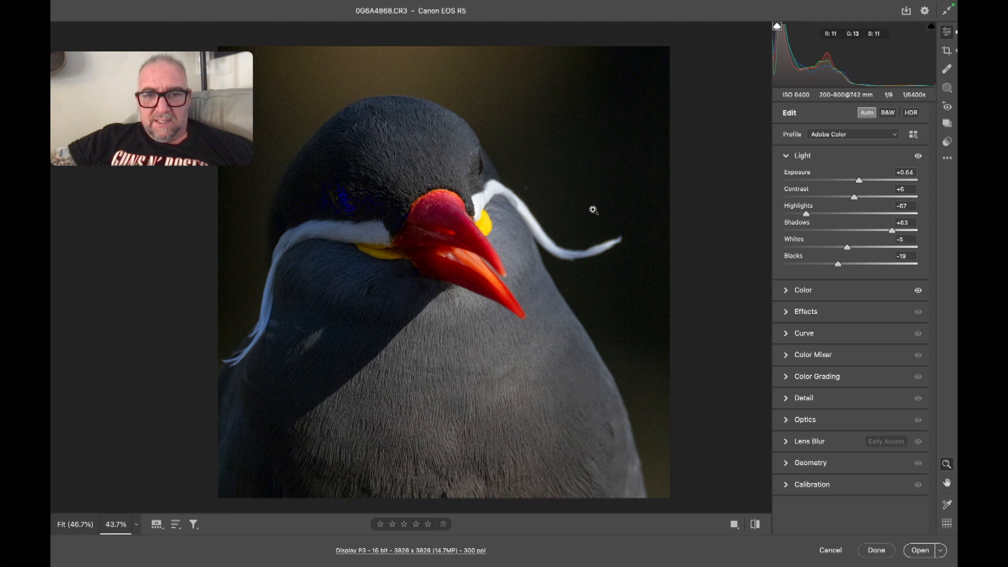
pyautogui.scroll(-3, 593, 209)
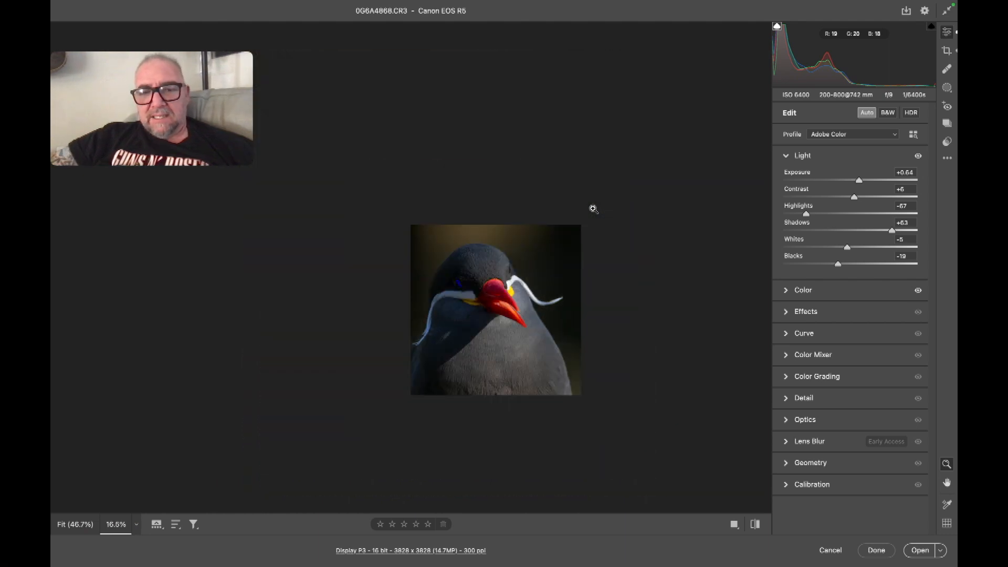
pyautogui.scroll(2, 594, 209)
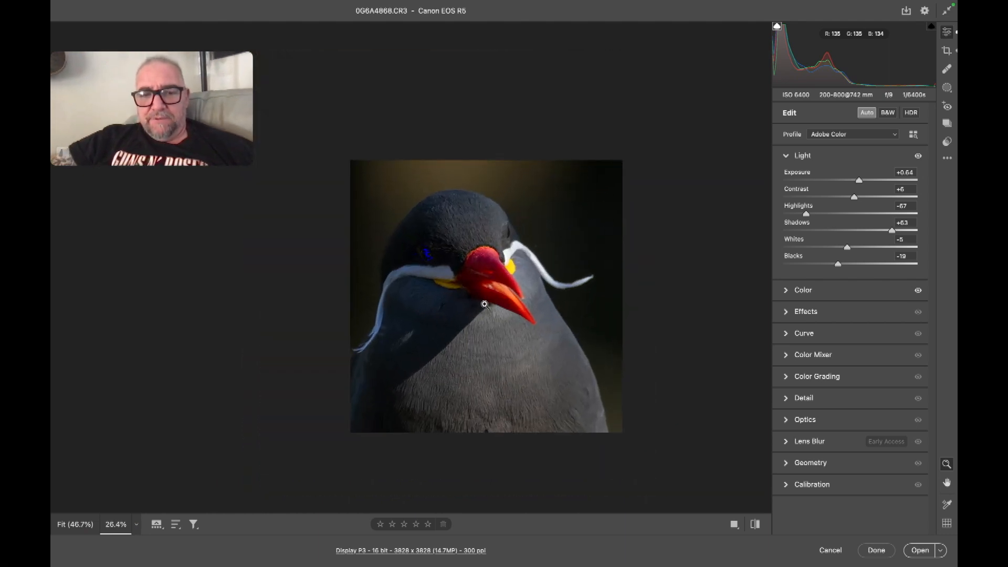